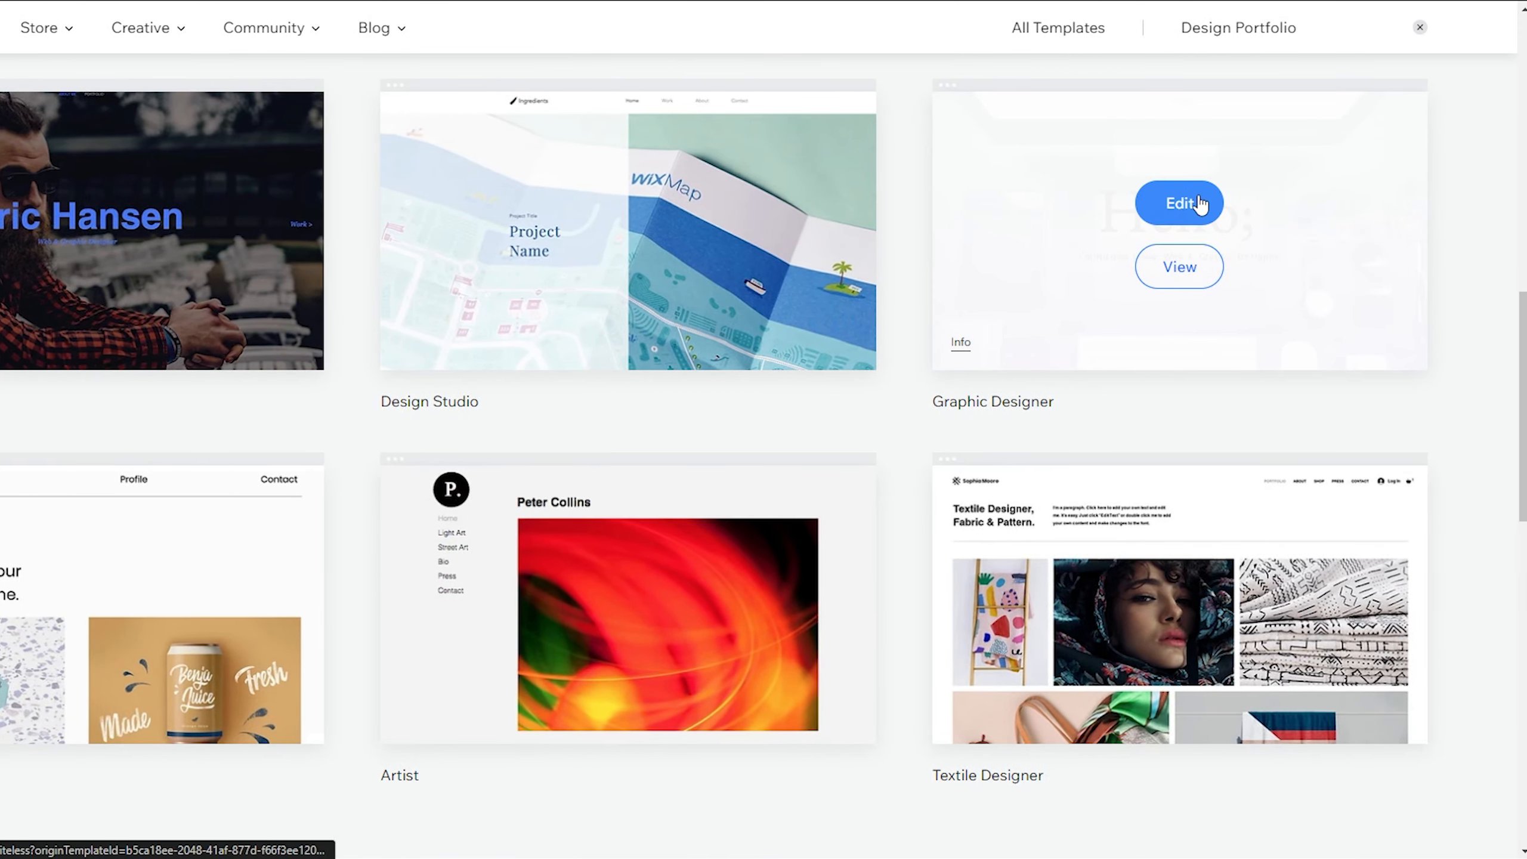
- Open the Graphic Designer template for editing and generate its AI site text from the description "a protolio for me as a graphic designer"
left_click(1200, 204)
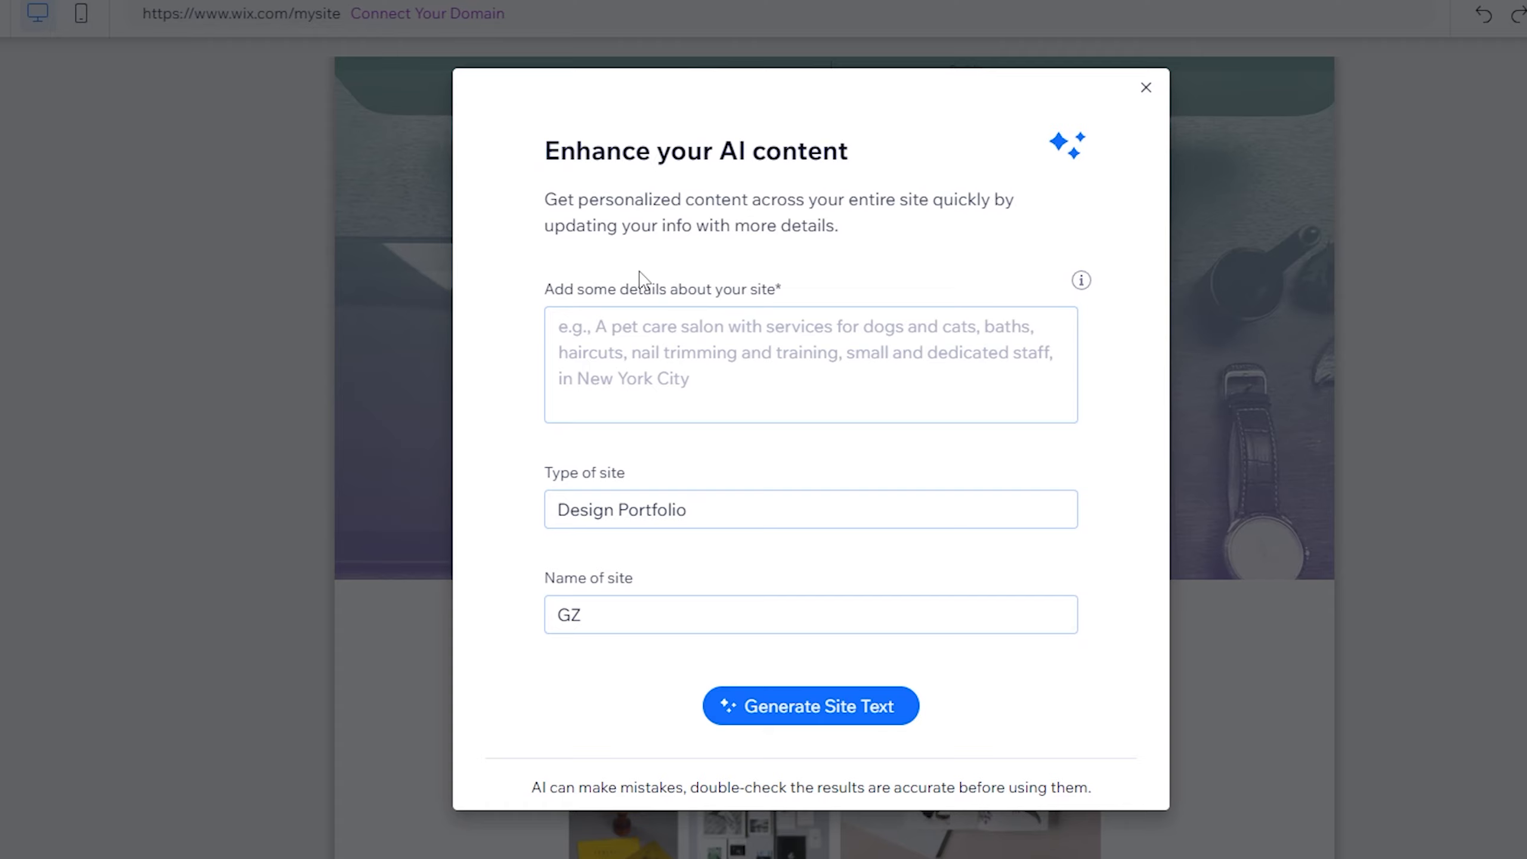
left_click(631, 350)
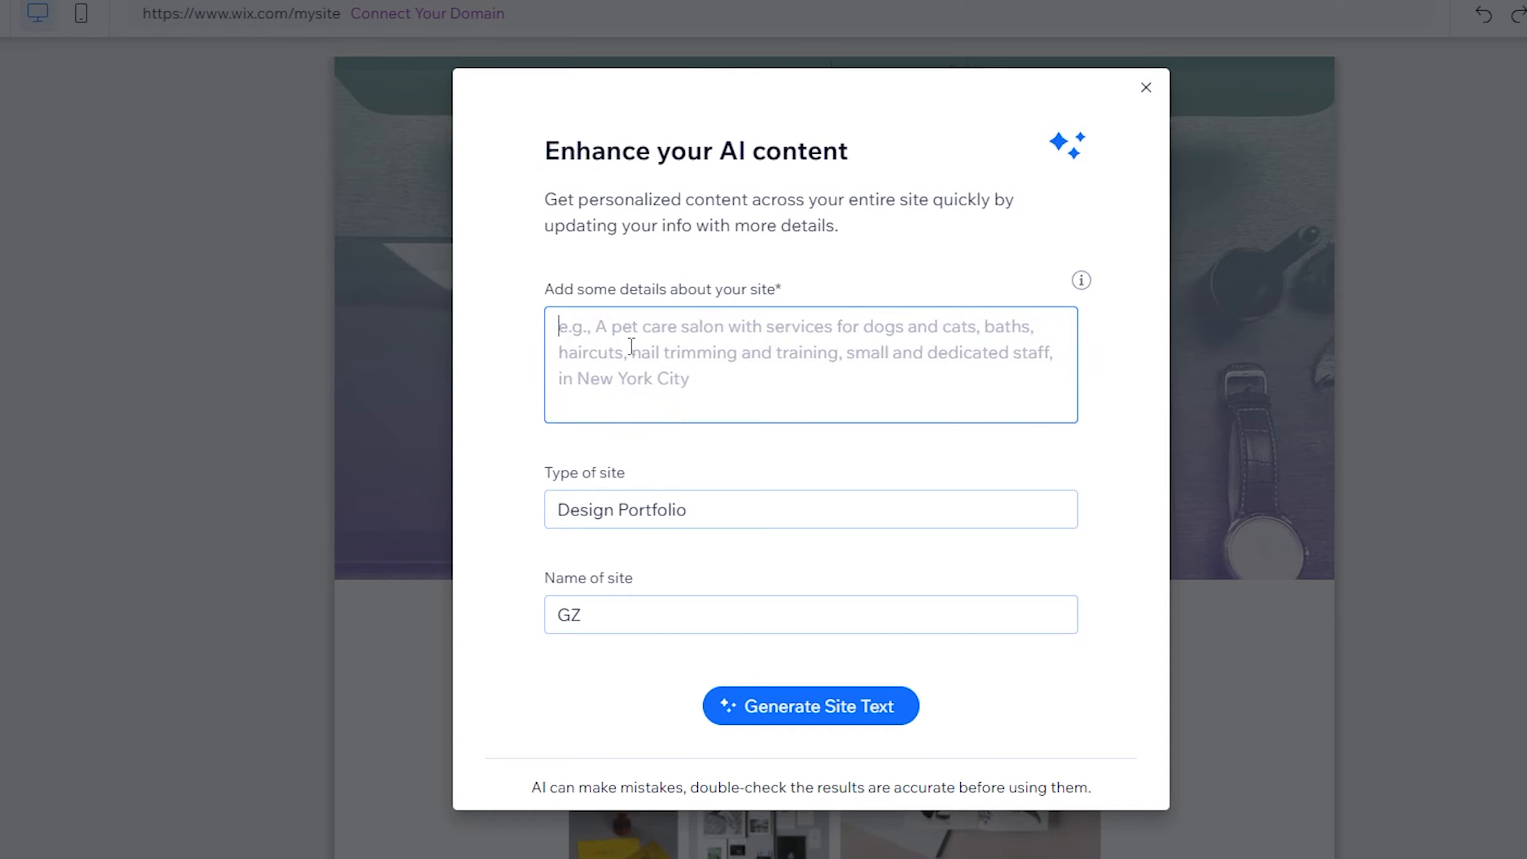
type("a protolio for me as a graphic designer")
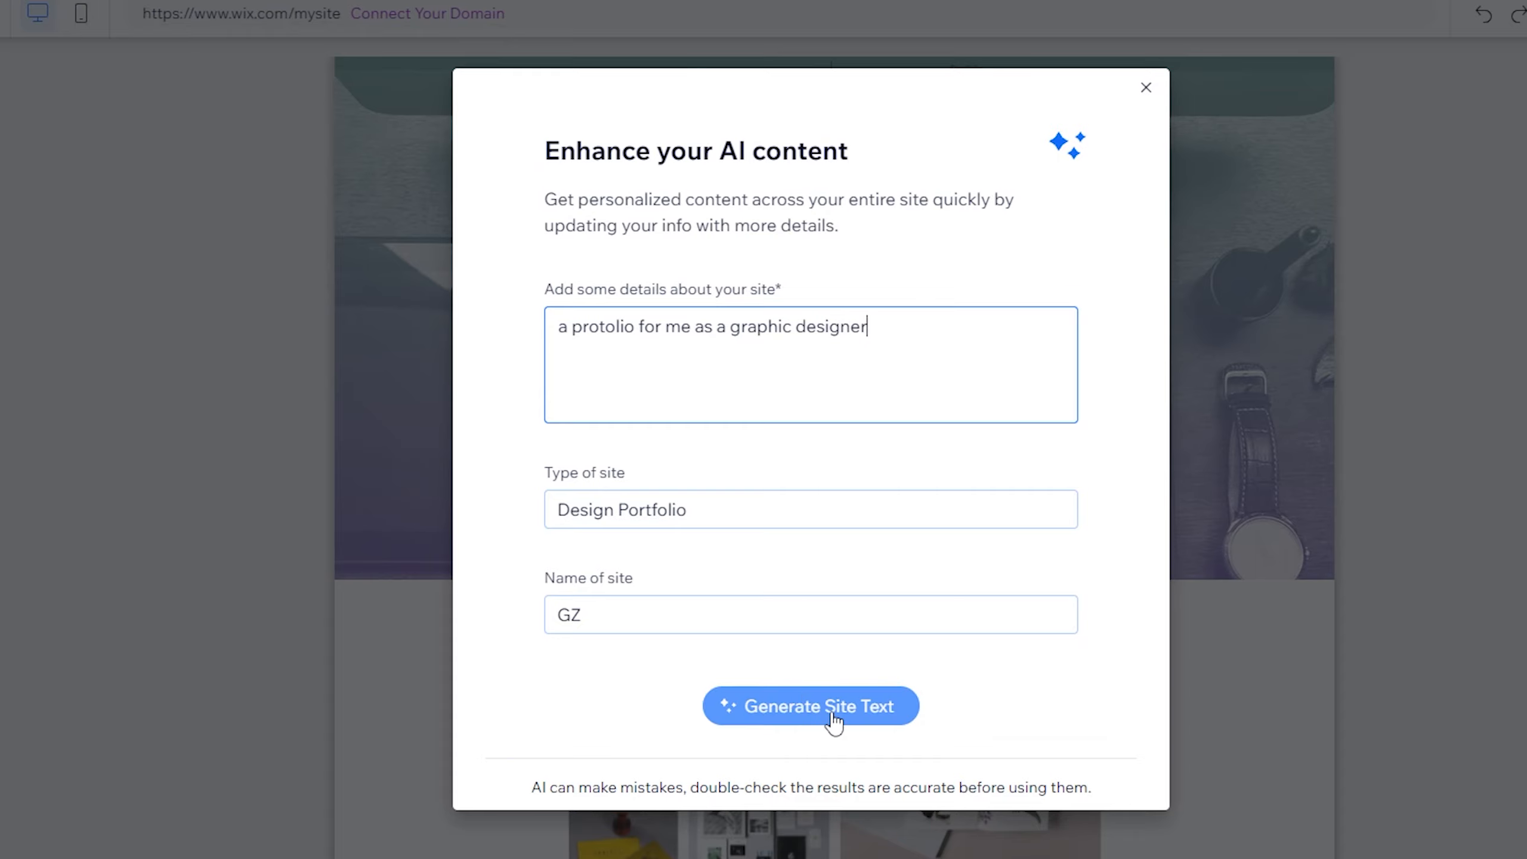
left_click(832, 716)
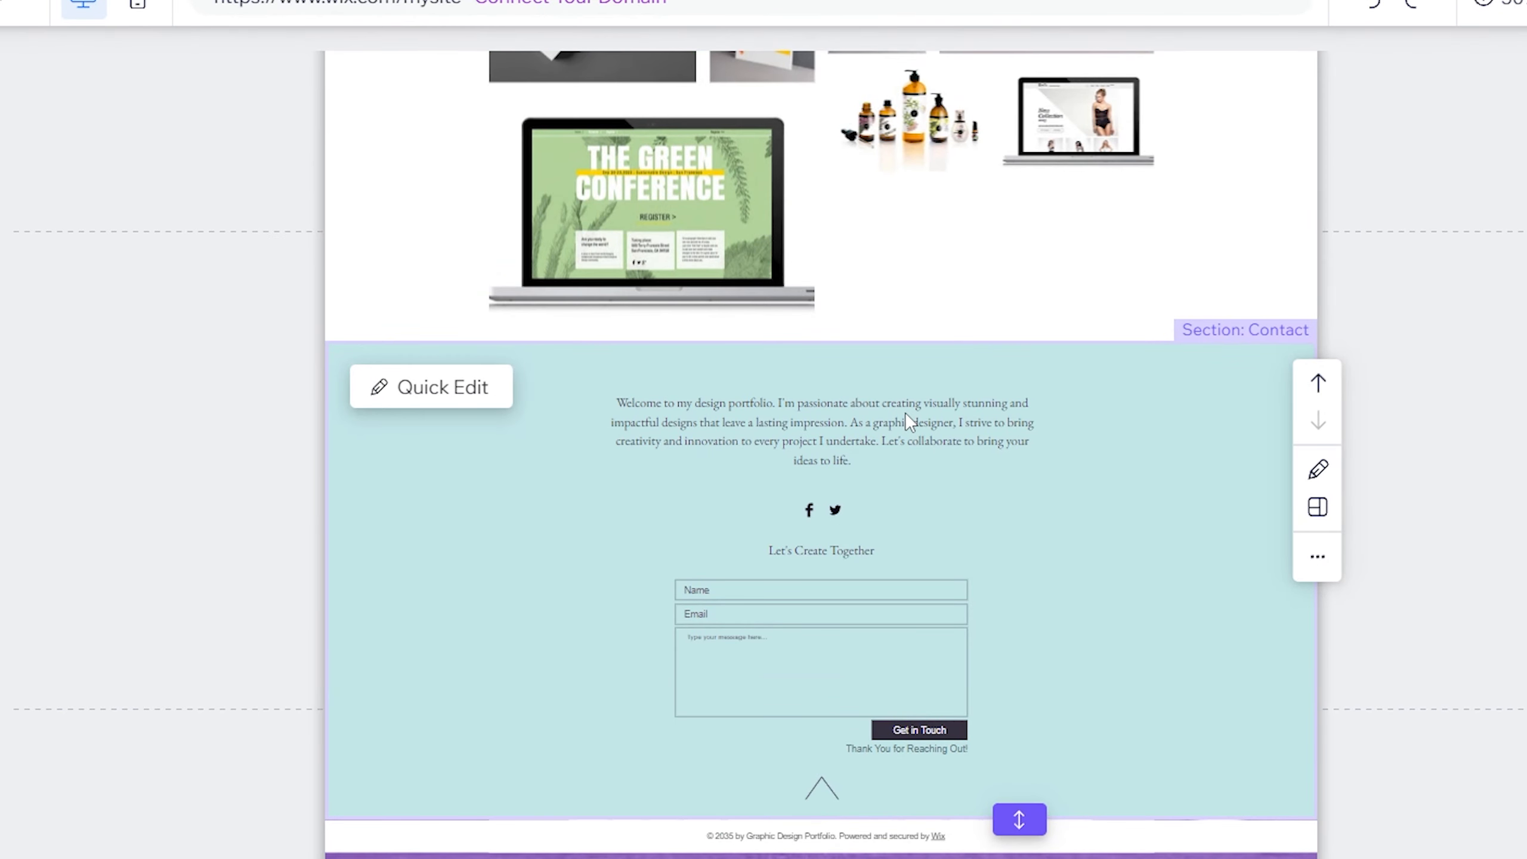
- Review the whole generated page, from the welcome section through the portfolio images to the contact section, at overview and full size
scroll(518, 406, "up", 7)
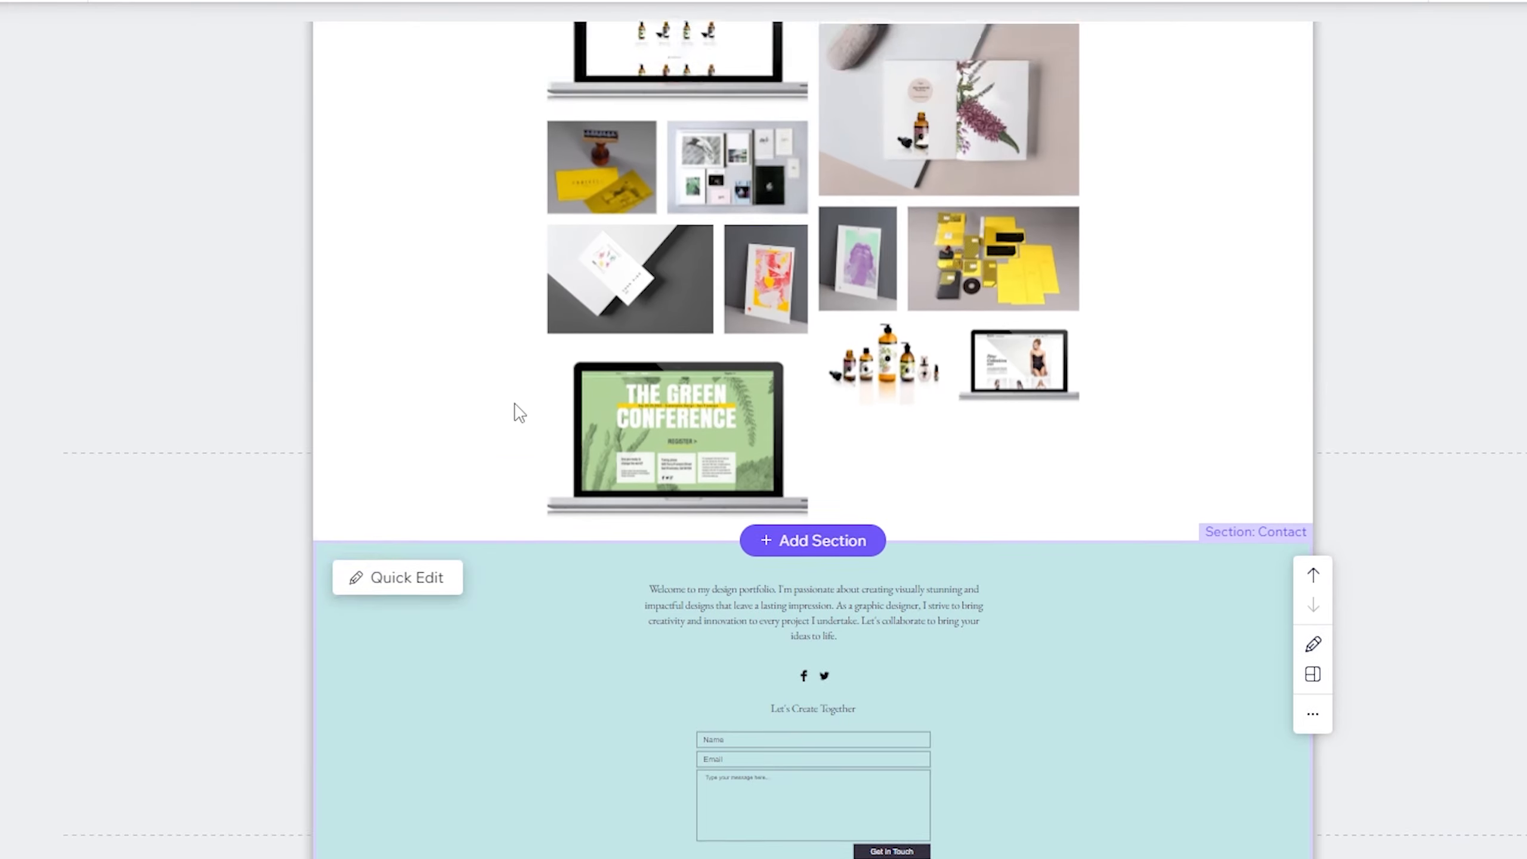
scroll(625, 327, "down", 4)
scroll(722, 397, "up", 7)
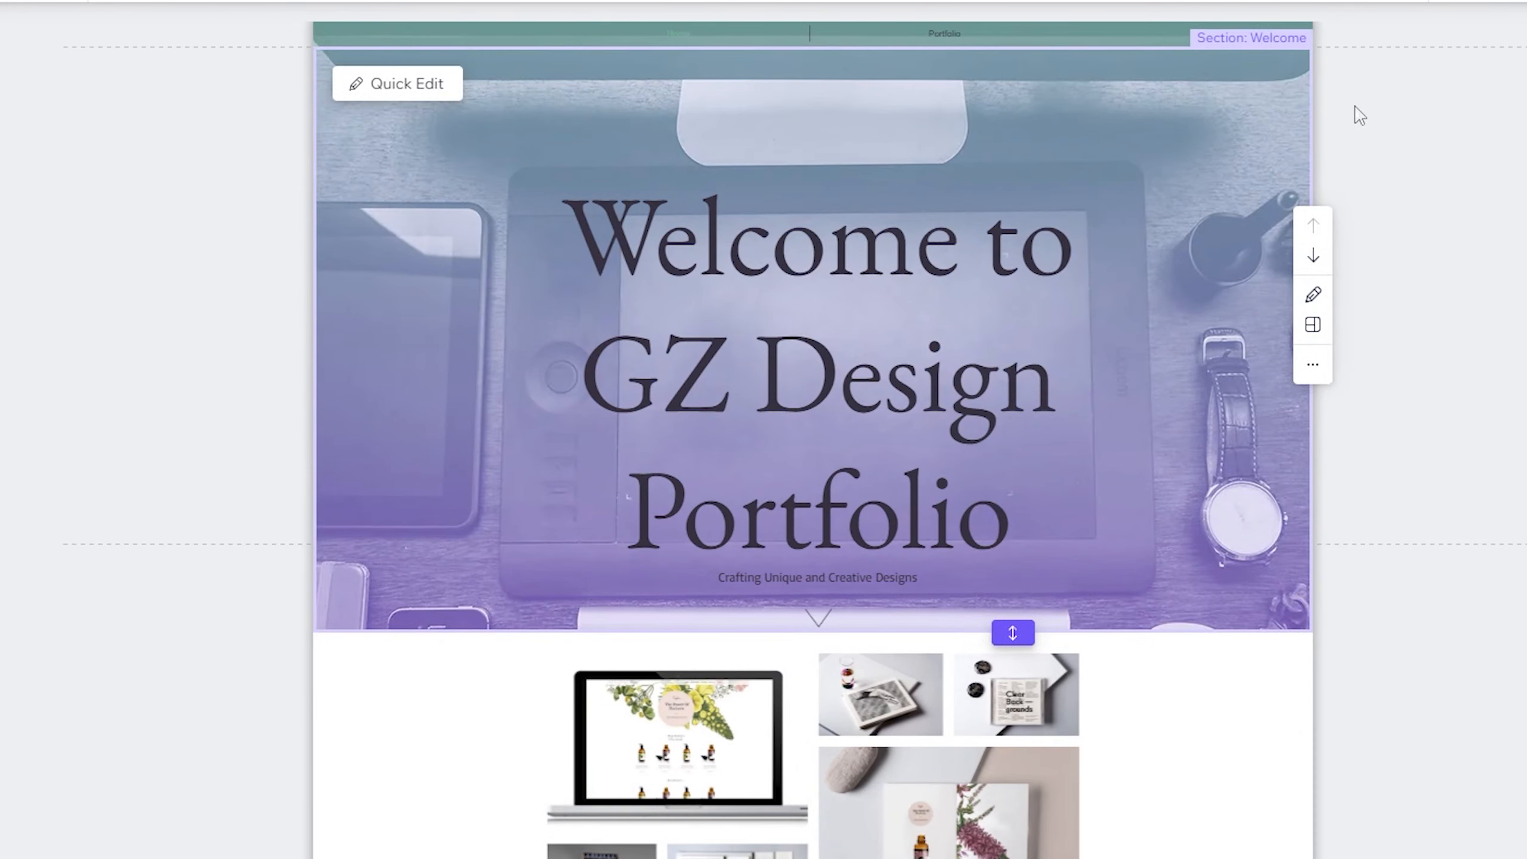
left_click(1522, 3)
scroll(1166, 333, "down", 6)
scroll(1165, 332, "down", 10)
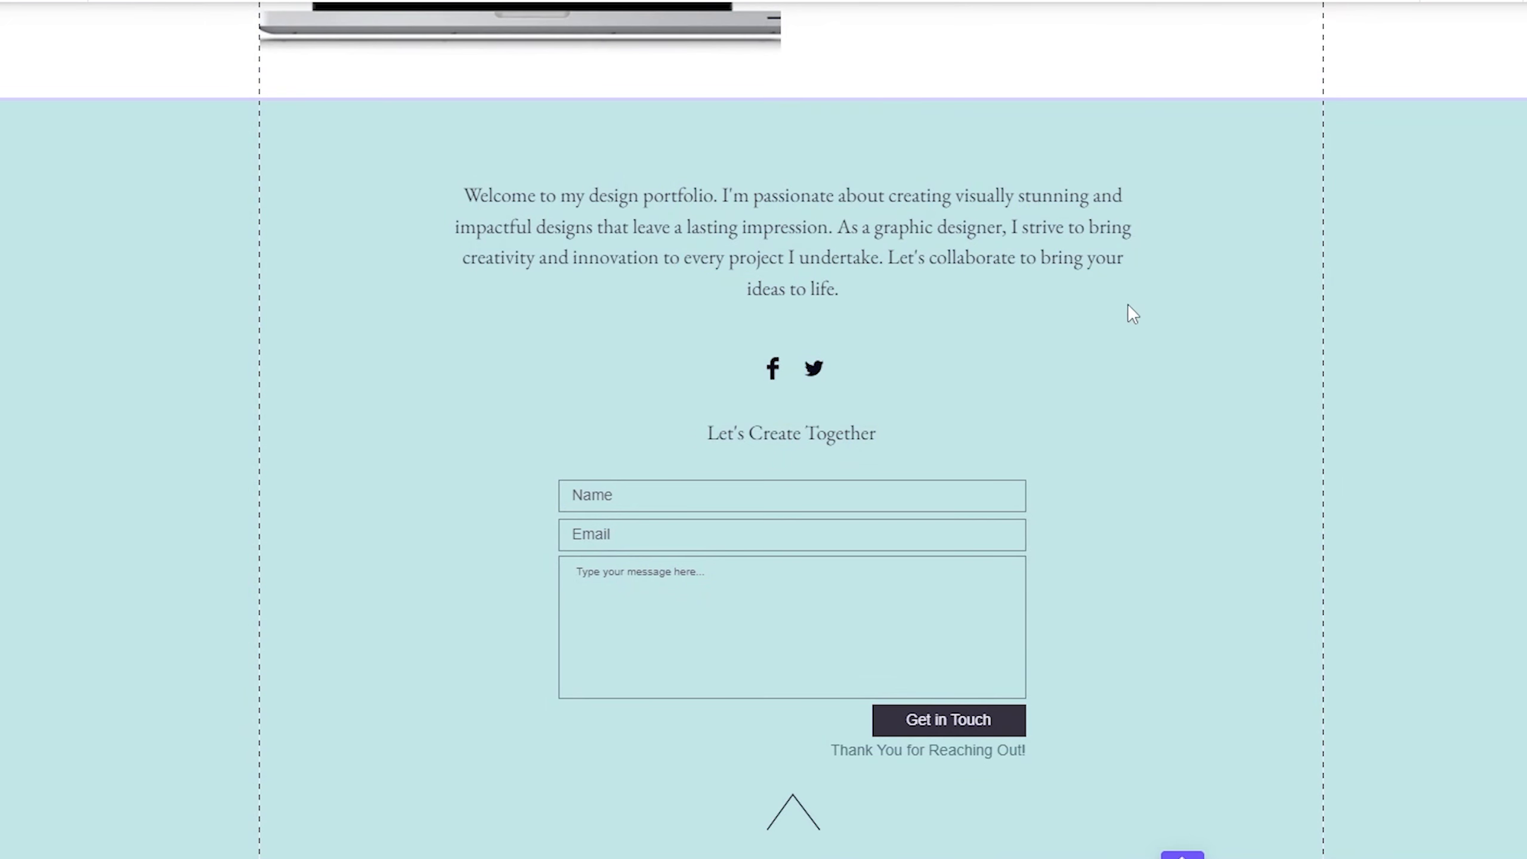
scroll(675, 492, "up", 10)
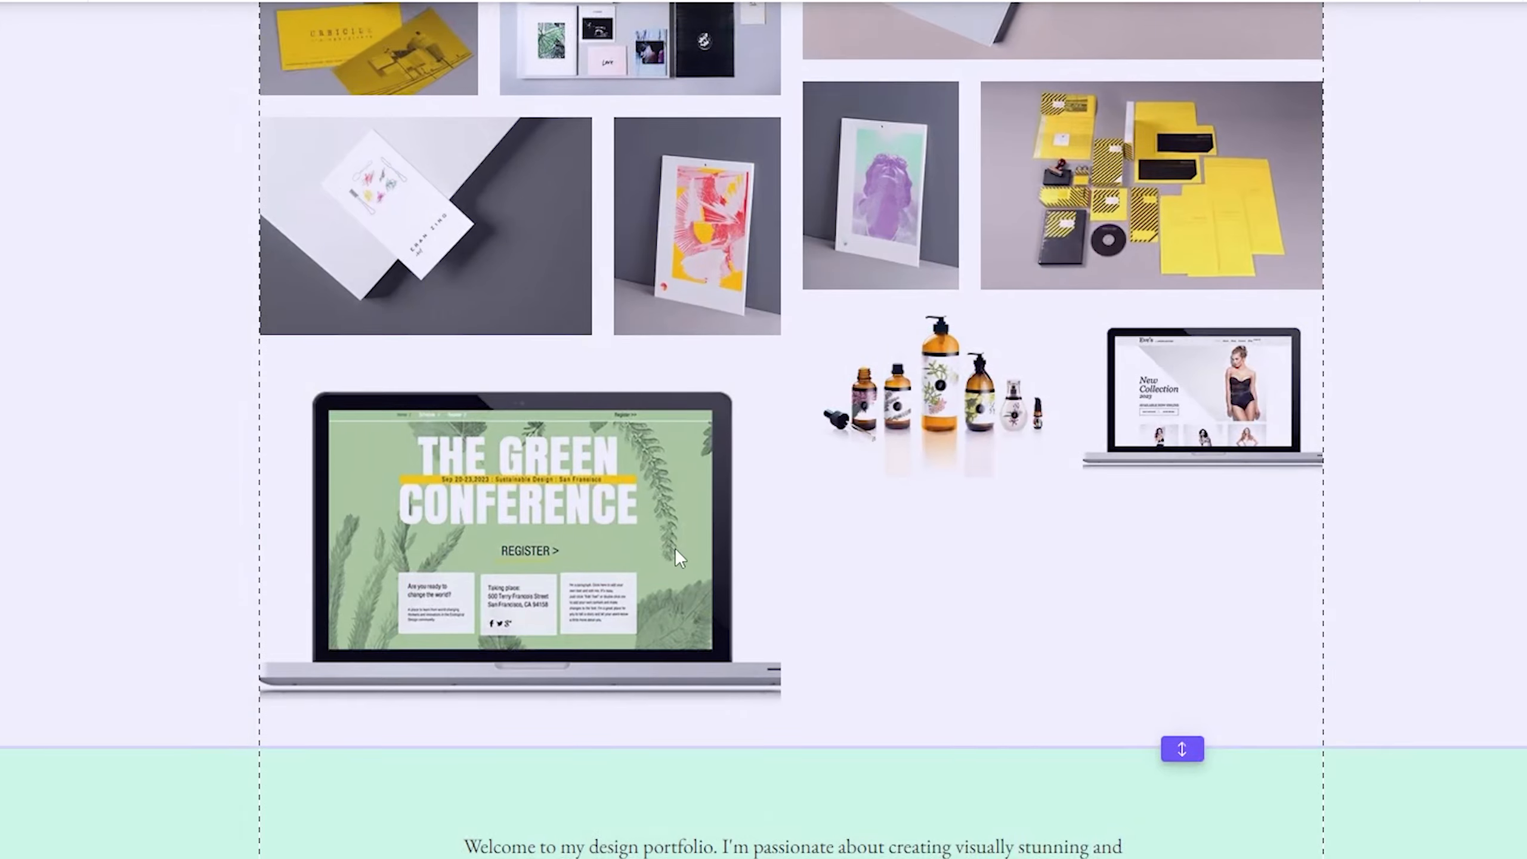
scroll(675, 492, "up", 5)
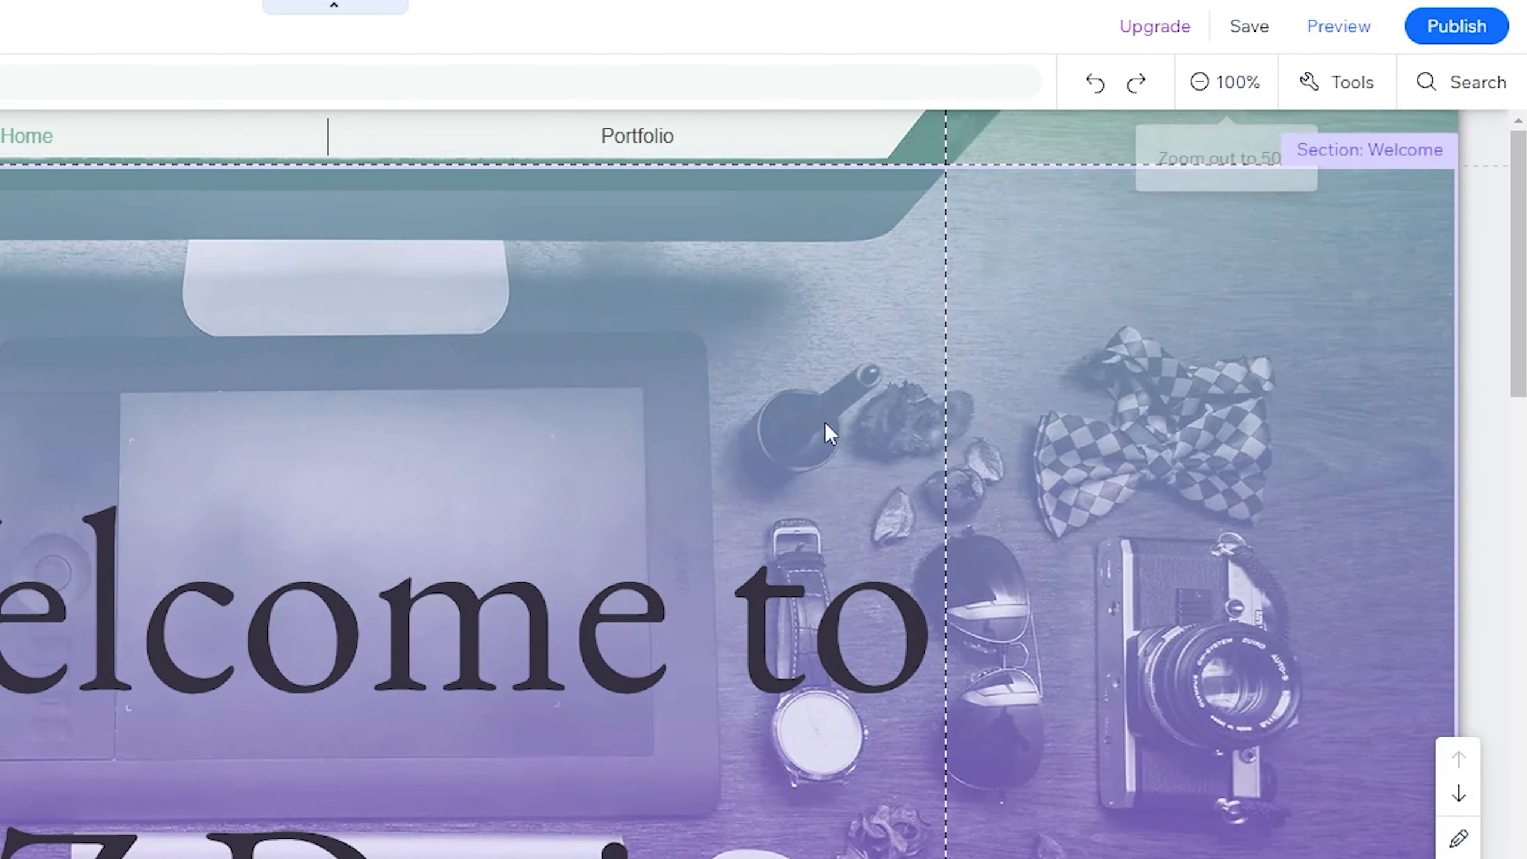
scroll(345, 513, "down", 6)
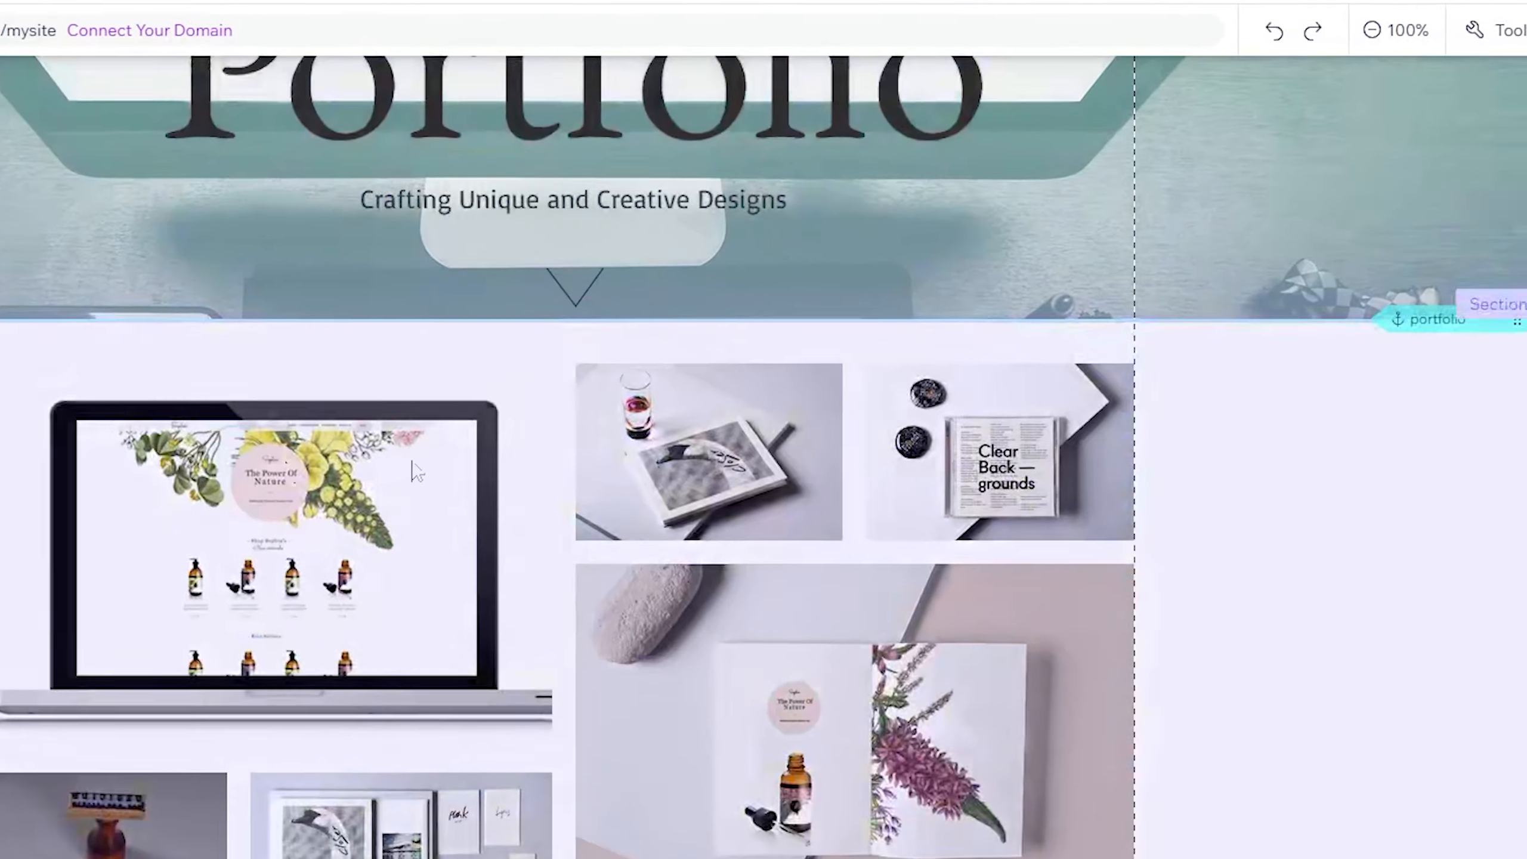
scroll(411, 462, "up", 9)
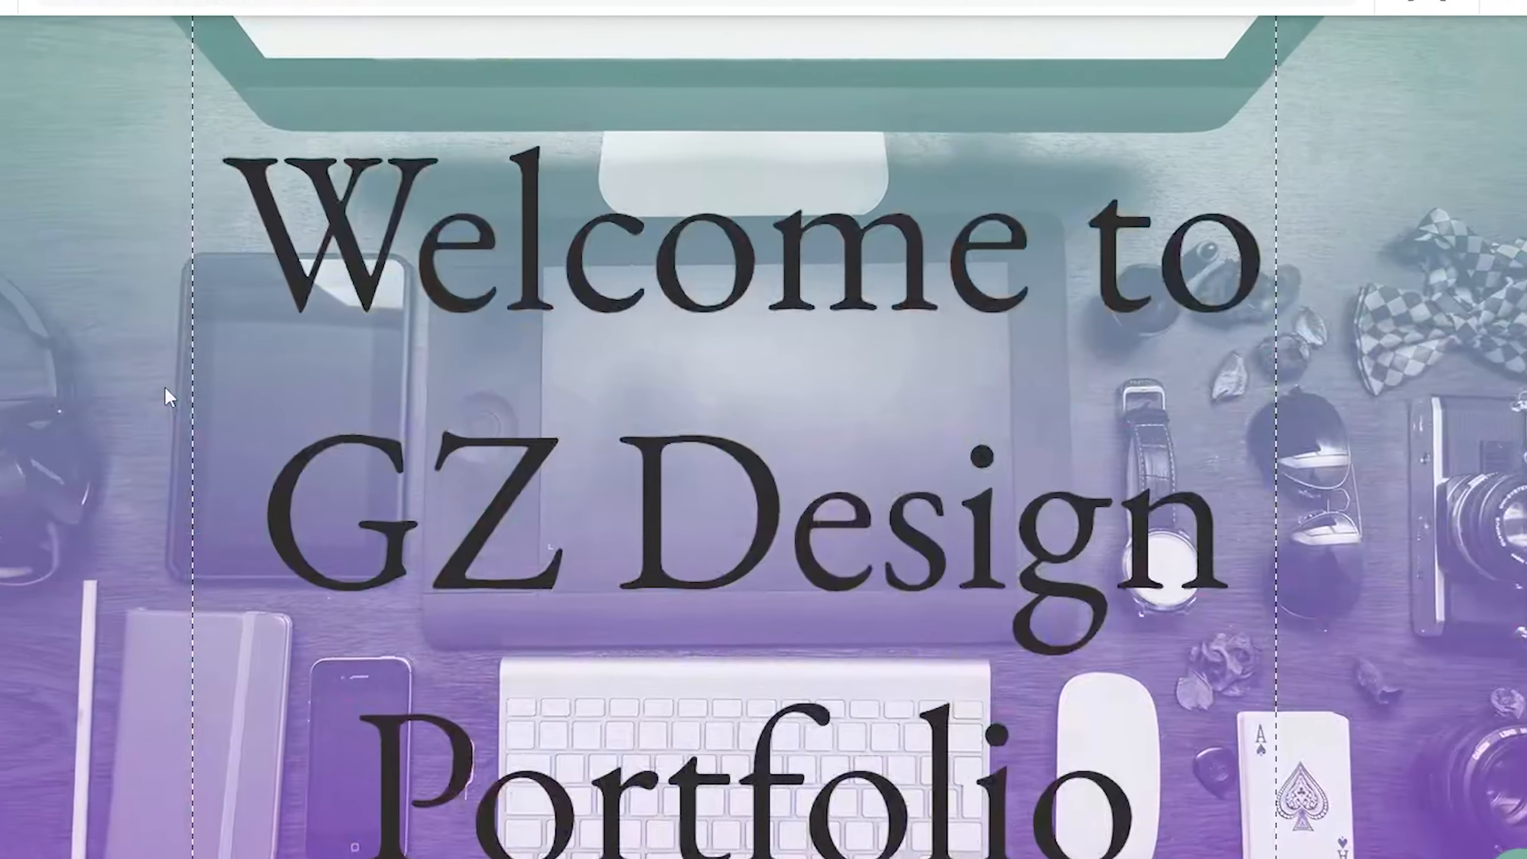
scroll(233, 362, "down", 5)
scroll(67, 286, "up", 2)
scroll(113, 237, "up", 5)
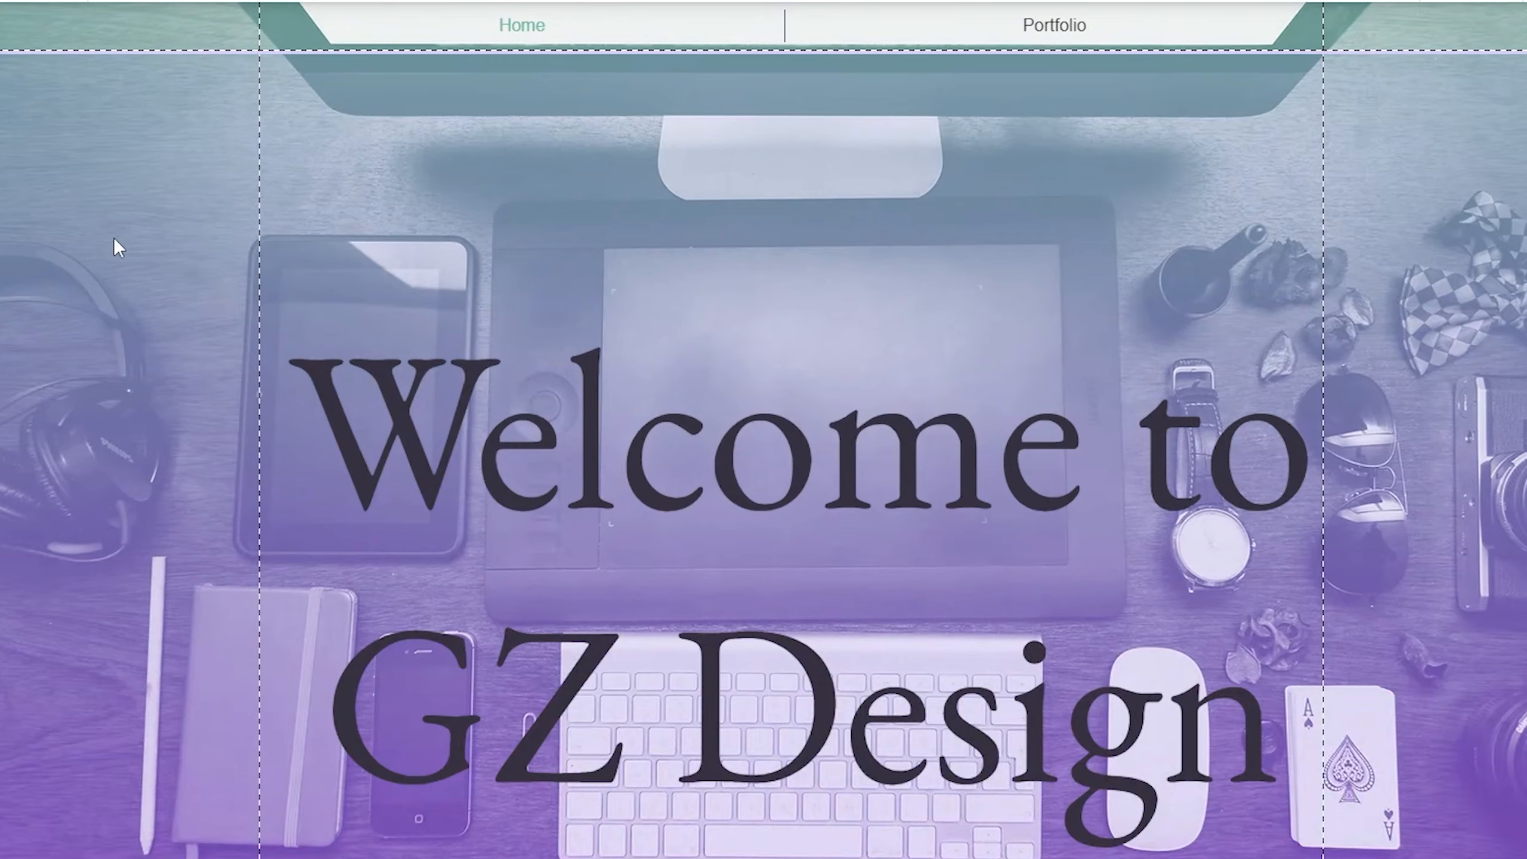
- Replace the welcome section's background with the image of a person wearing a pink VR headset
left_click(113, 236)
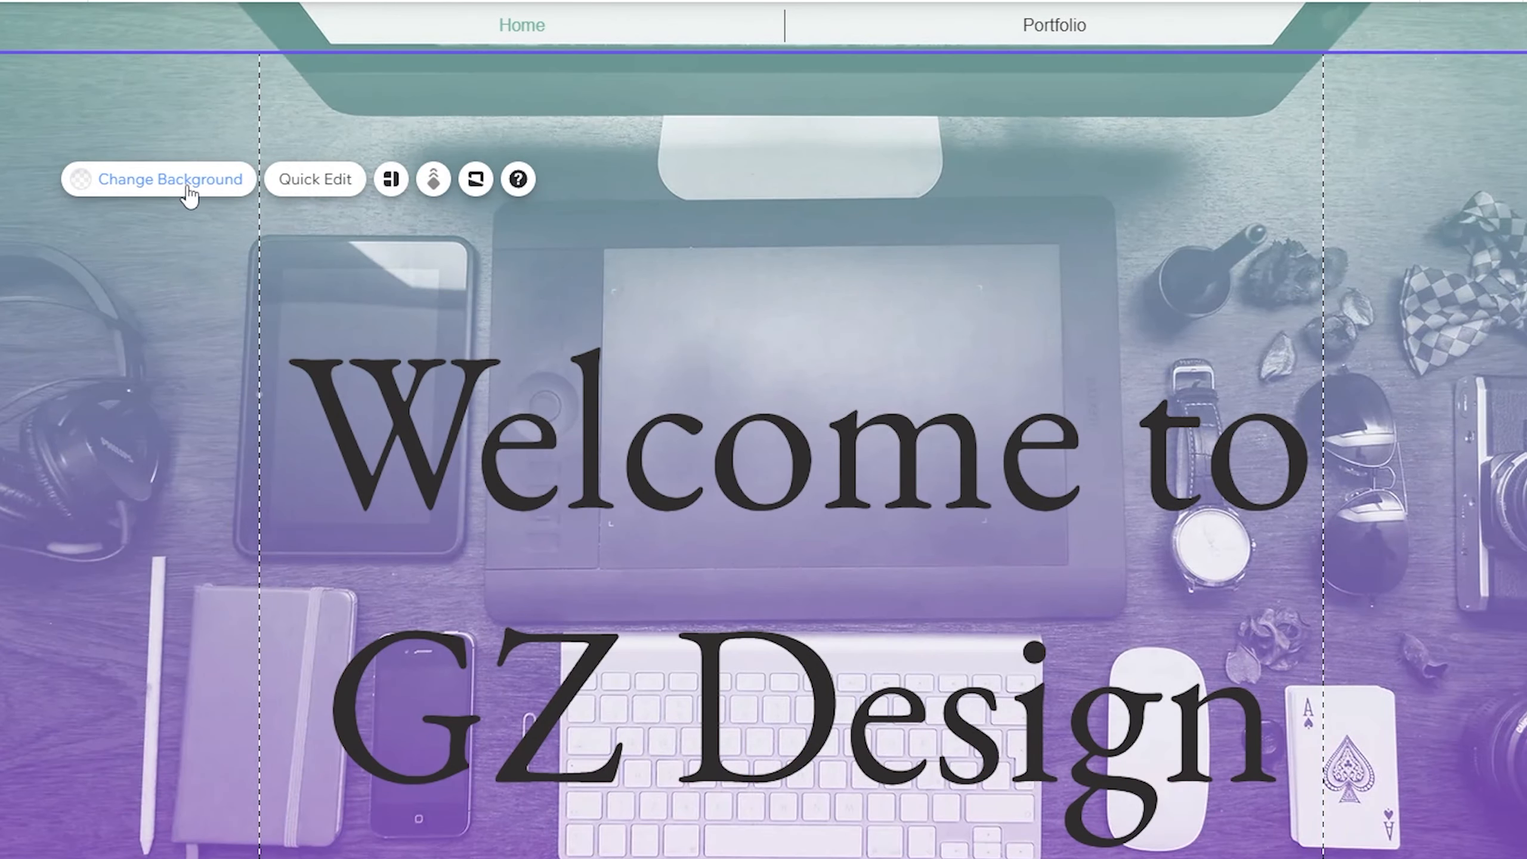
left_click(181, 191)
scroll(27, 498, "down", 5)
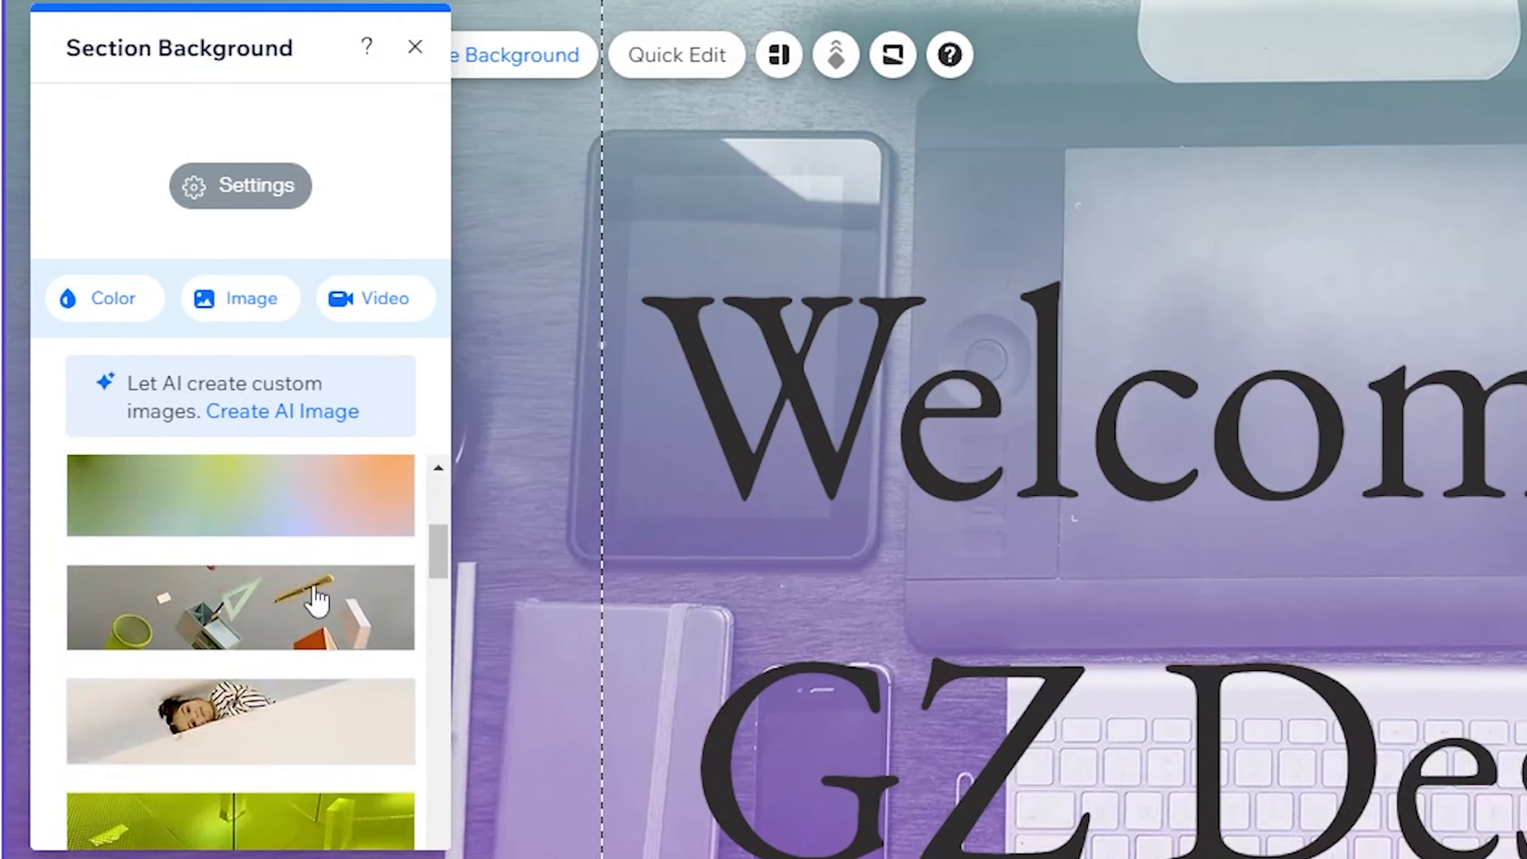
left_click(238, 528)
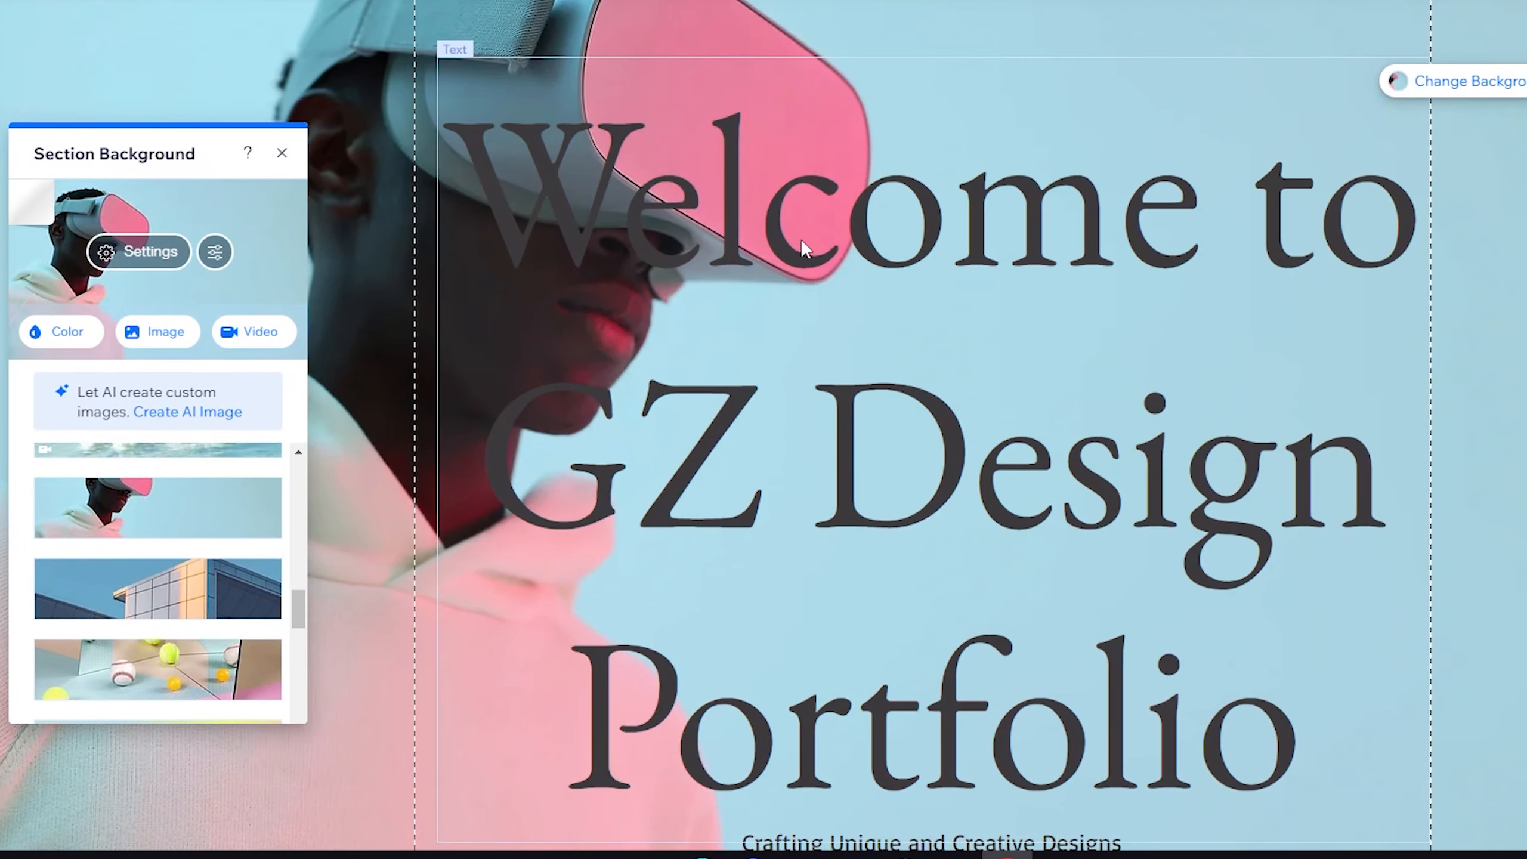
- Set the whole welcome heading's font to Futura and reduce its font size
double_click(785, 243)
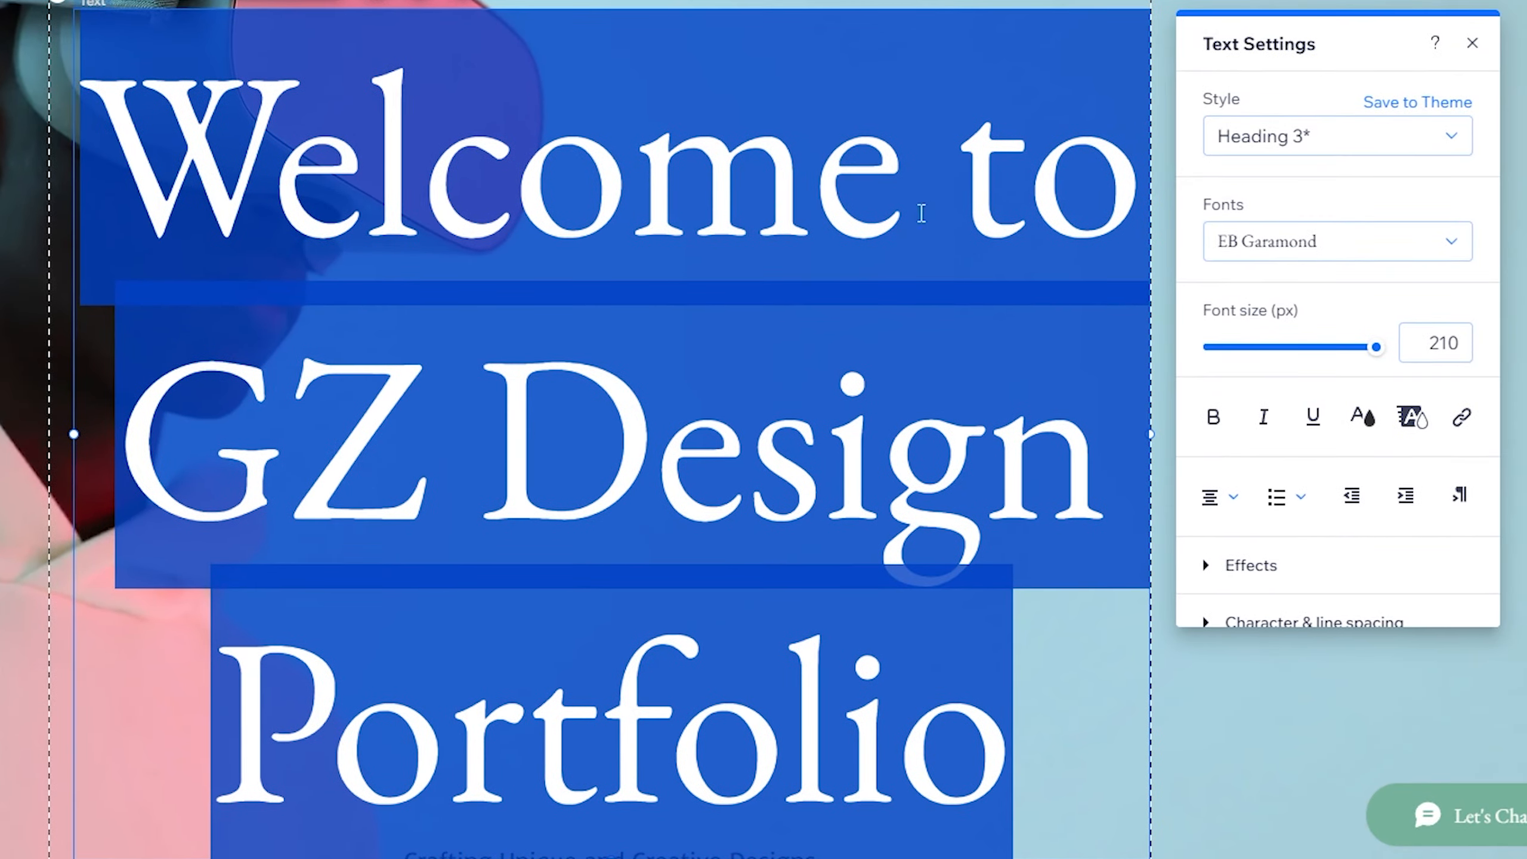
left_click(1325, 257)
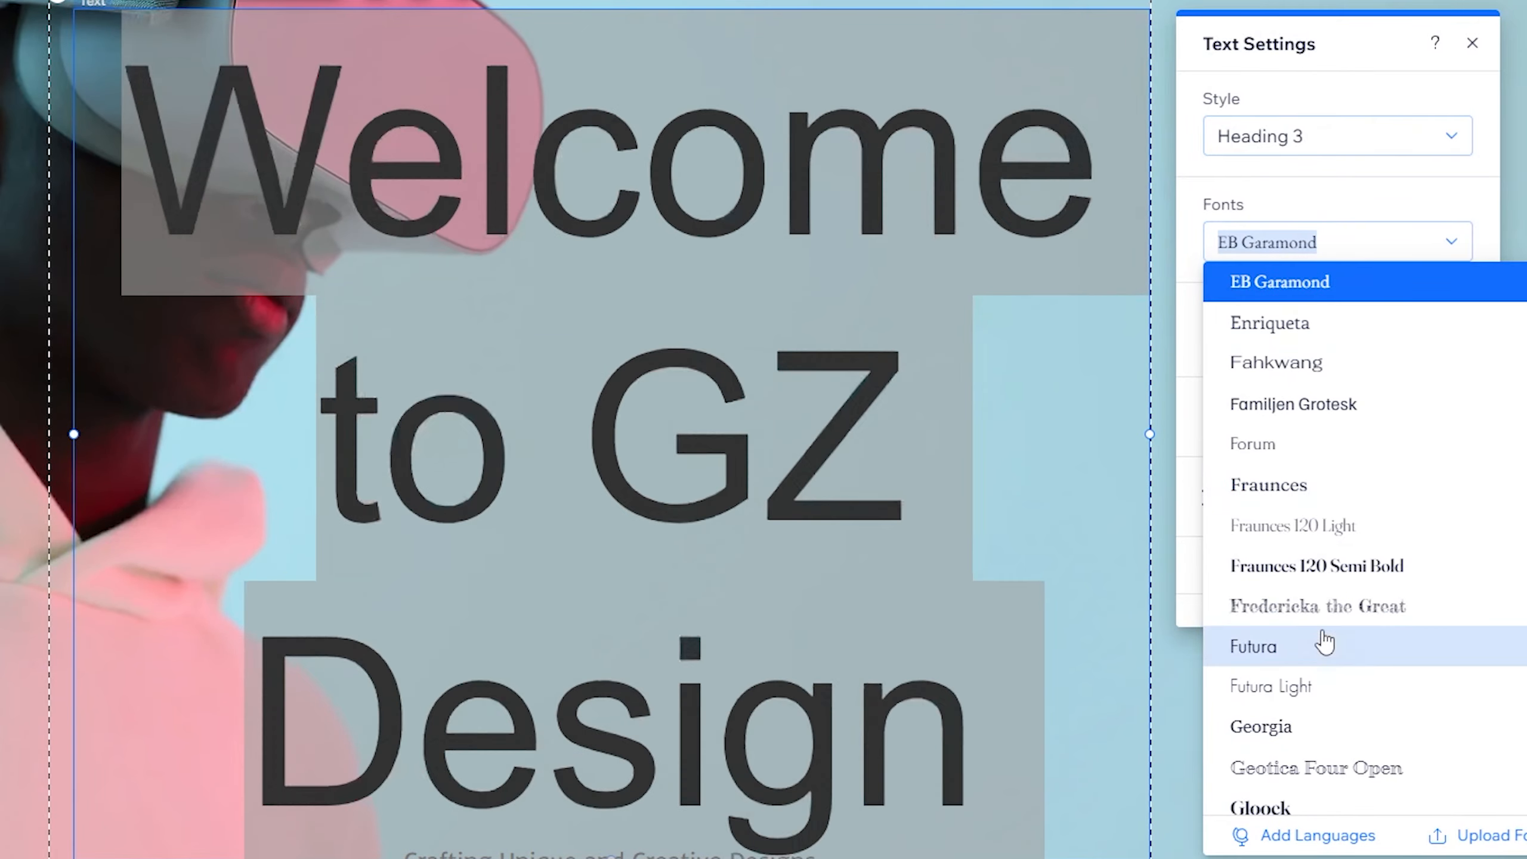
left_click(1253, 647)
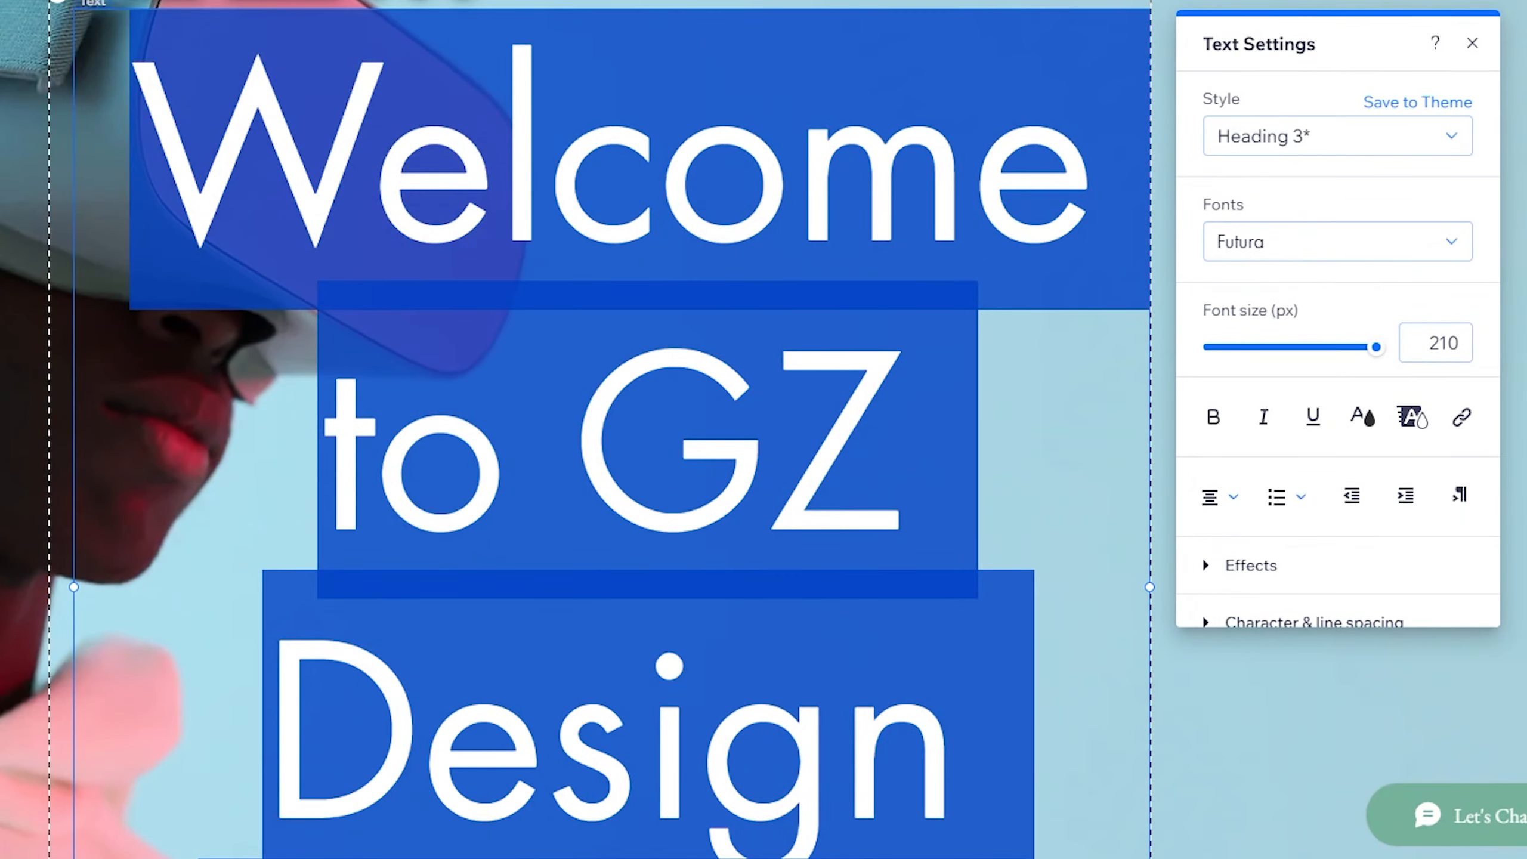
left_click(427, 334)
scroll(674, 159, "down", 3)
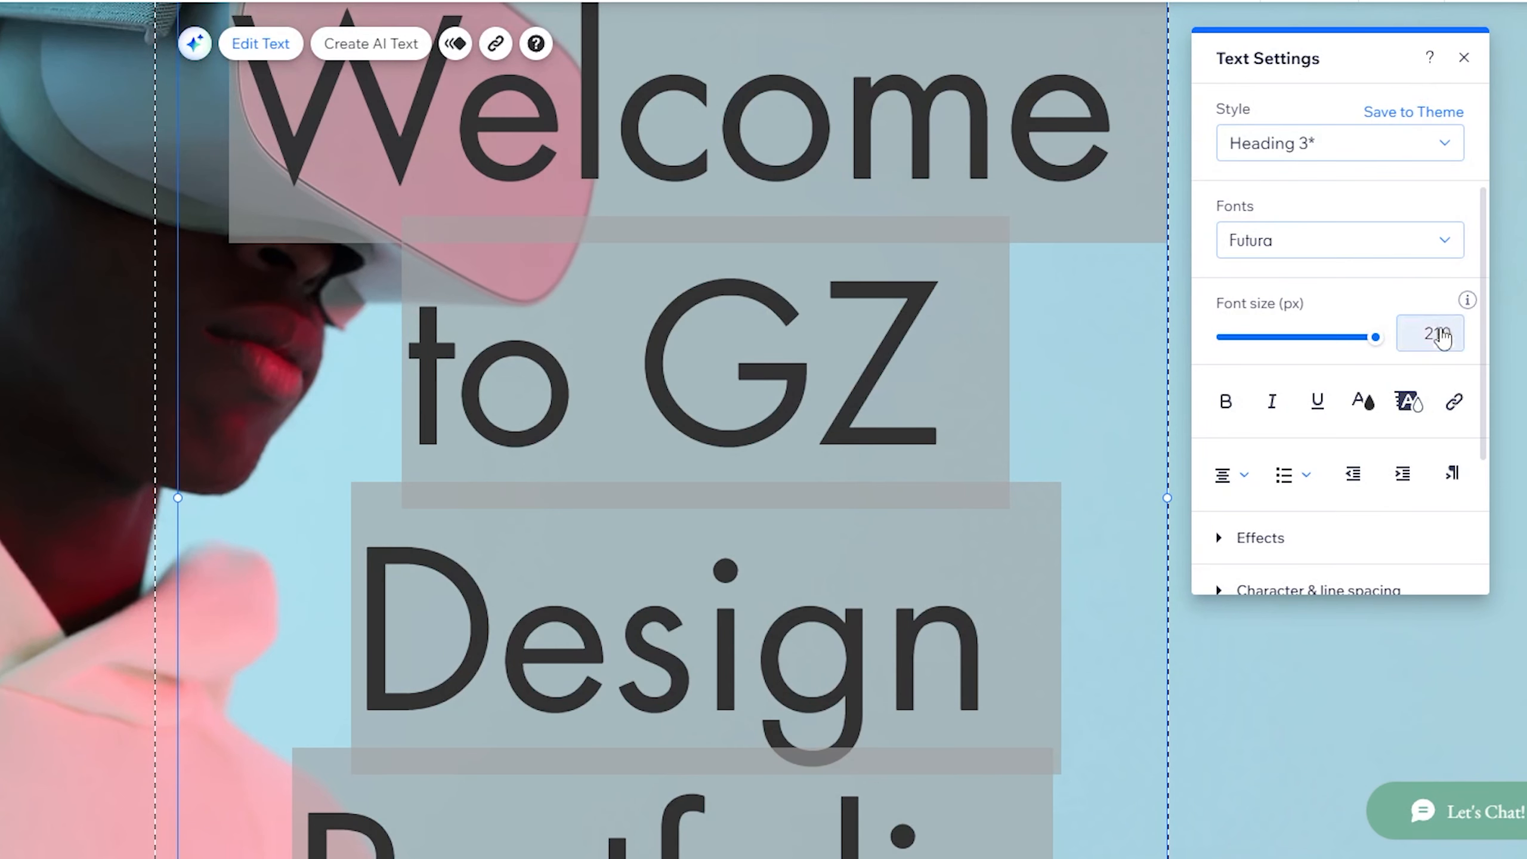
left_click(1446, 336)
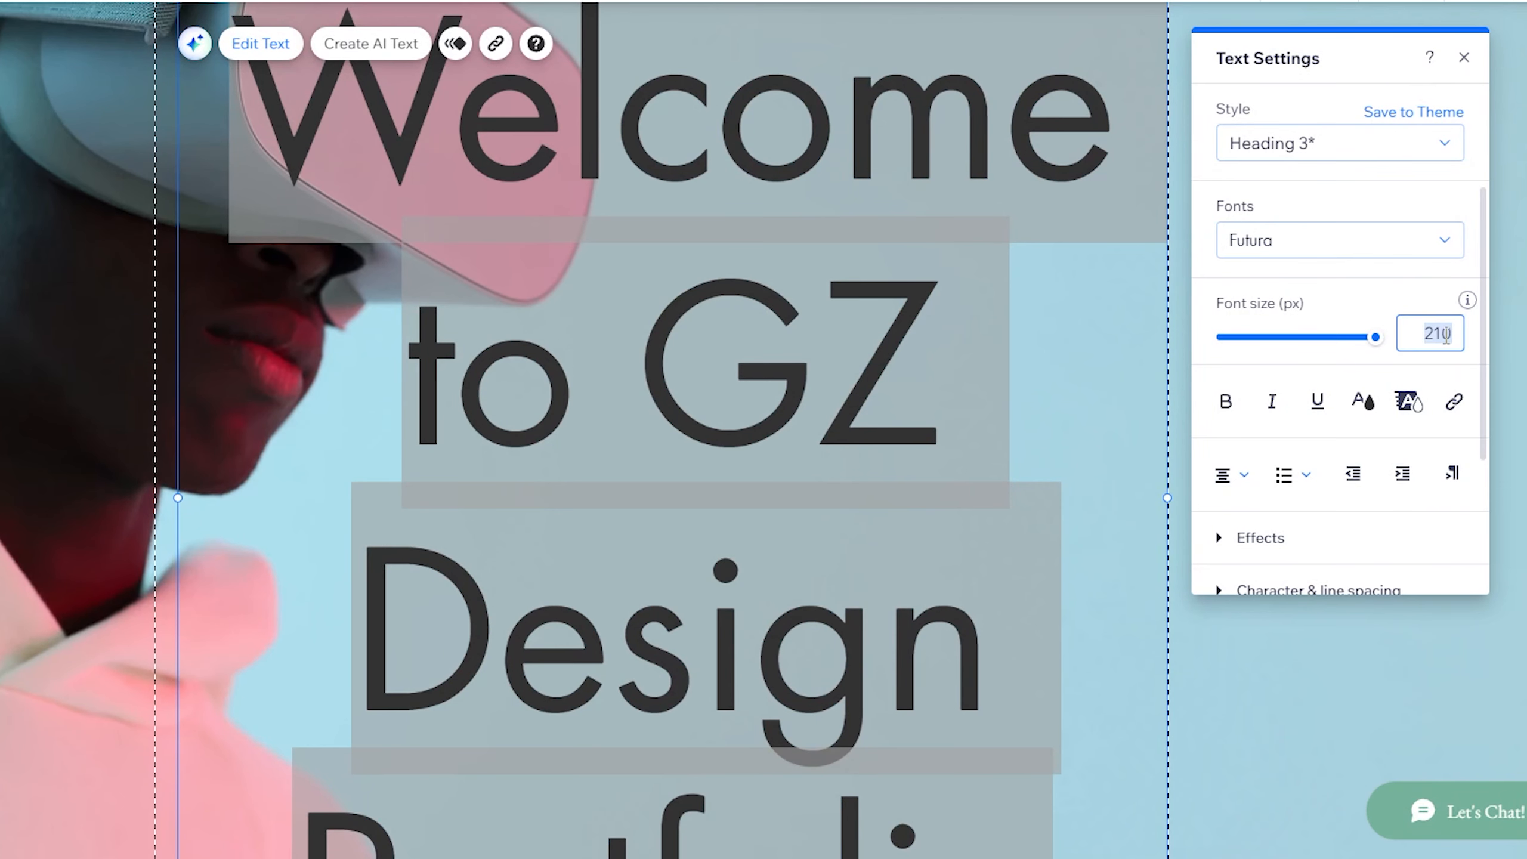
- Apply text effect A to the welcome heading, check the vertical text option, and close the text settings
scroll(1322, 361, "down", 3)
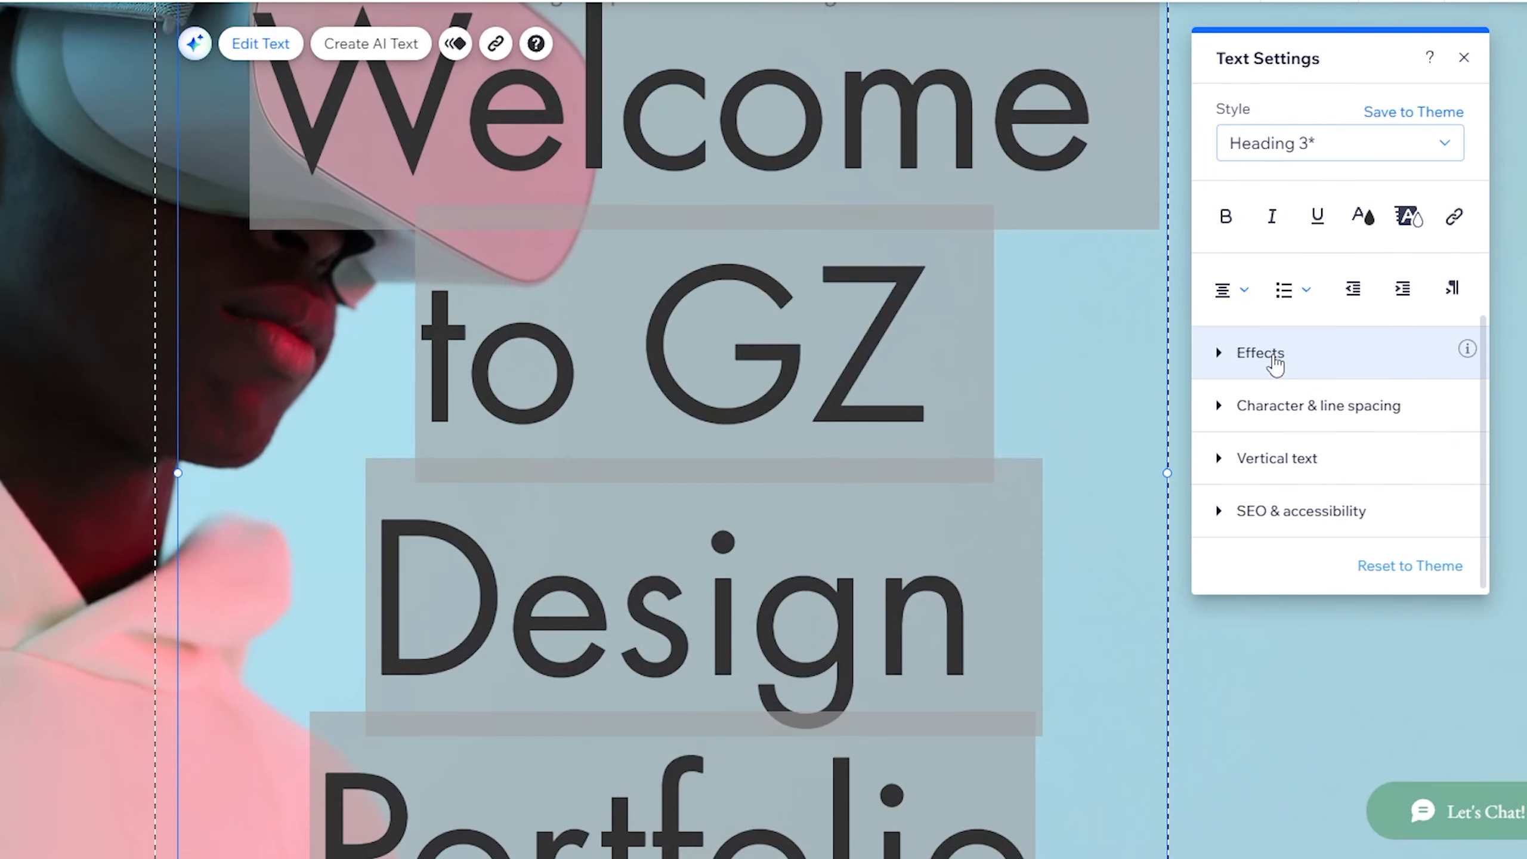
left_click(1272, 358)
left_click(1286, 287)
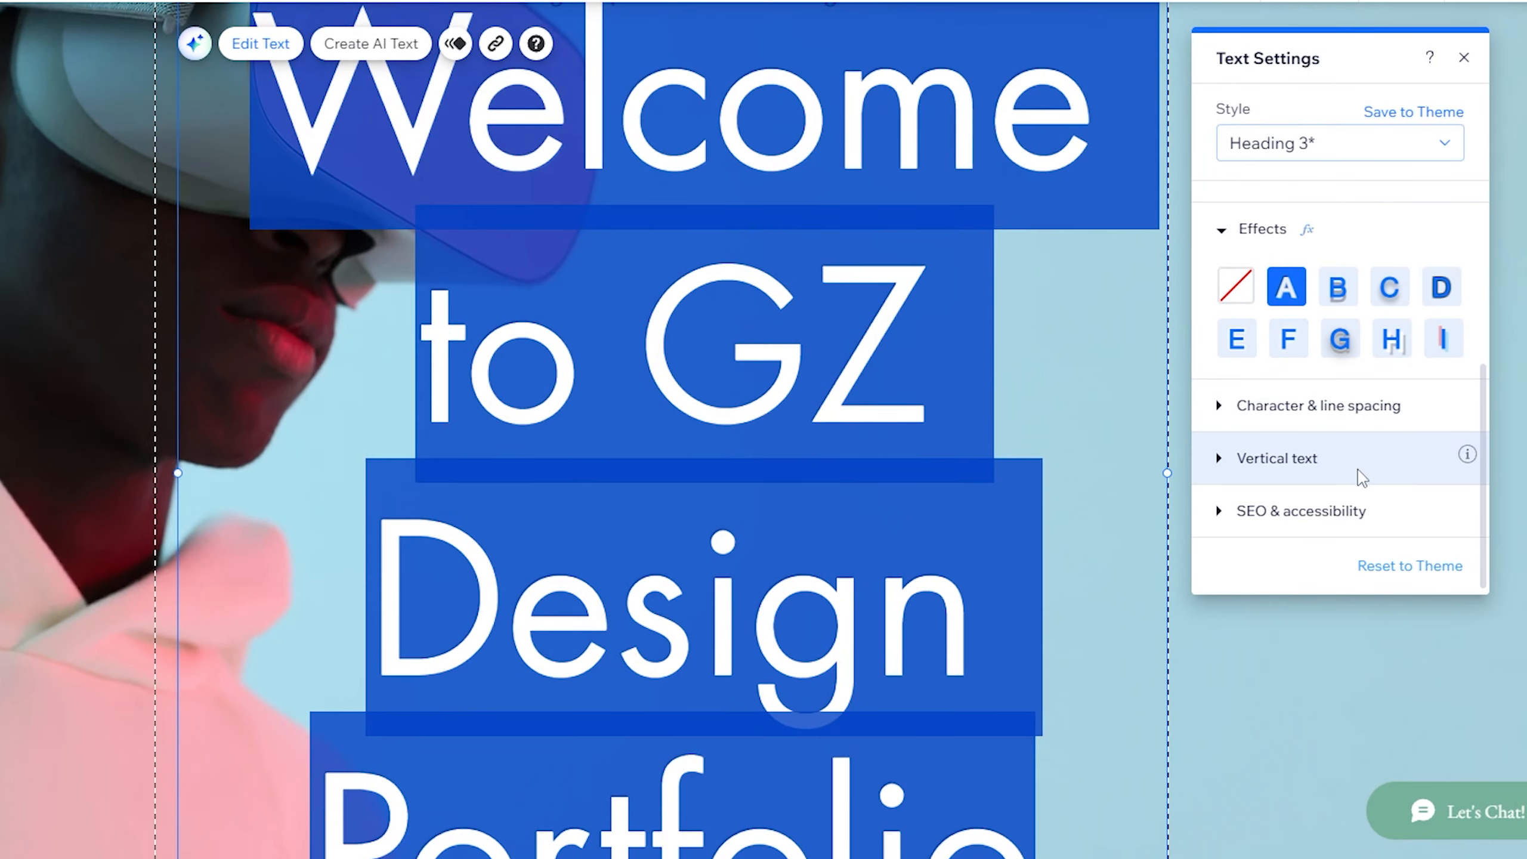
left_click(1313, 470)
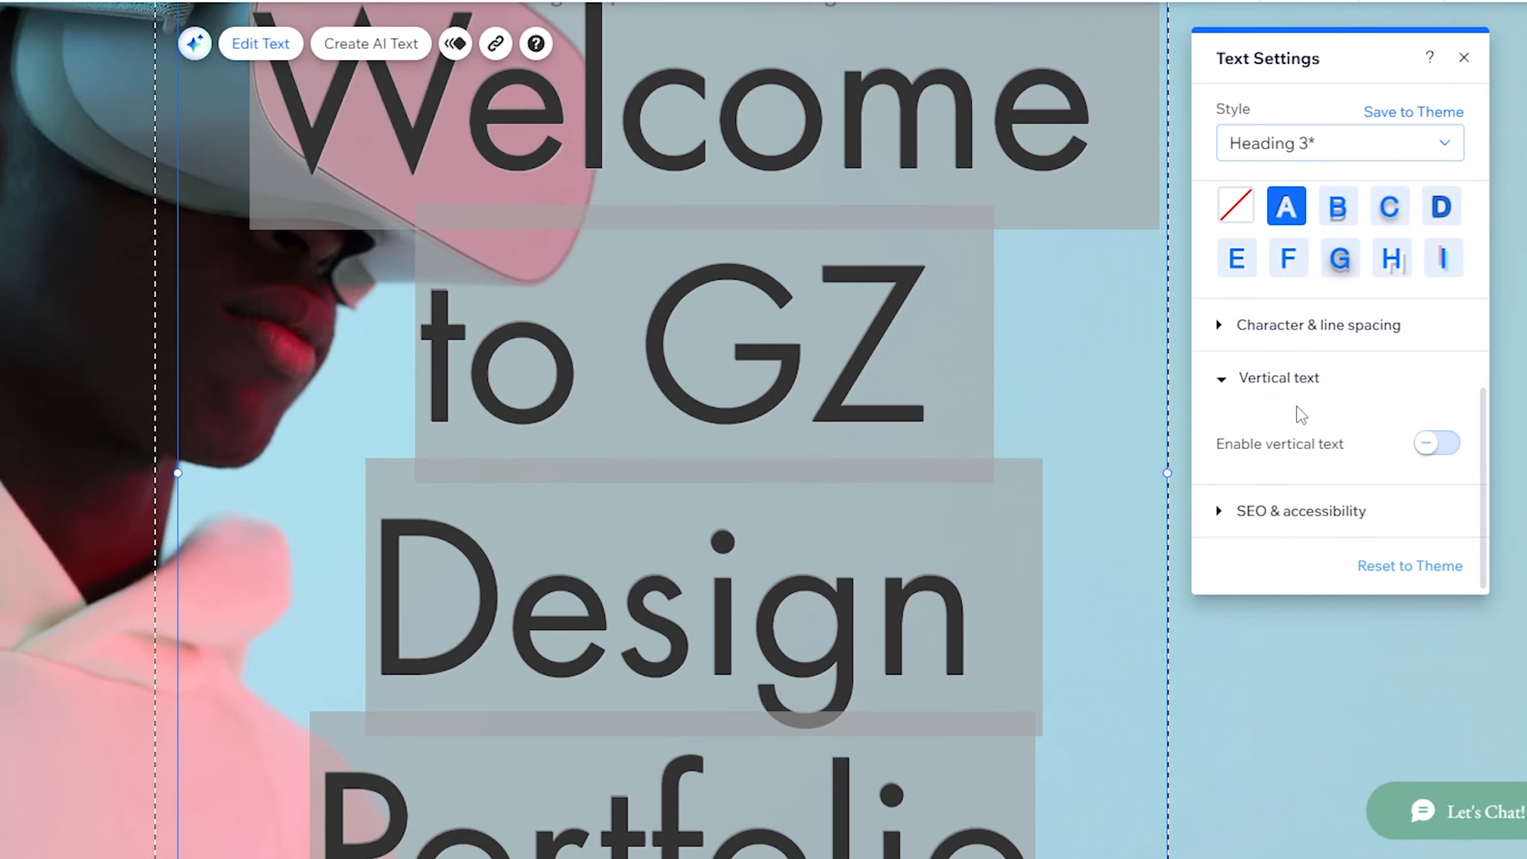
left_click(1463, 57)
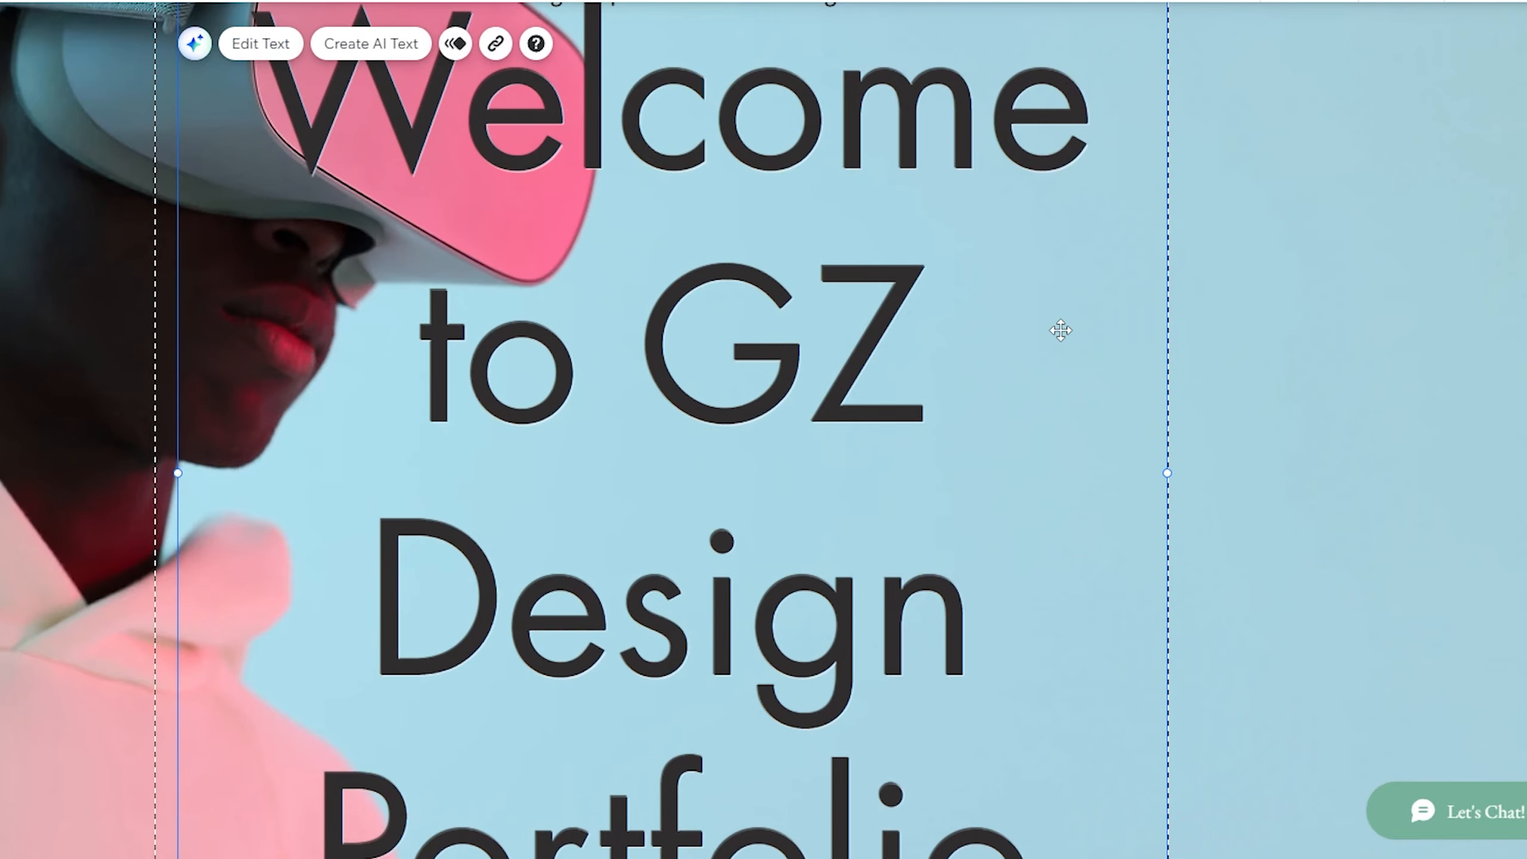
- Look at the AI Text Creator options for the welcome heading and close them without generating text
scroll(1058, 331, "down", 8)
scroll(1053, 333, "up", 3)
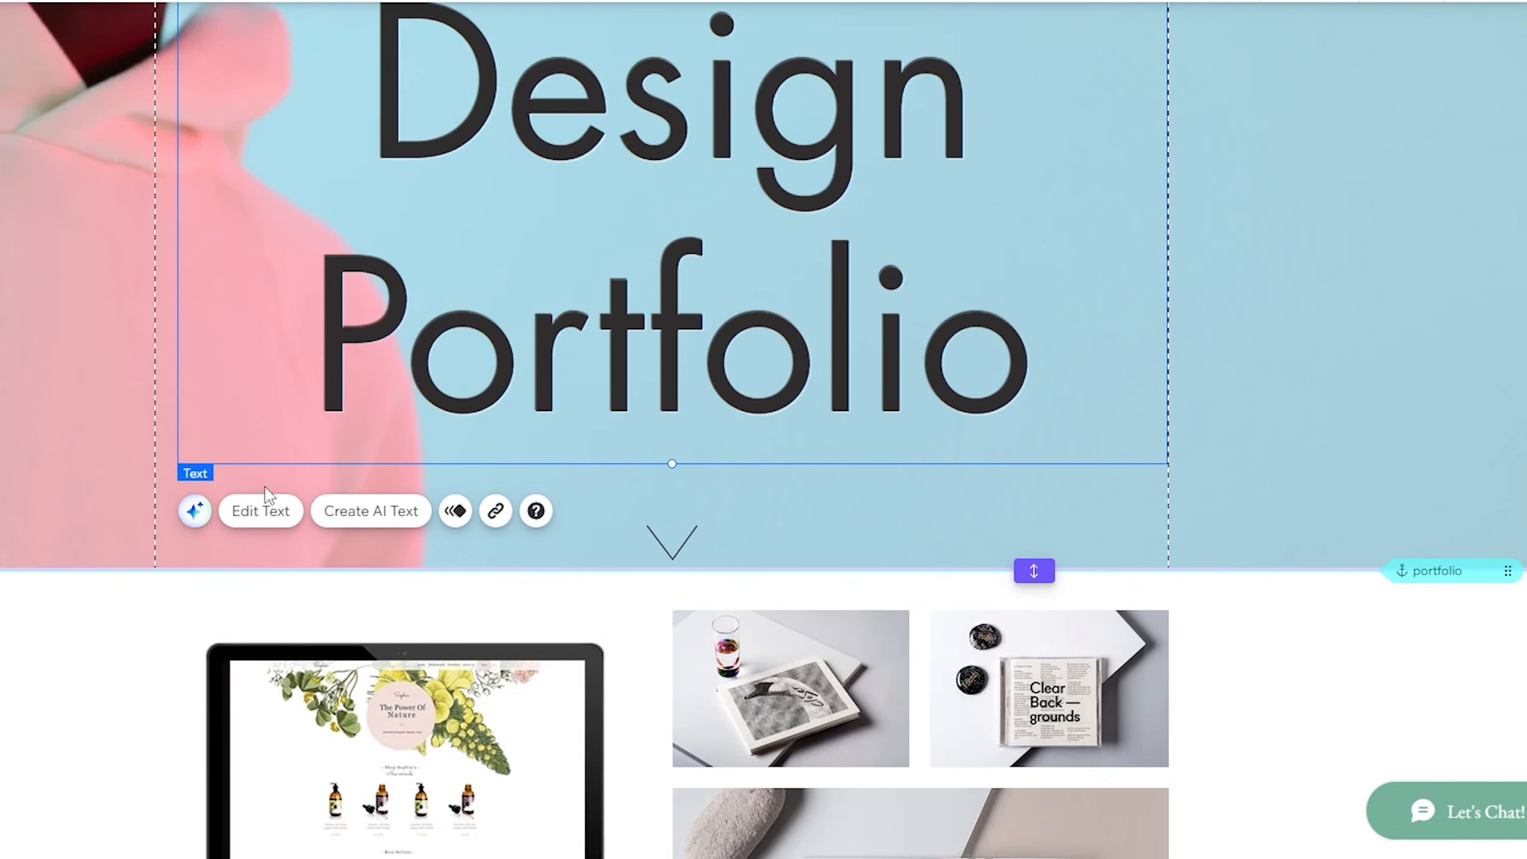
left_click(371, 511)
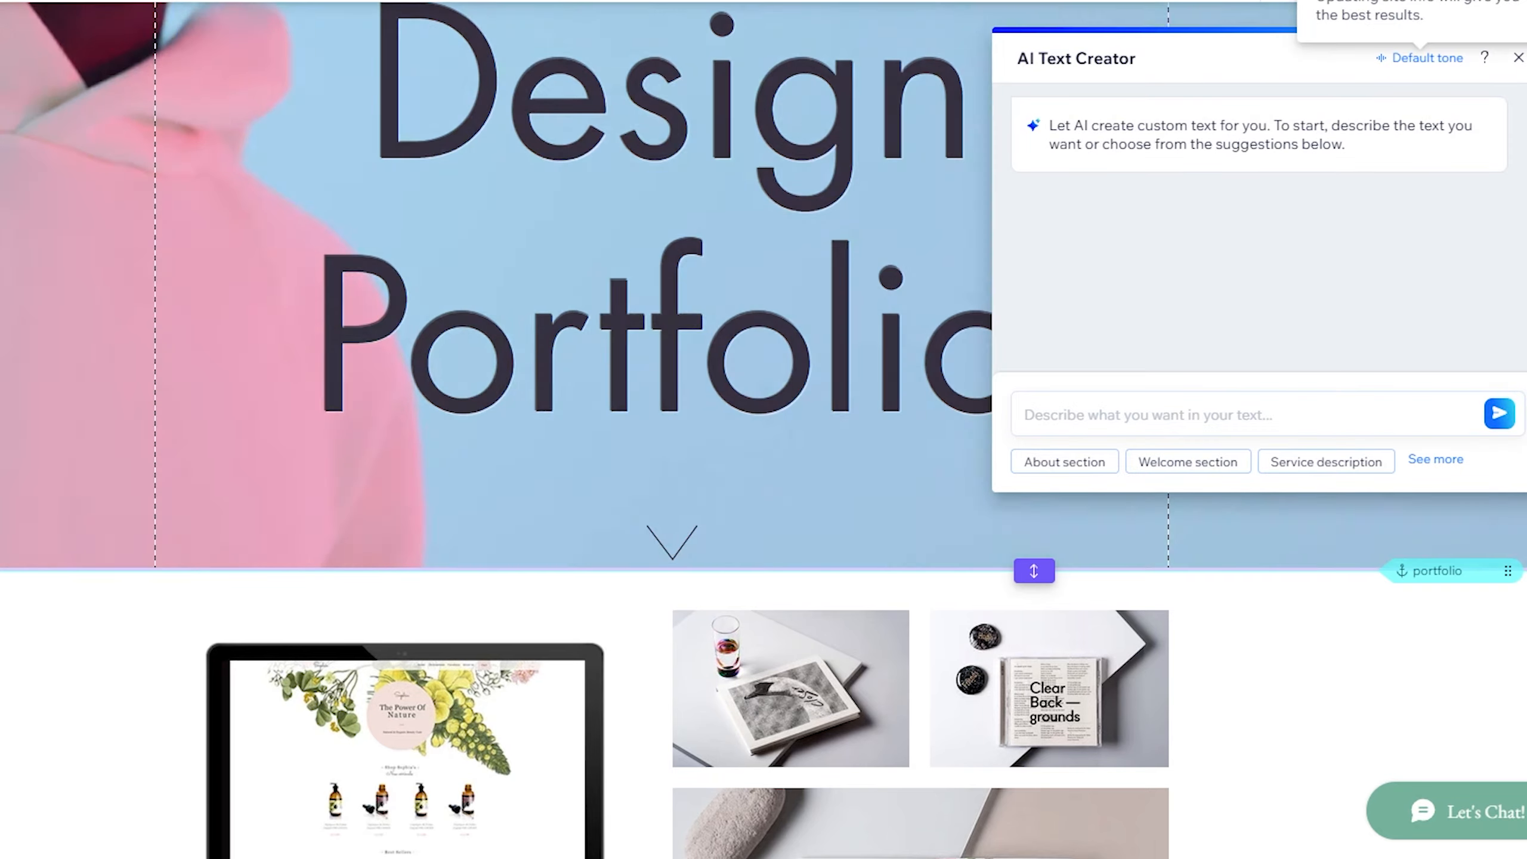
left_click(1518, 57)
- Select the strip behind the portfolio images and explore the available image sources for it, including Shutterstock
scroll(807, 193, "down", 10)
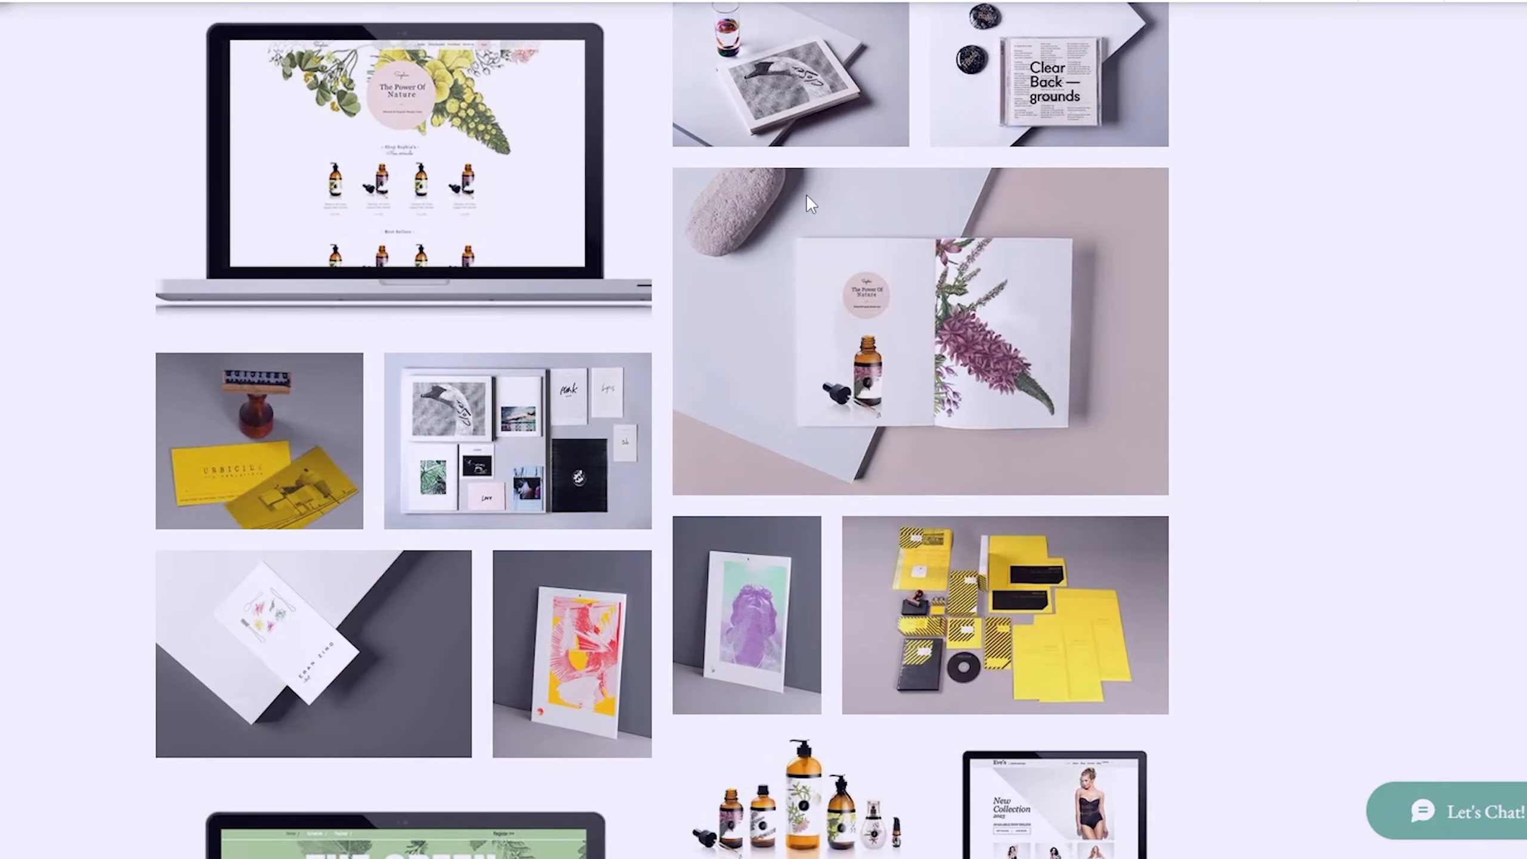
scroll(1207, 348, "down", 5)
scroll(1272, 344, "up", 6)
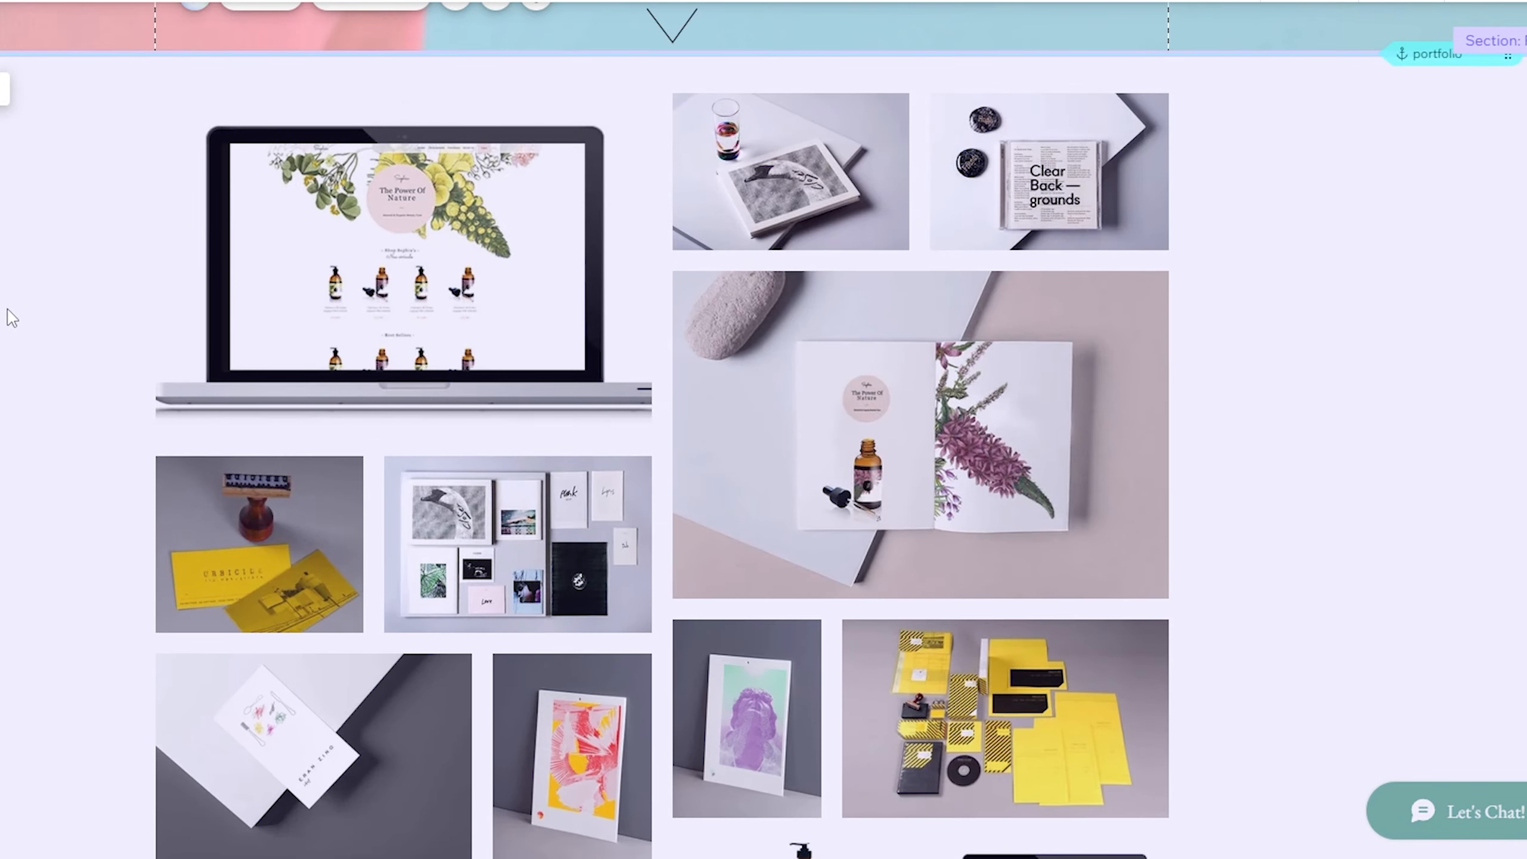
left_click(264, 244)
left_click(270, 299)
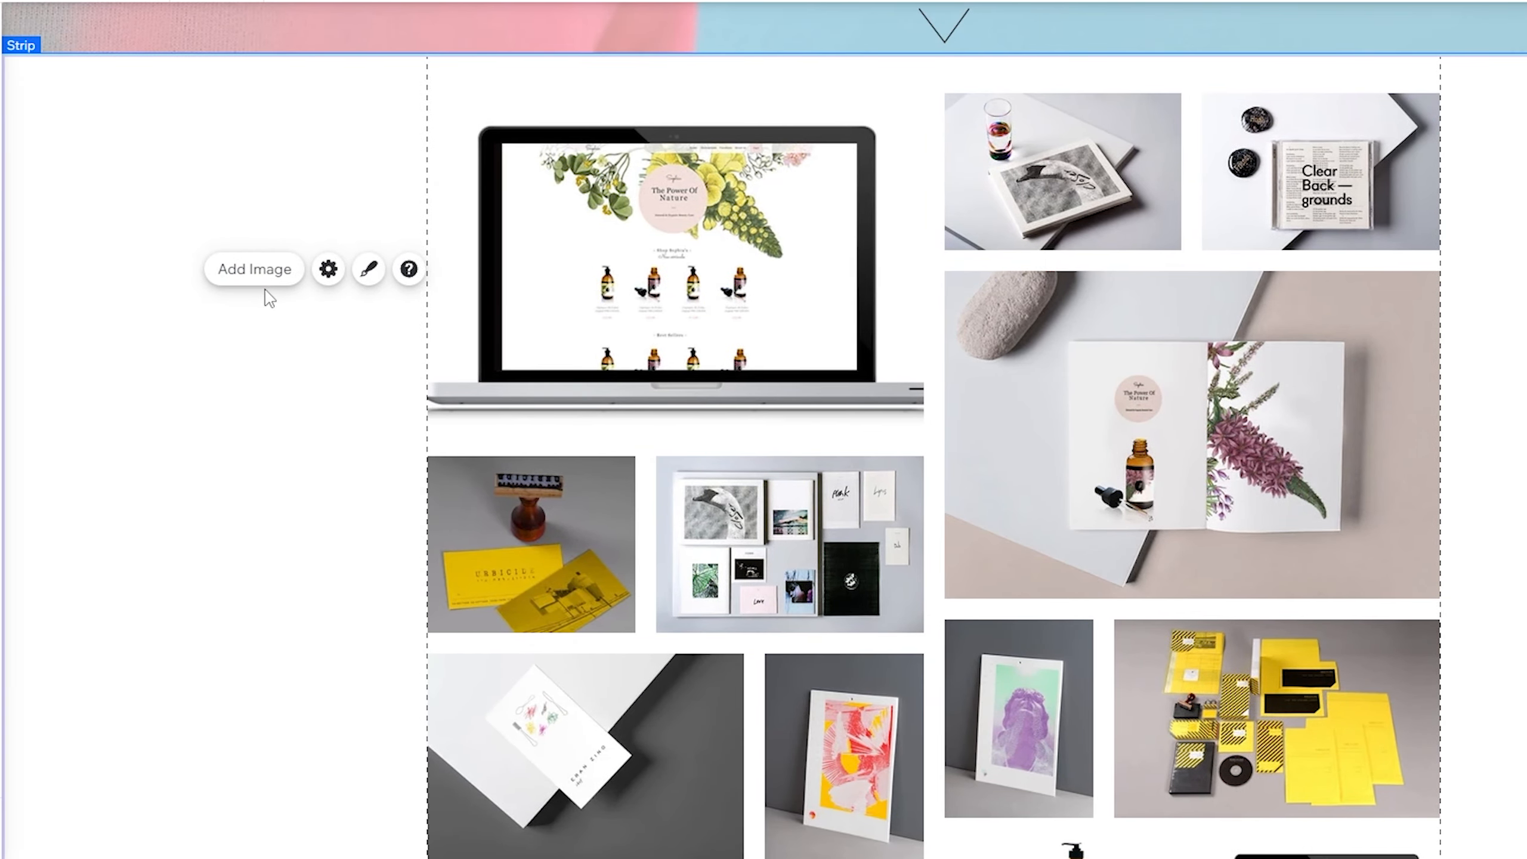
left_click(274, 280)
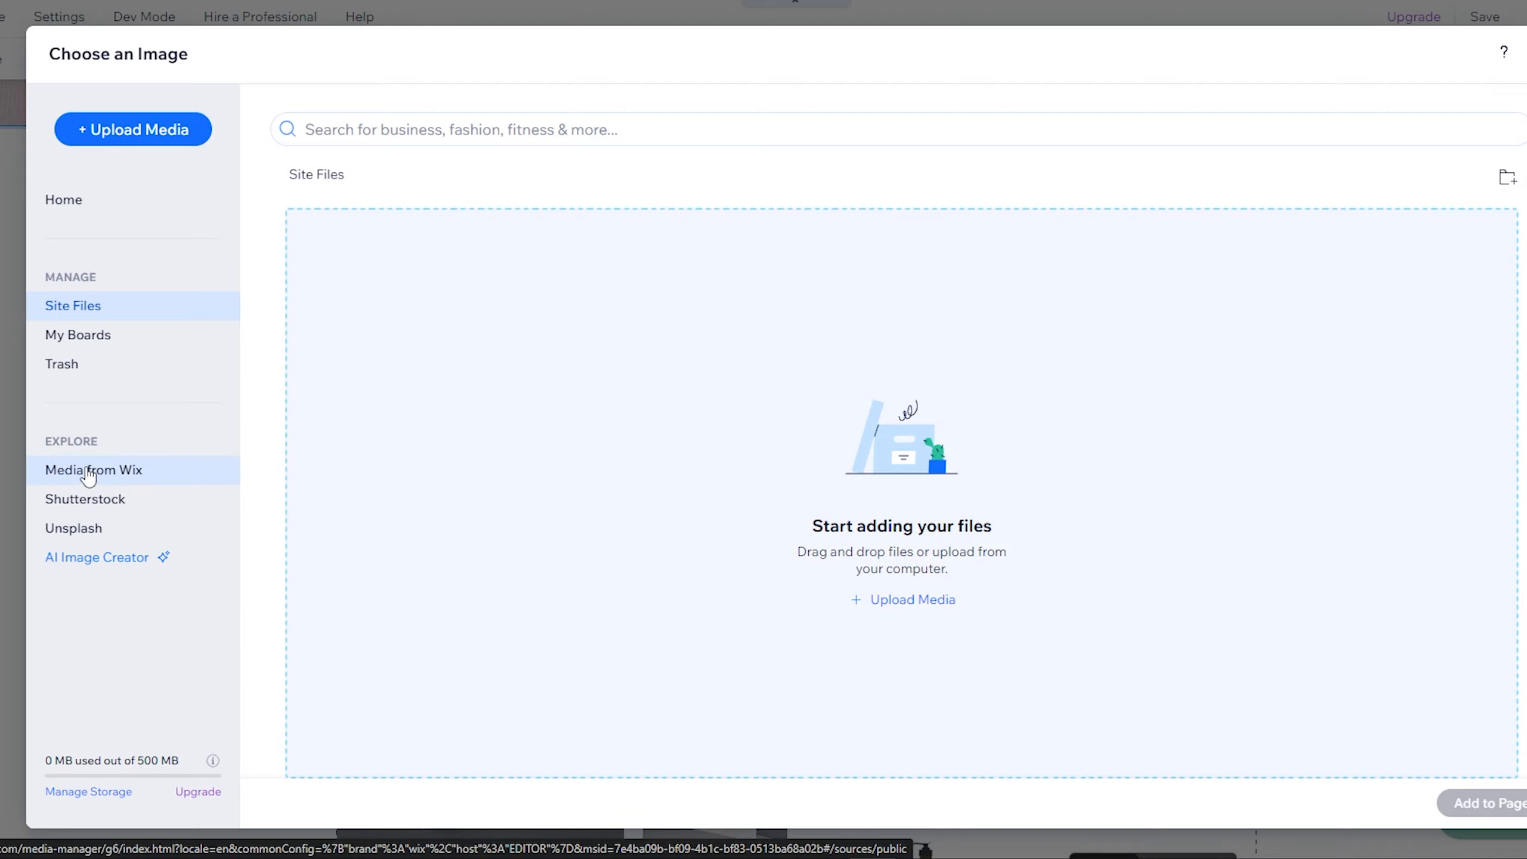
left_click(96, 502)
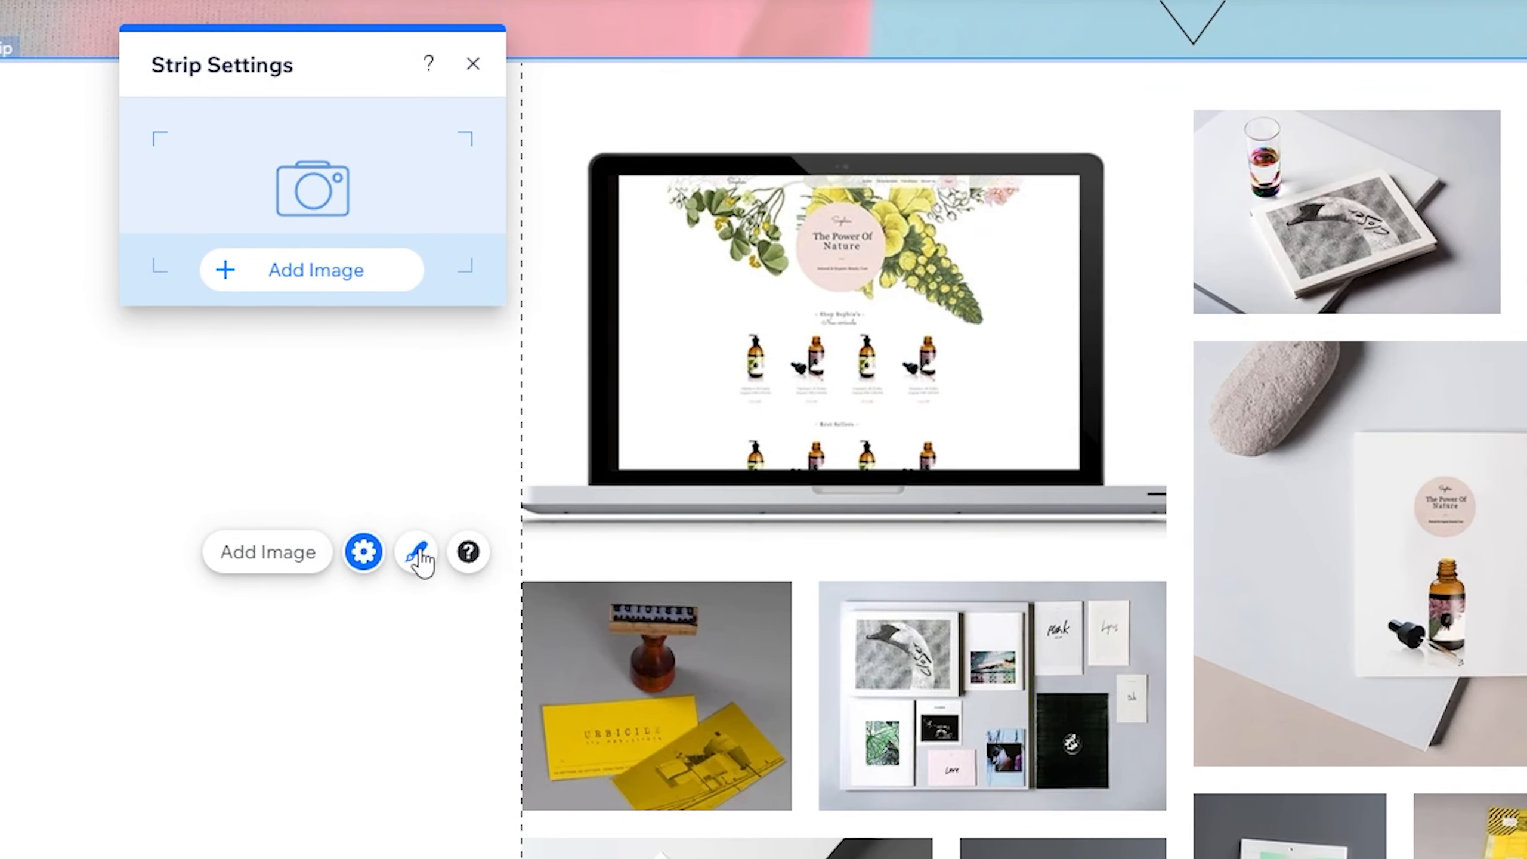
- Customize the design of the strip behind the portfolio images with the textured style and adjust its fill so the page background shows through
left_click(417, 557)
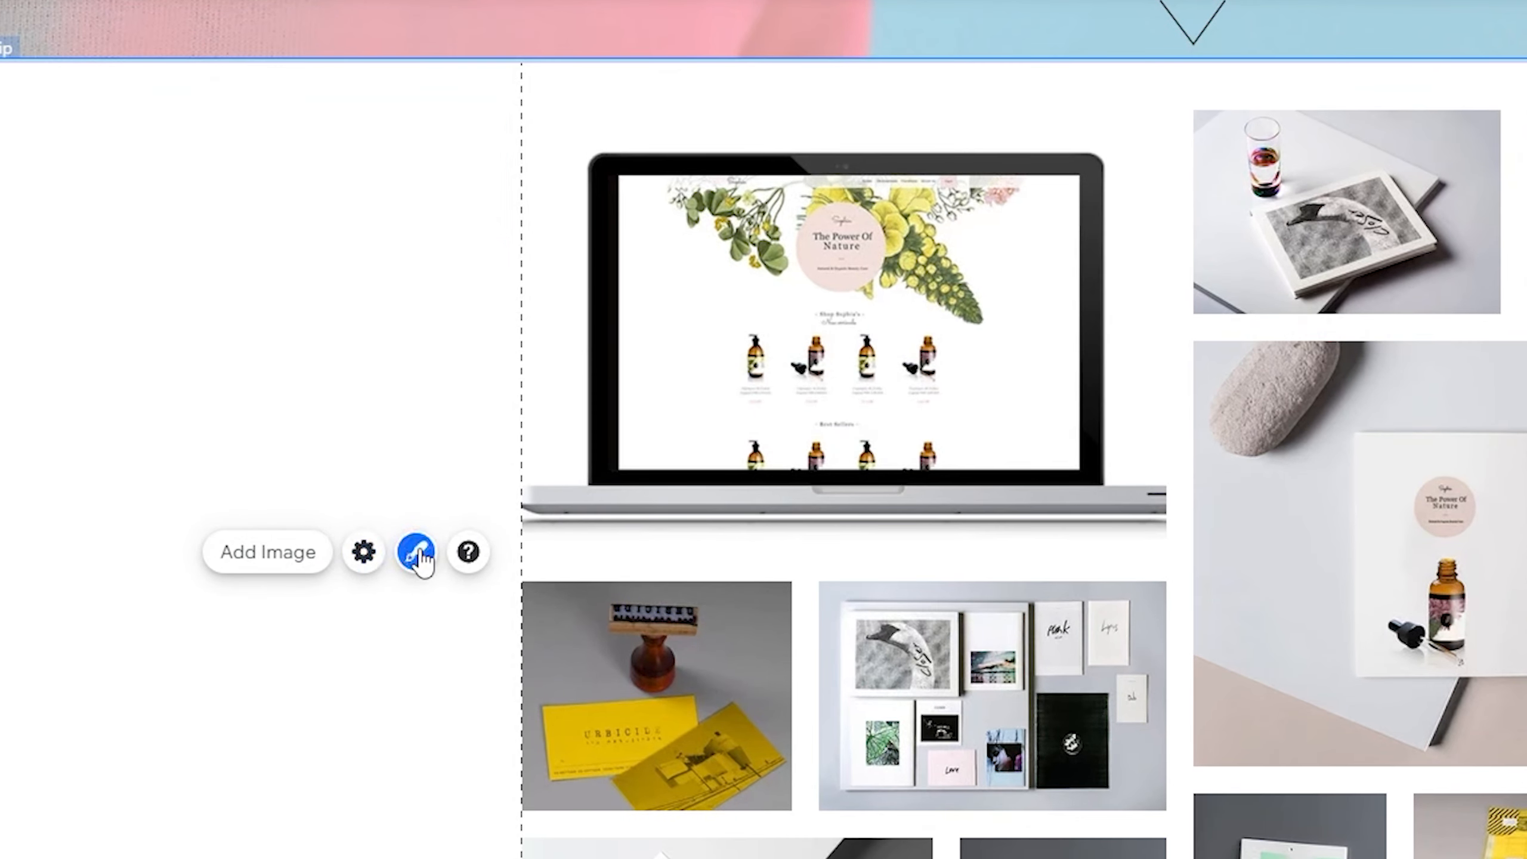
scroll(361, 481, "down", 5)
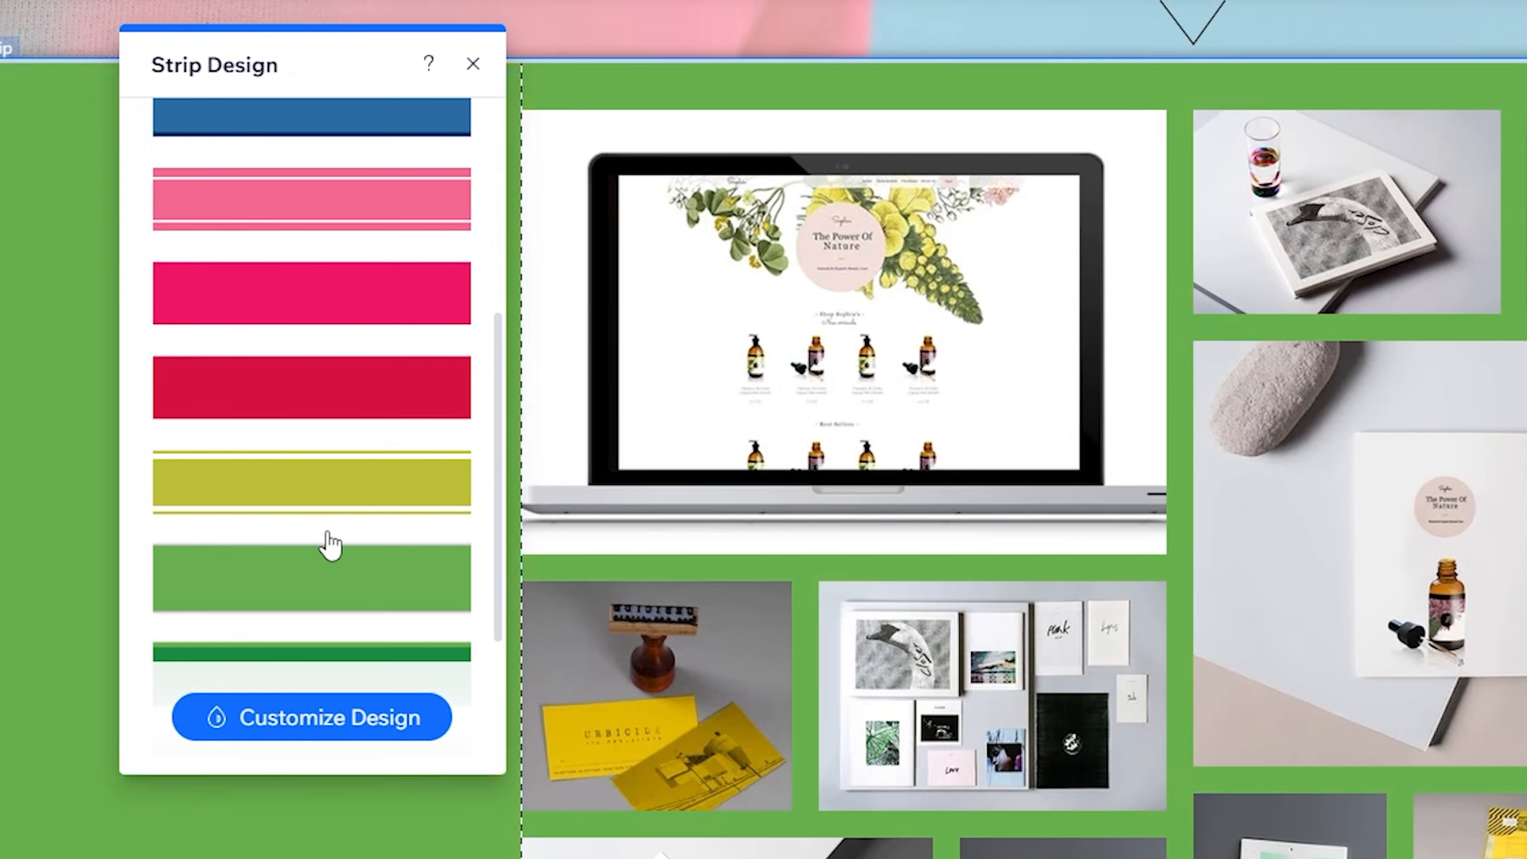
scroll(334, 544, "down", 3)
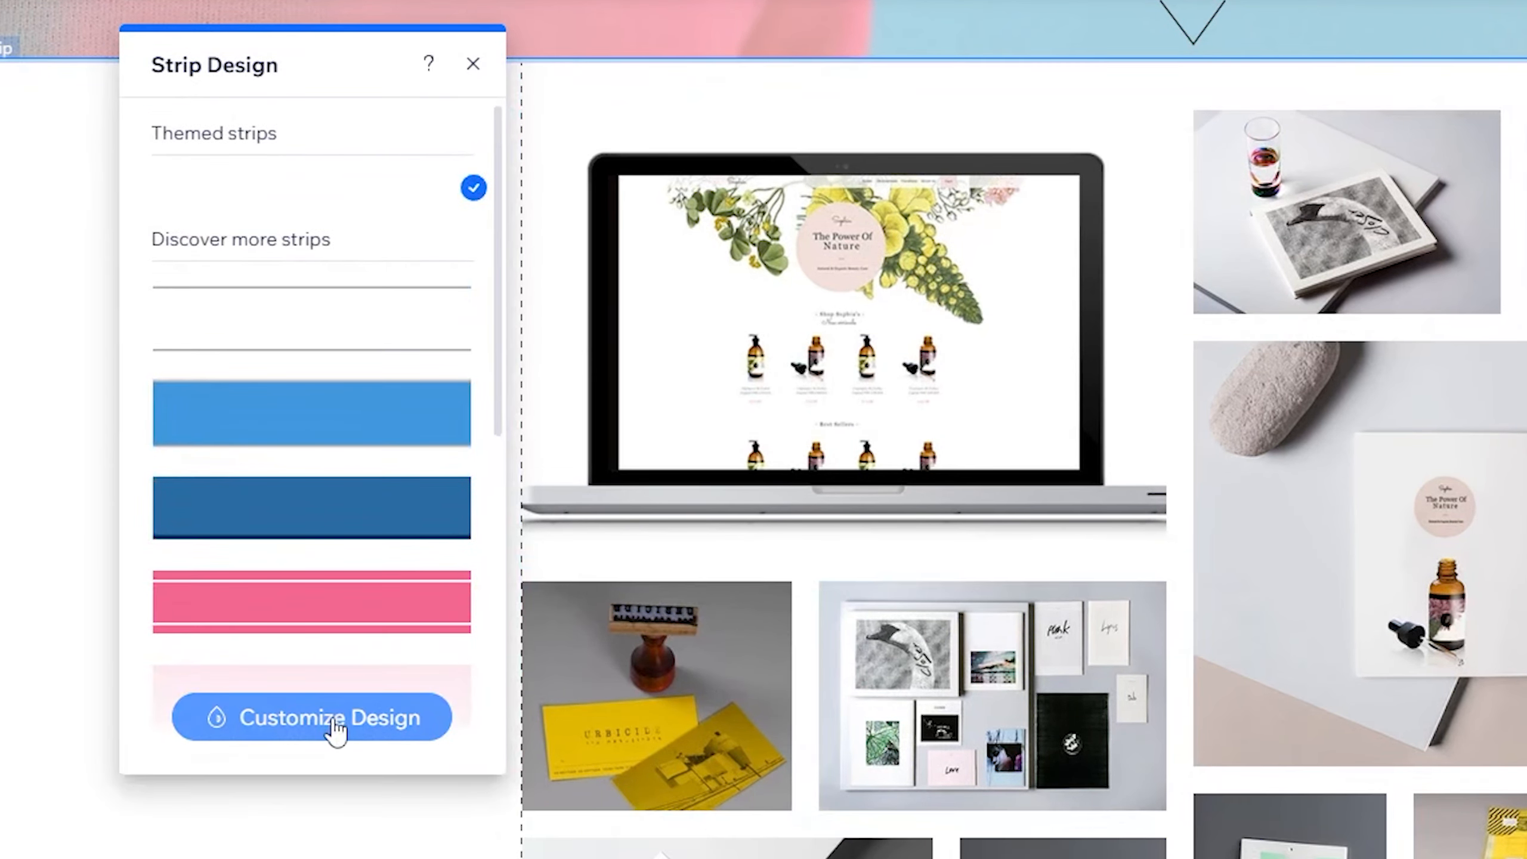
left_click(334, 721)
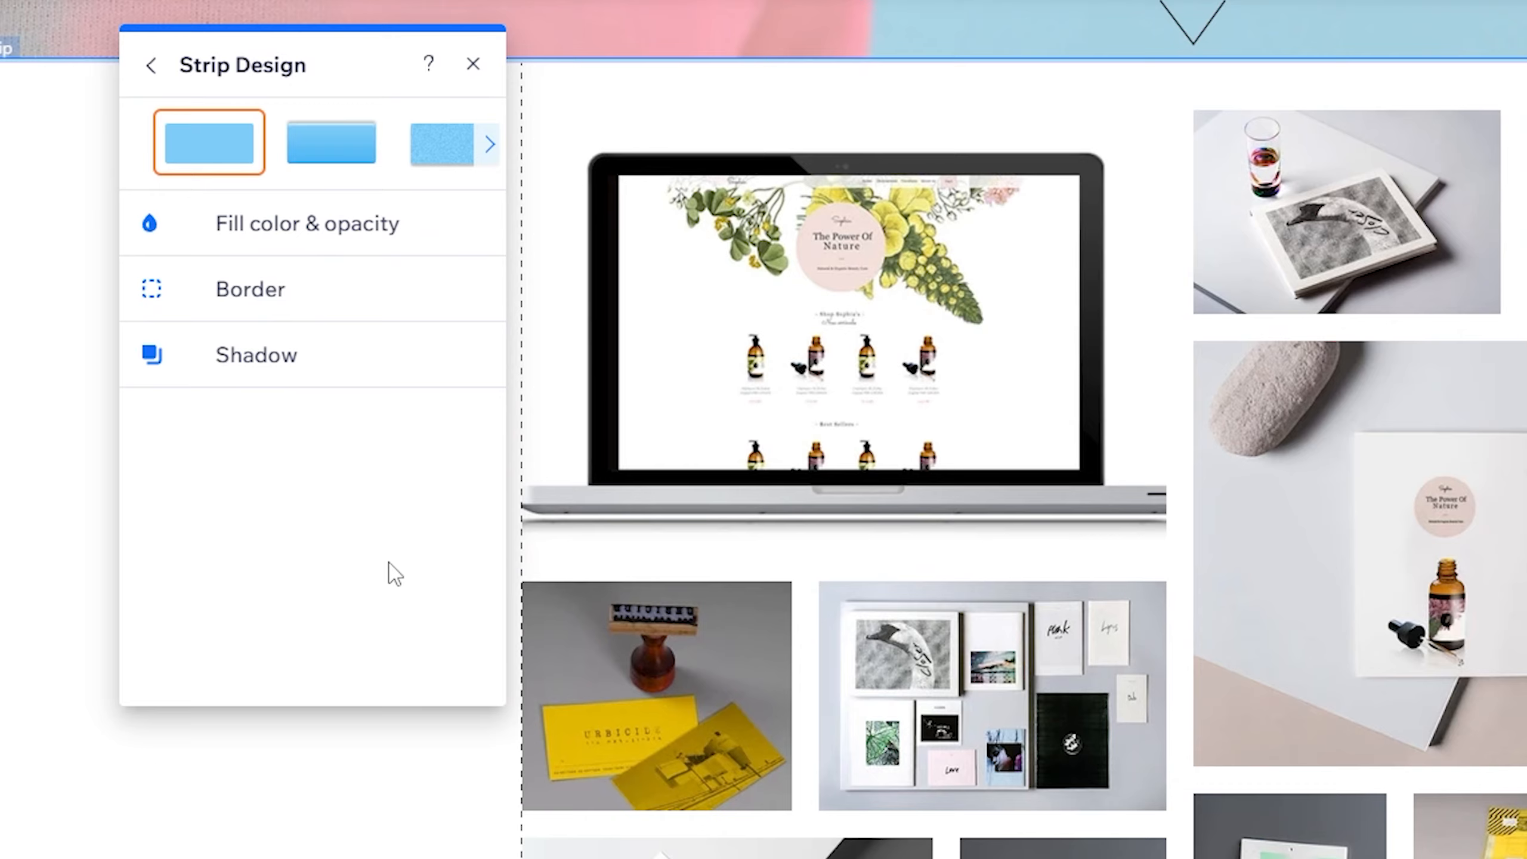
left_click(442, 157)
left_click_drag(335, 338, 287, 343)
left_click(454, 330)
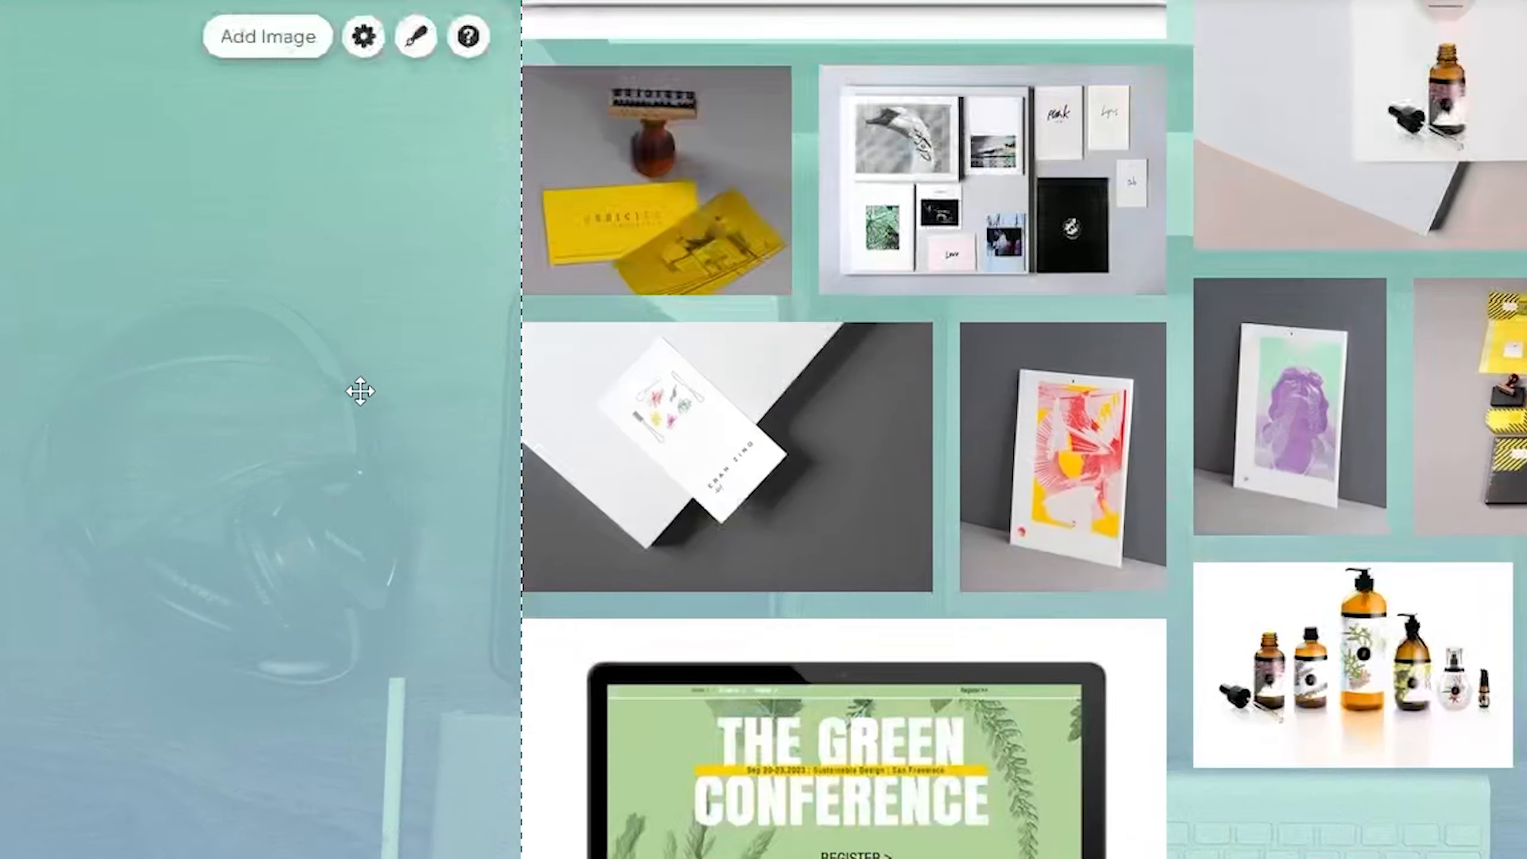
- Add a black themed button to the portfolio section and place it below the product bottles image
scroll(358, 392, "down", 10)
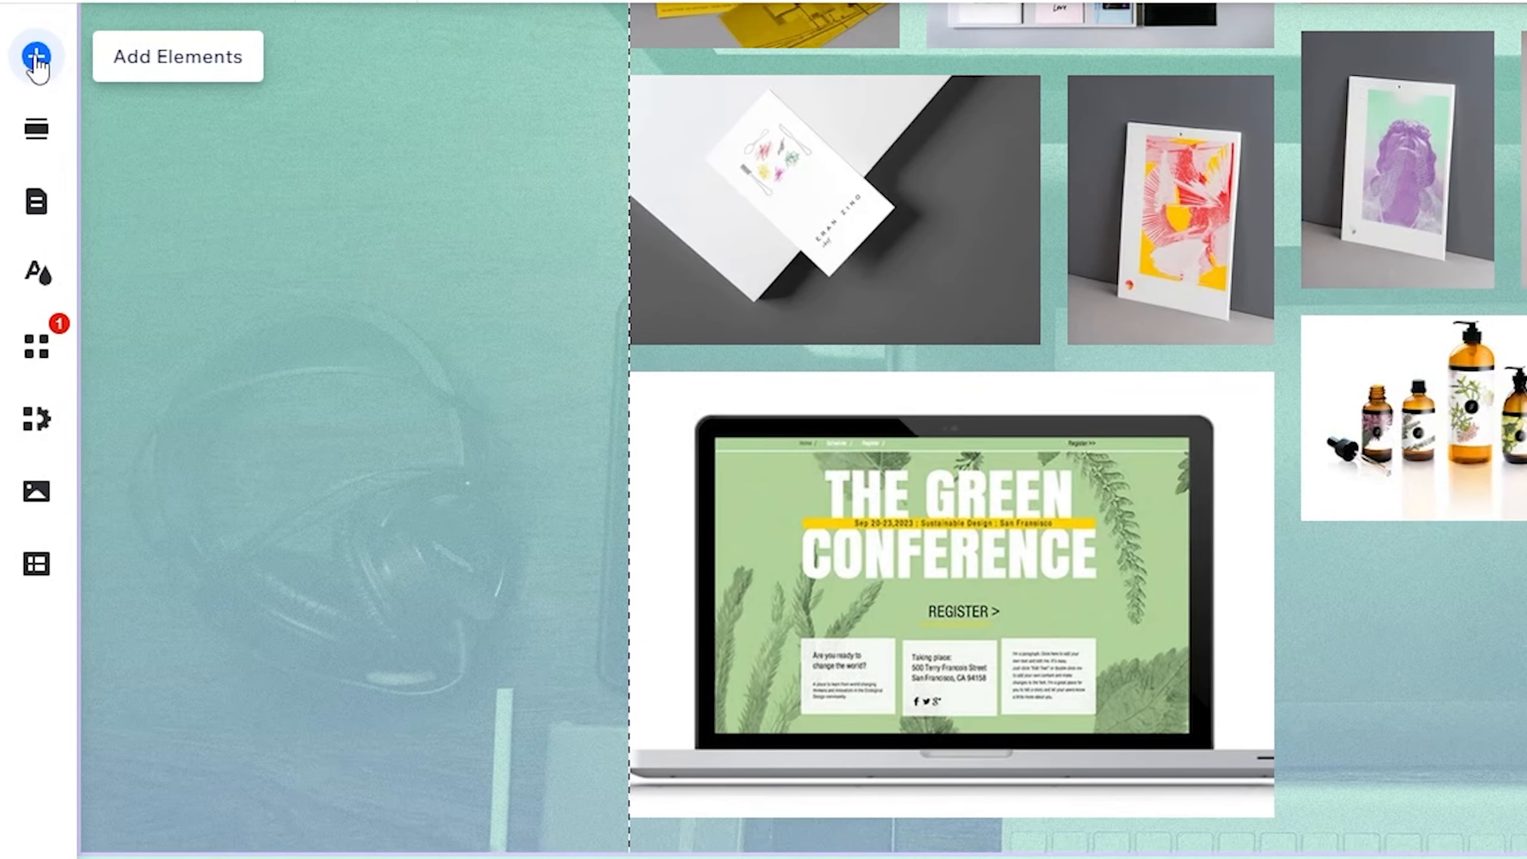
left_click(34, 68)
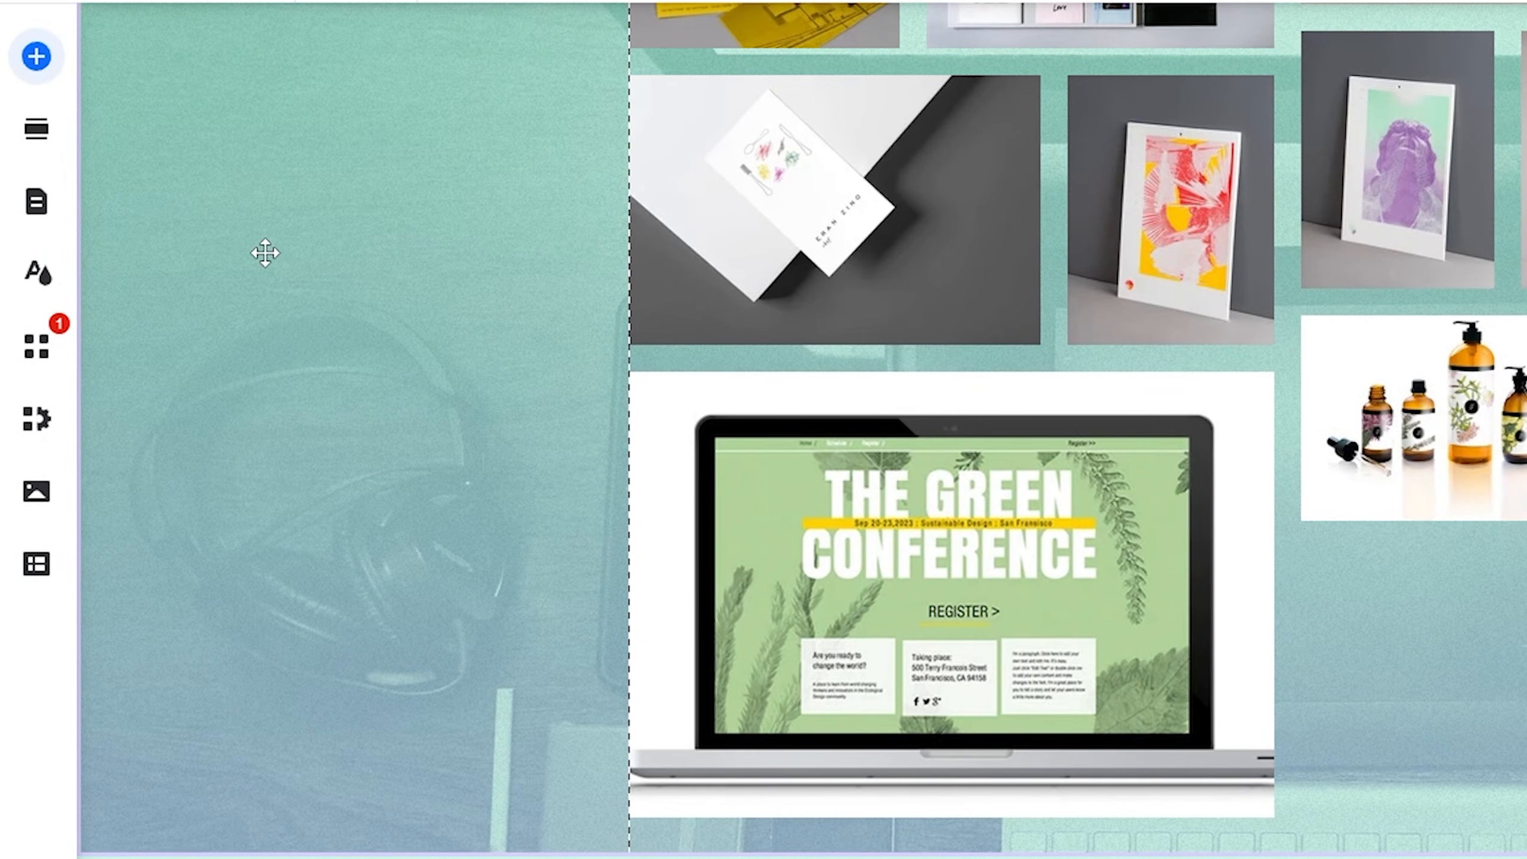
left_click(391, 244)
left_click(118, 168)
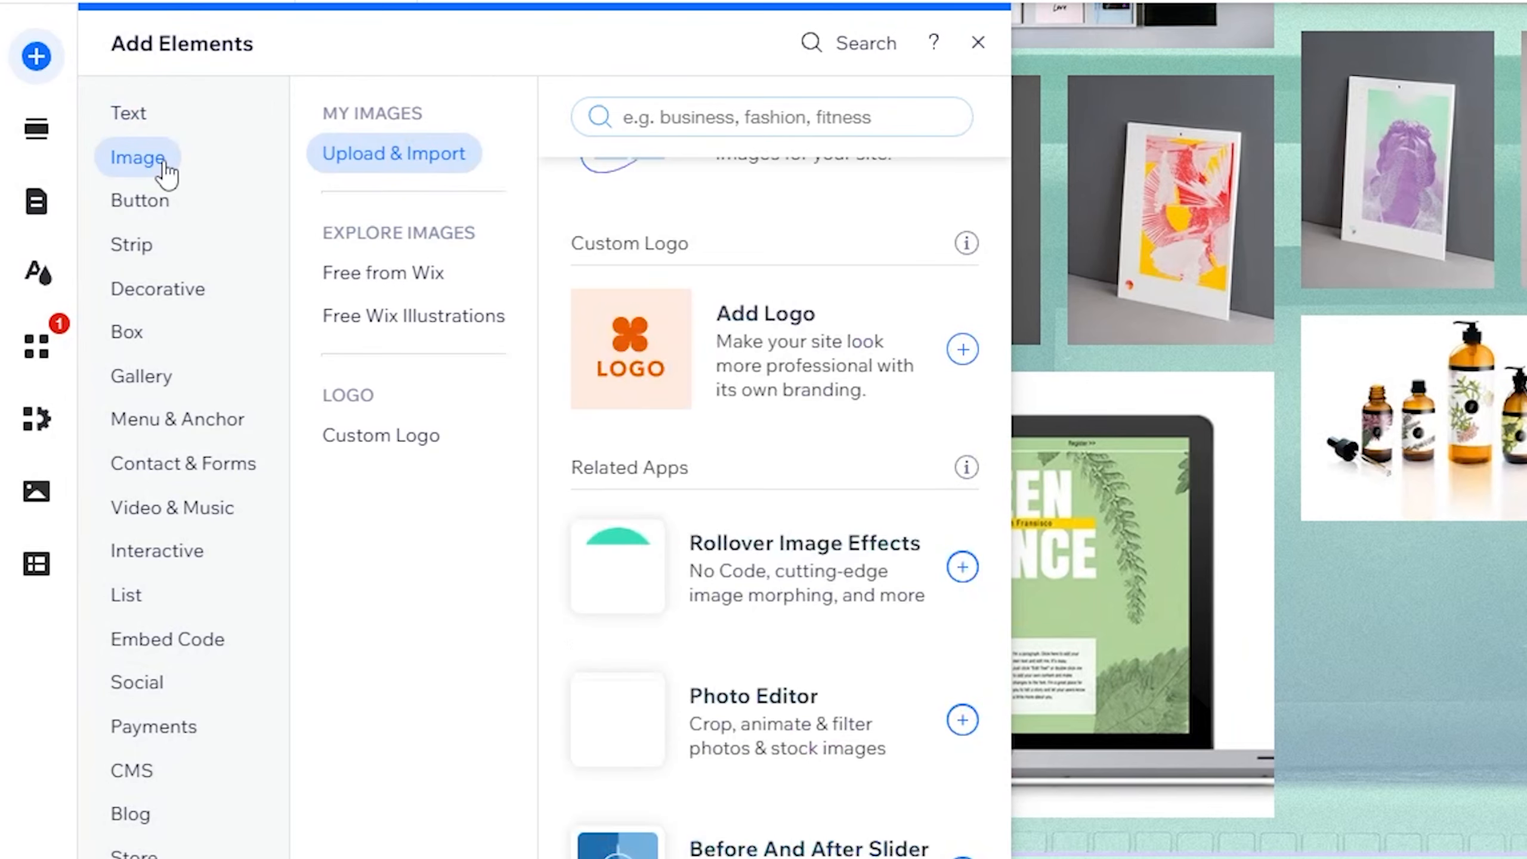
left_click(177, 208)
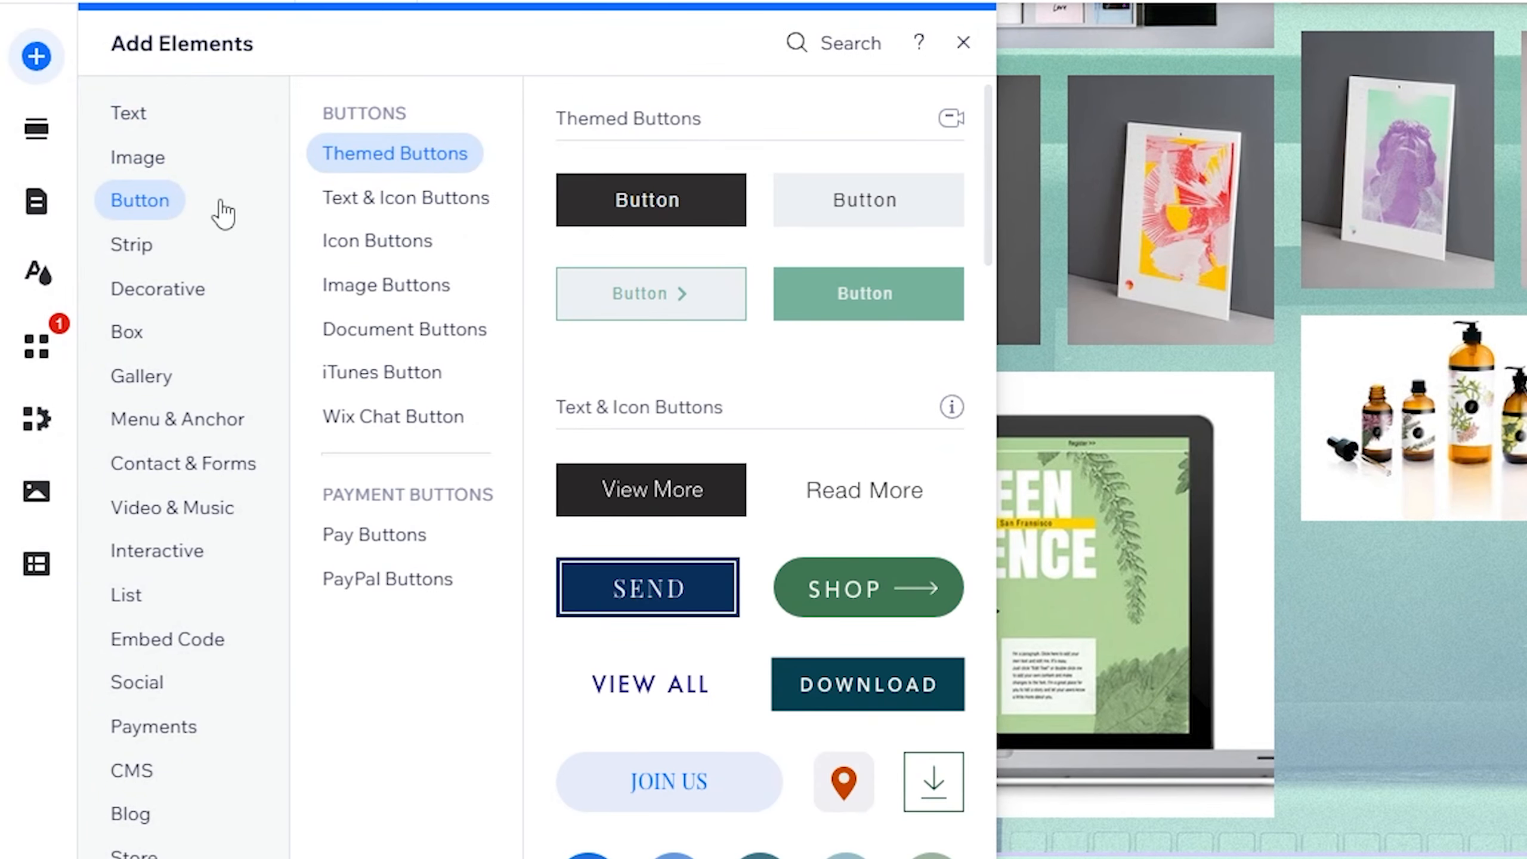
left_click_drag(700, 216, 1197, 675)
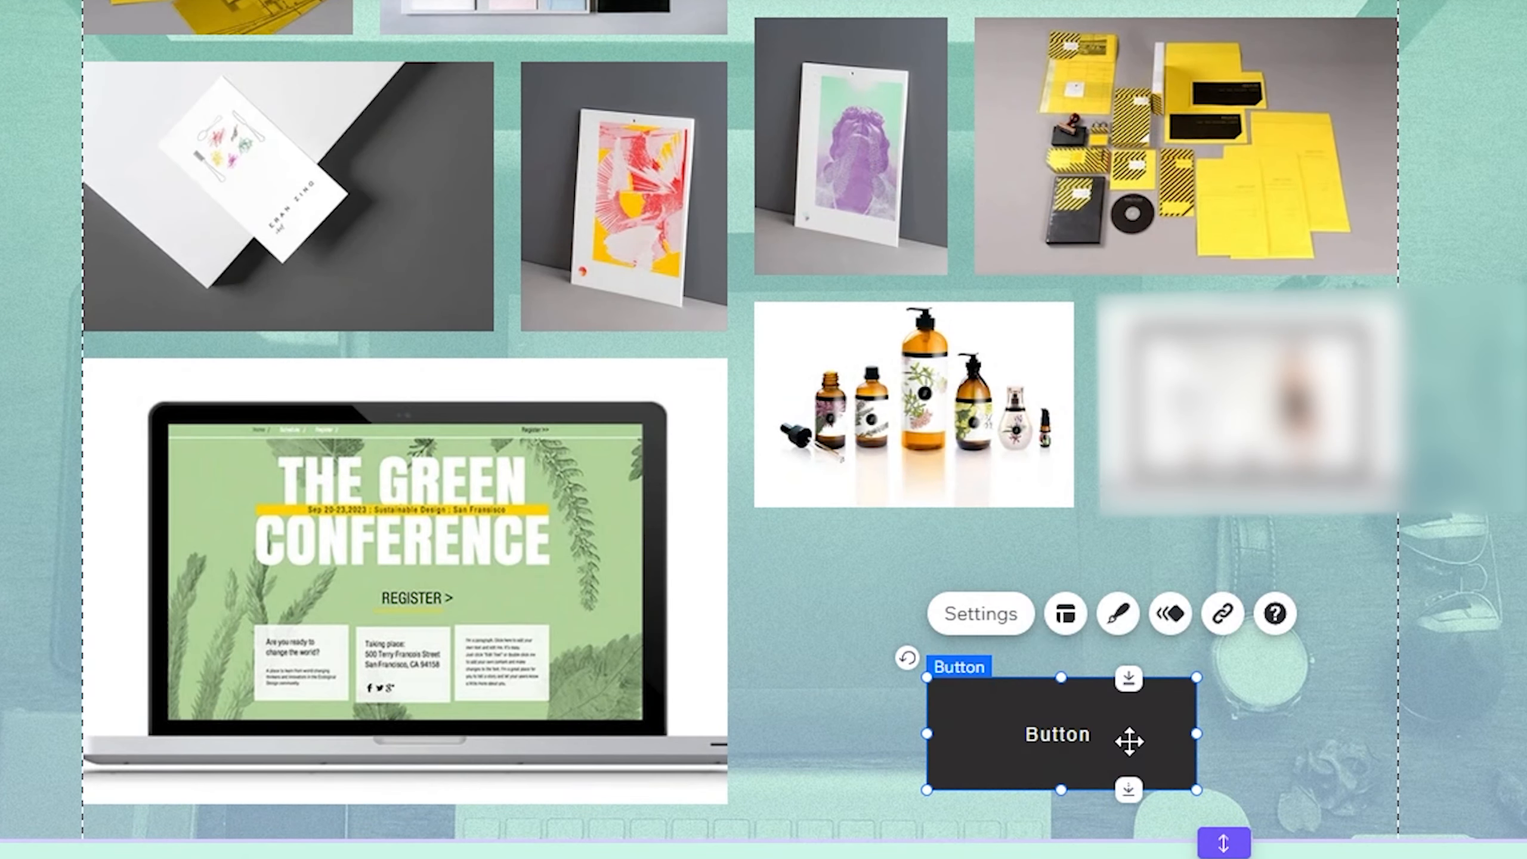
left_click_drag(1055, 744, 1085, 673)
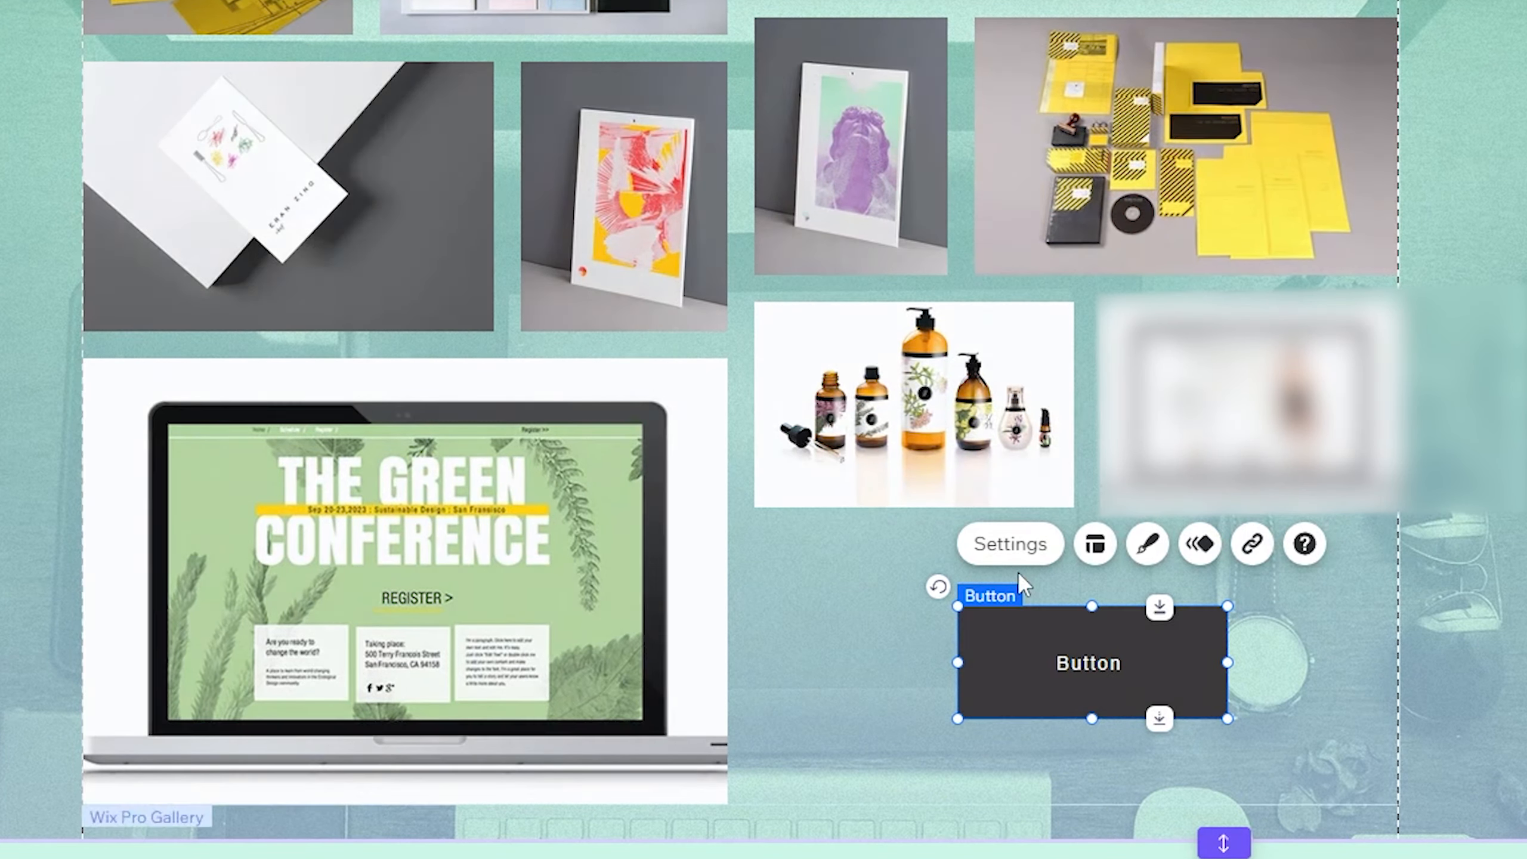
- Set the new button's text to "Click here" and make it display the icon only
left_click(1010, 544)
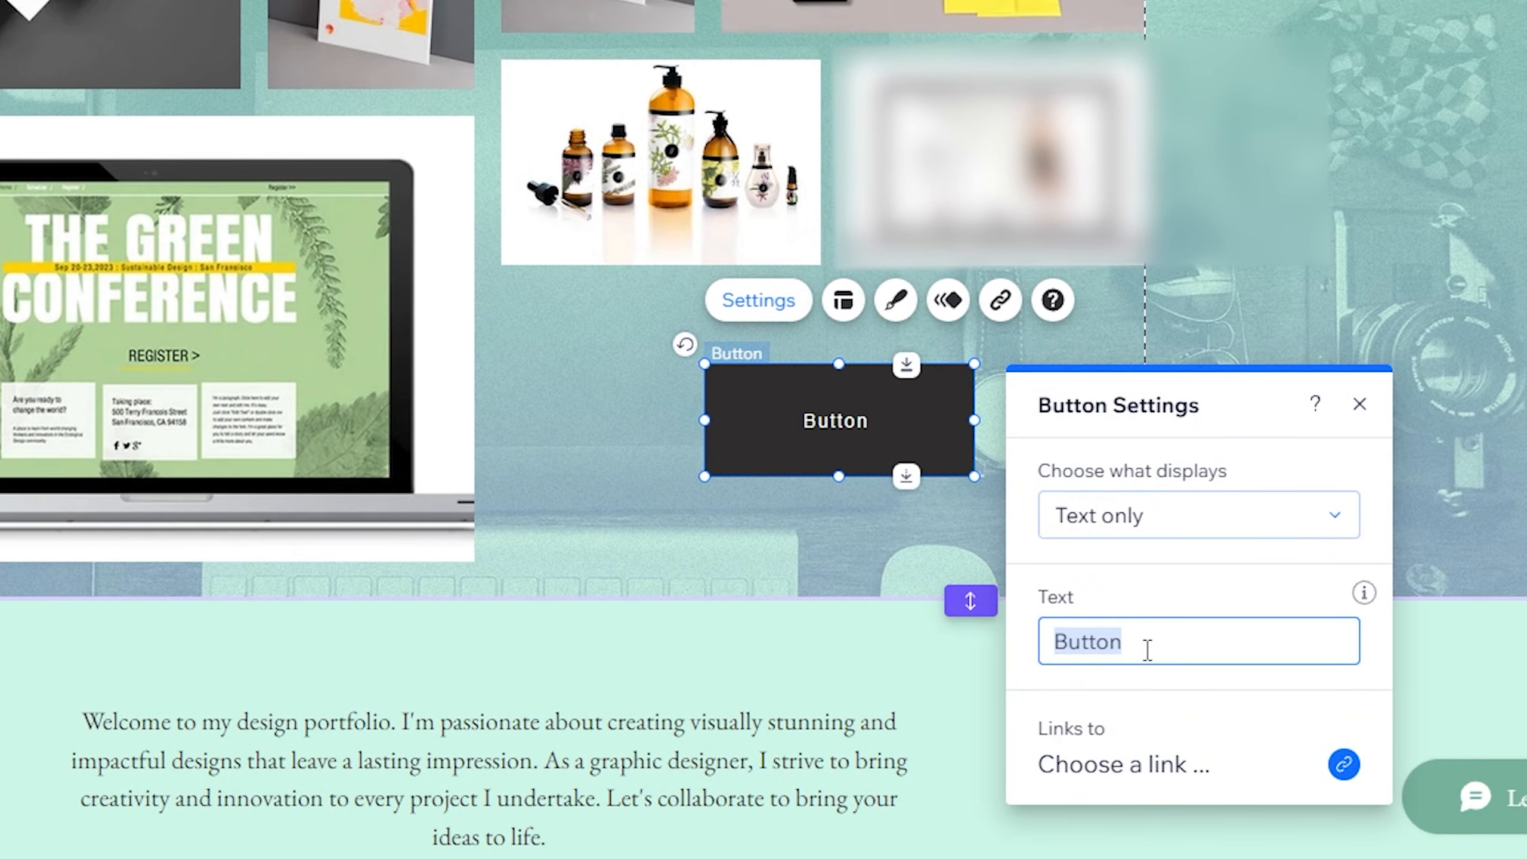
type("Cli")
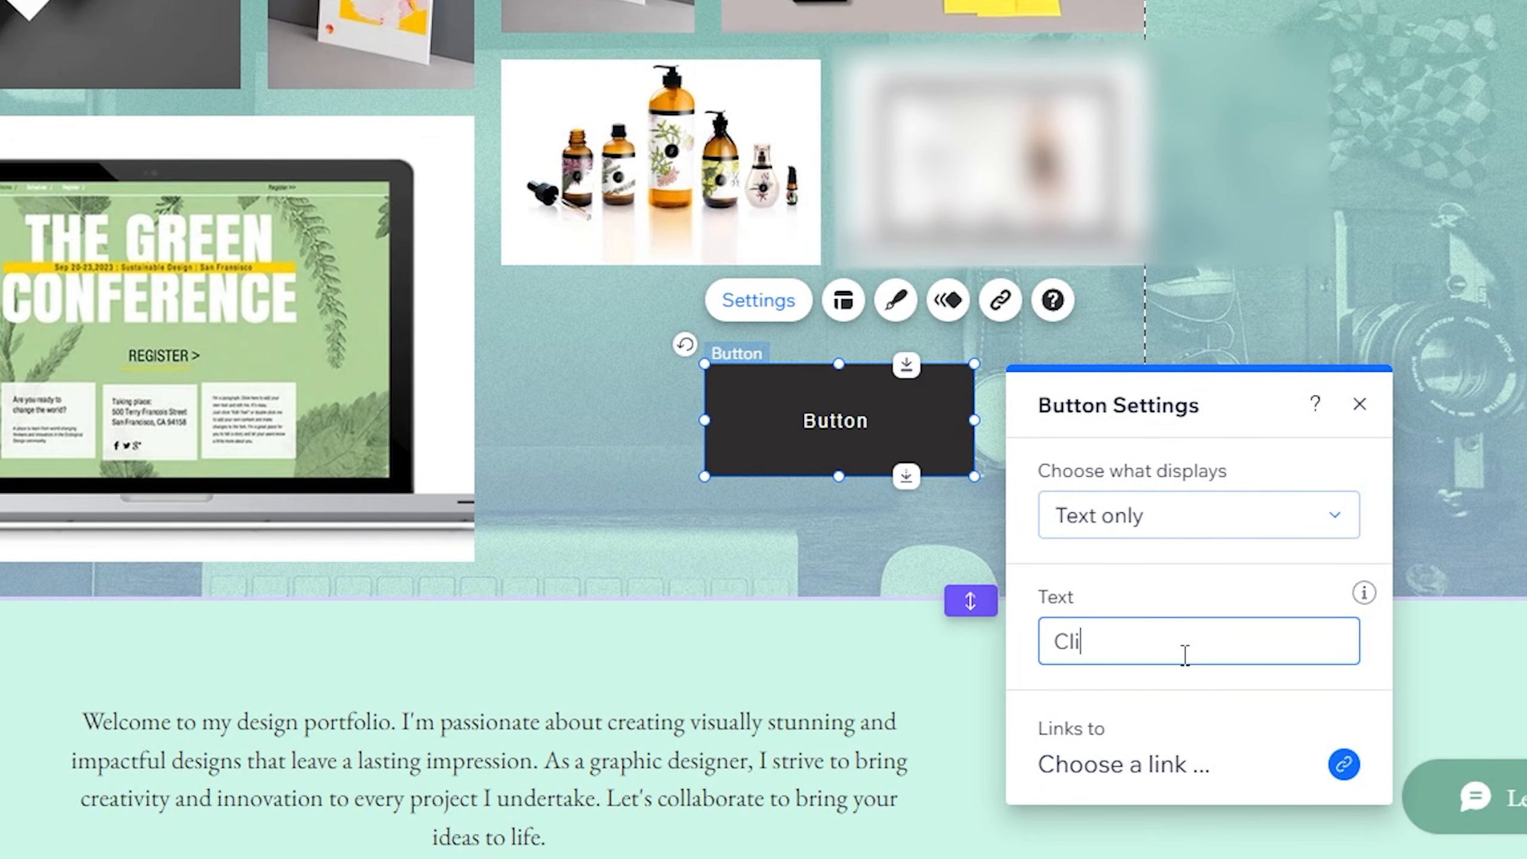
type("ck here")
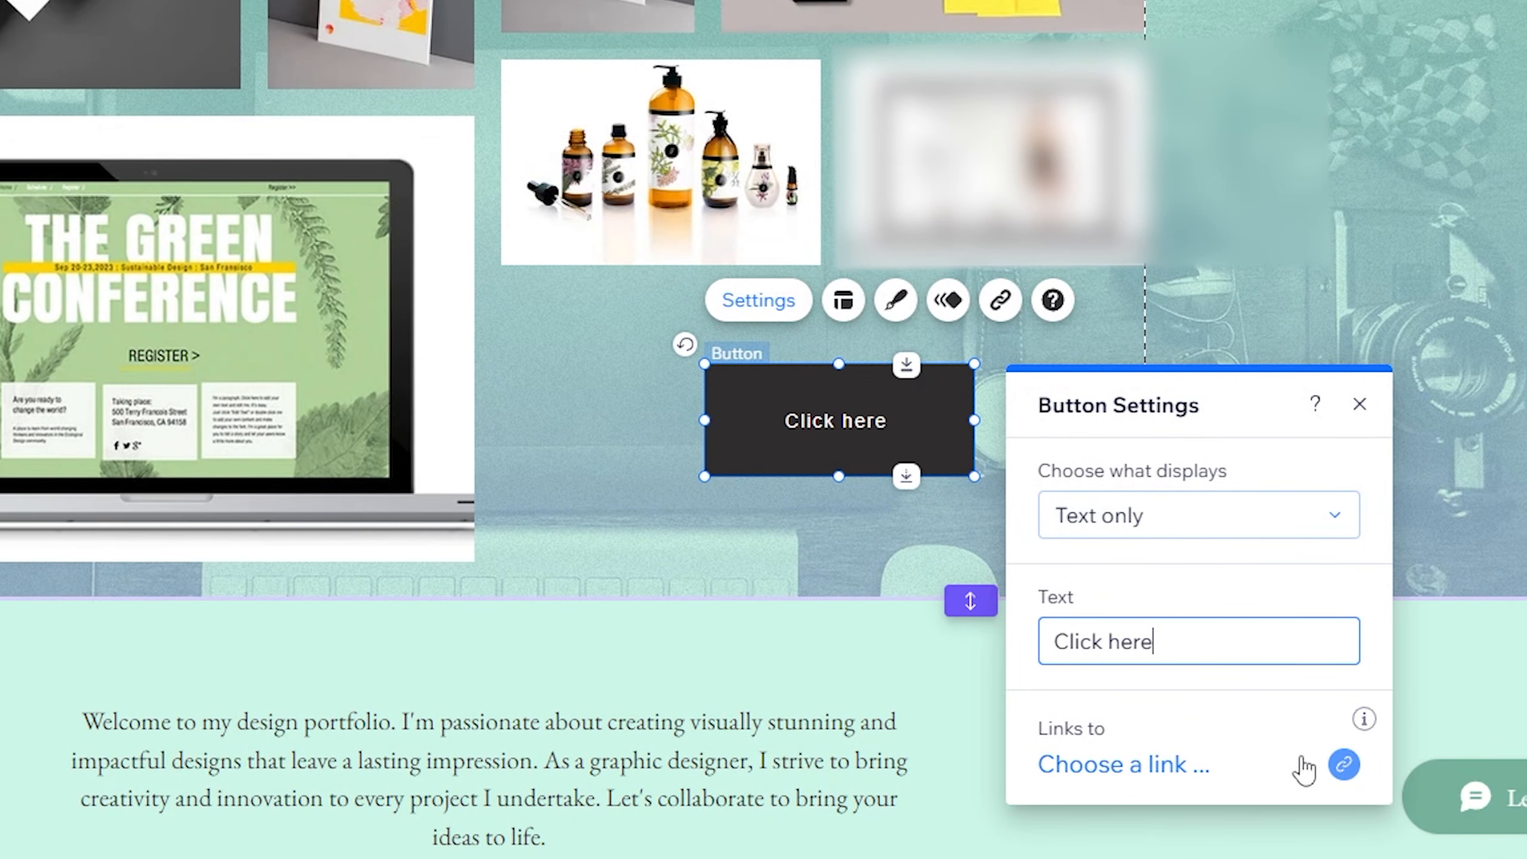
left_click(1153, 512)
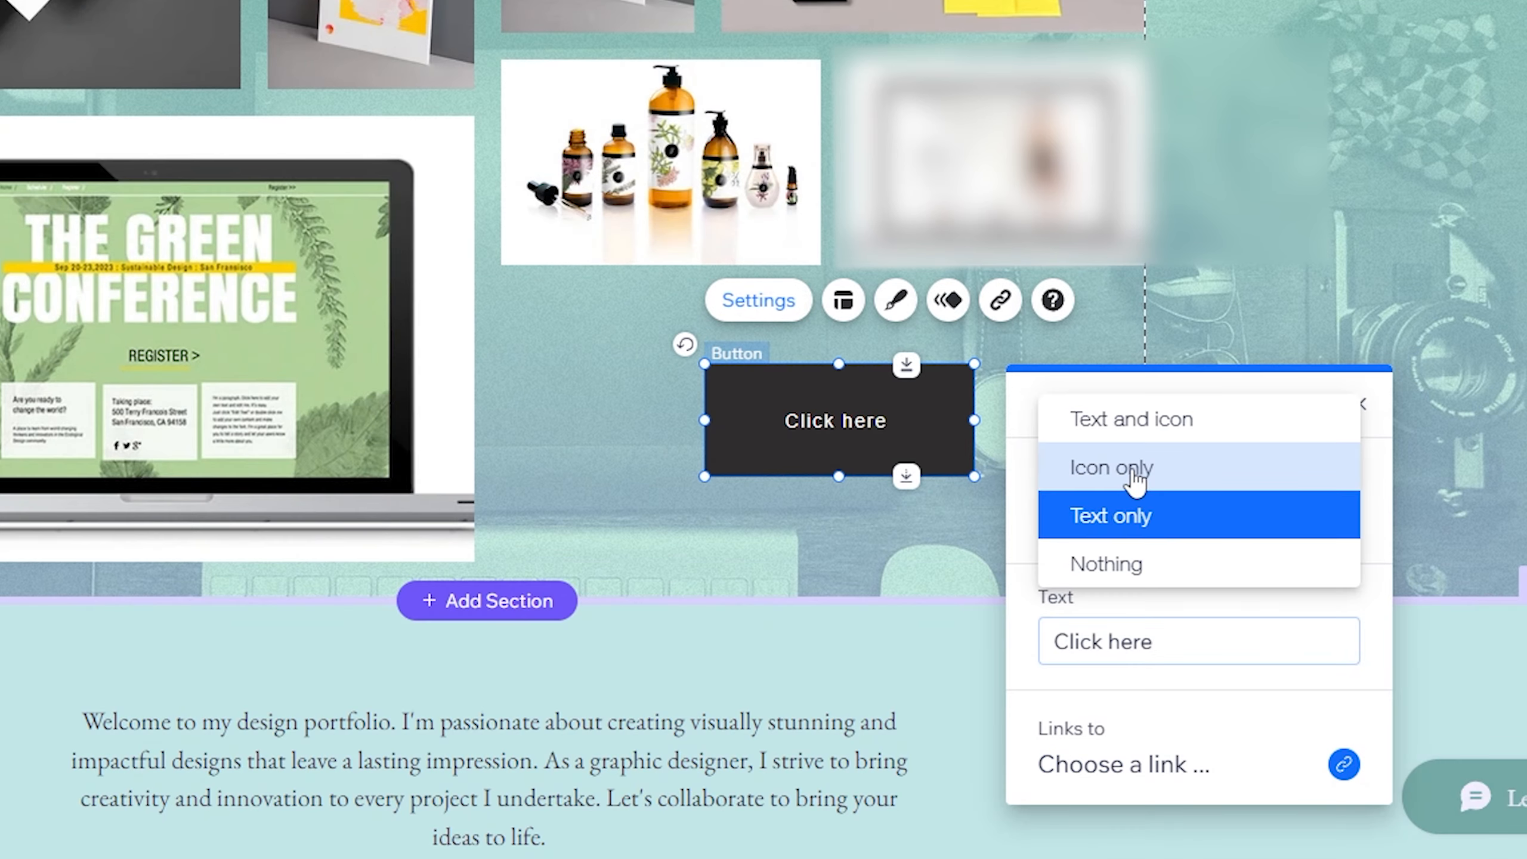
left_click(1135, 475)
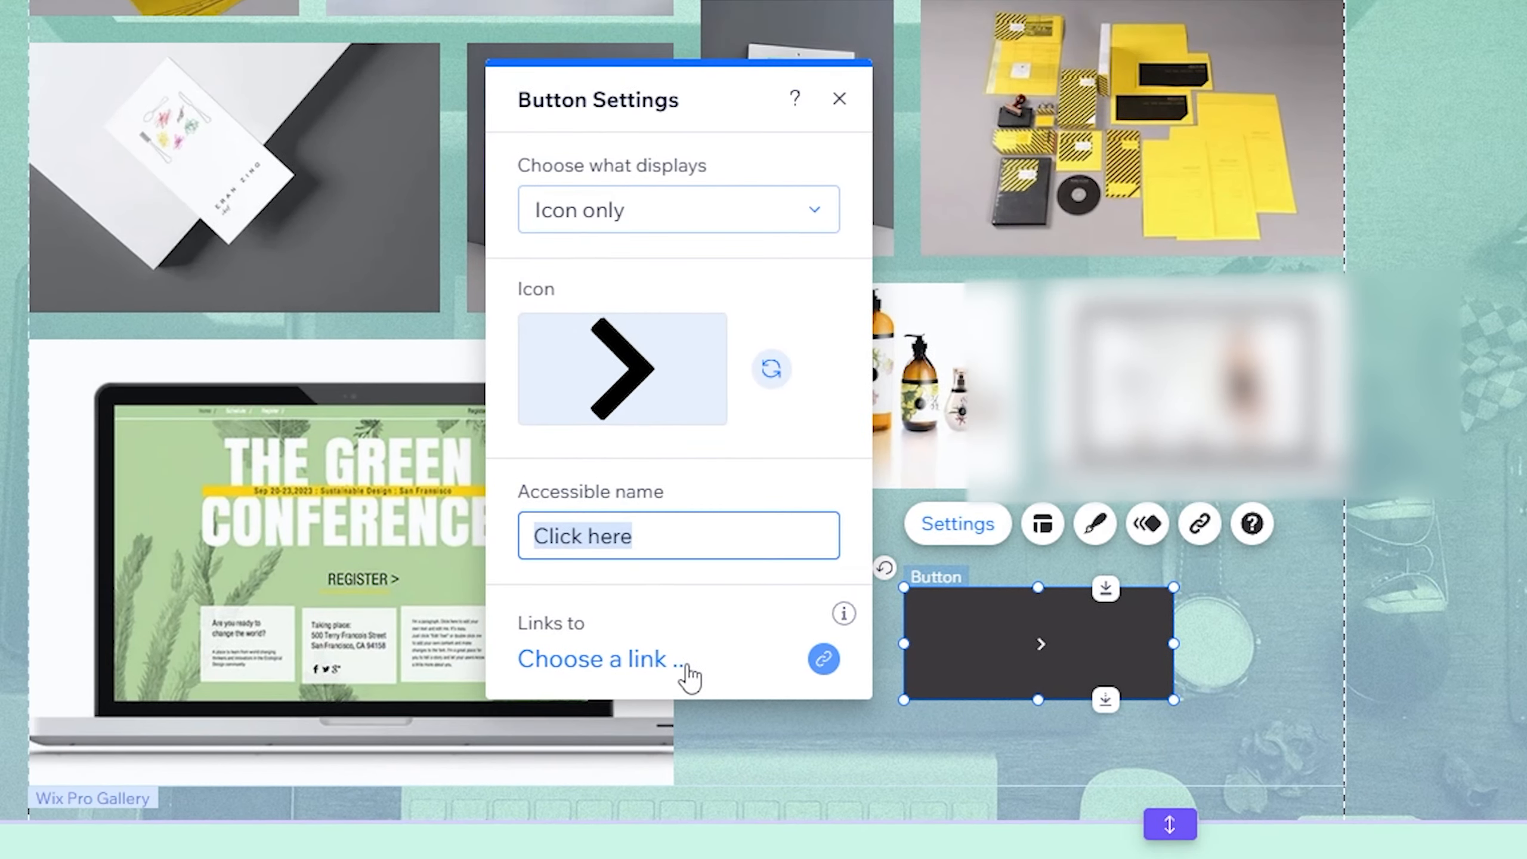
- Look through the button's link options, such as web address and phone number, and close them without setting a link
left_click(688, 668)
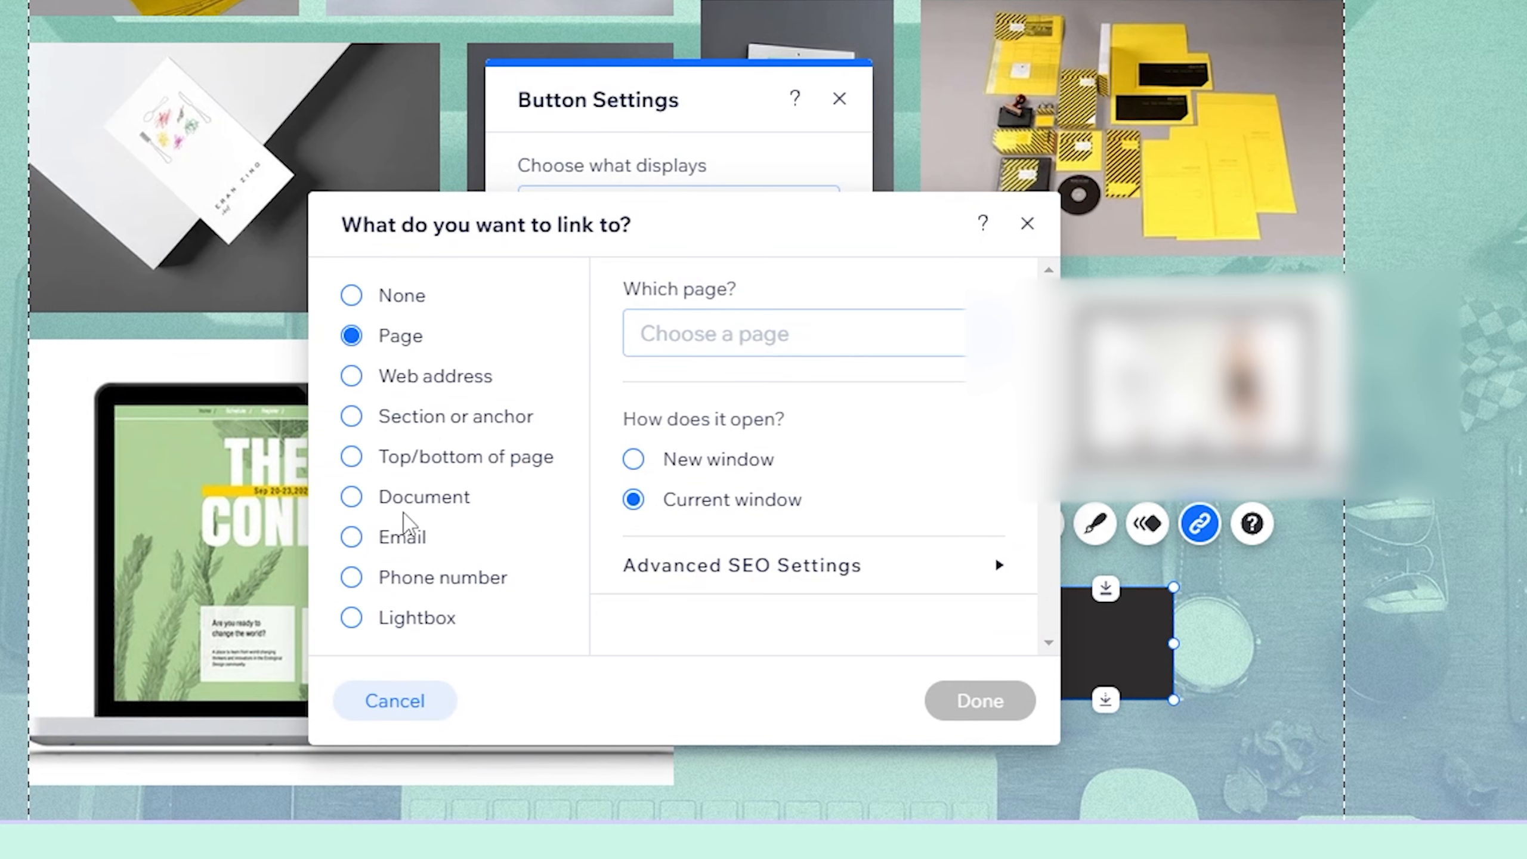
left_click(403, 529)
left_click(406, 391)
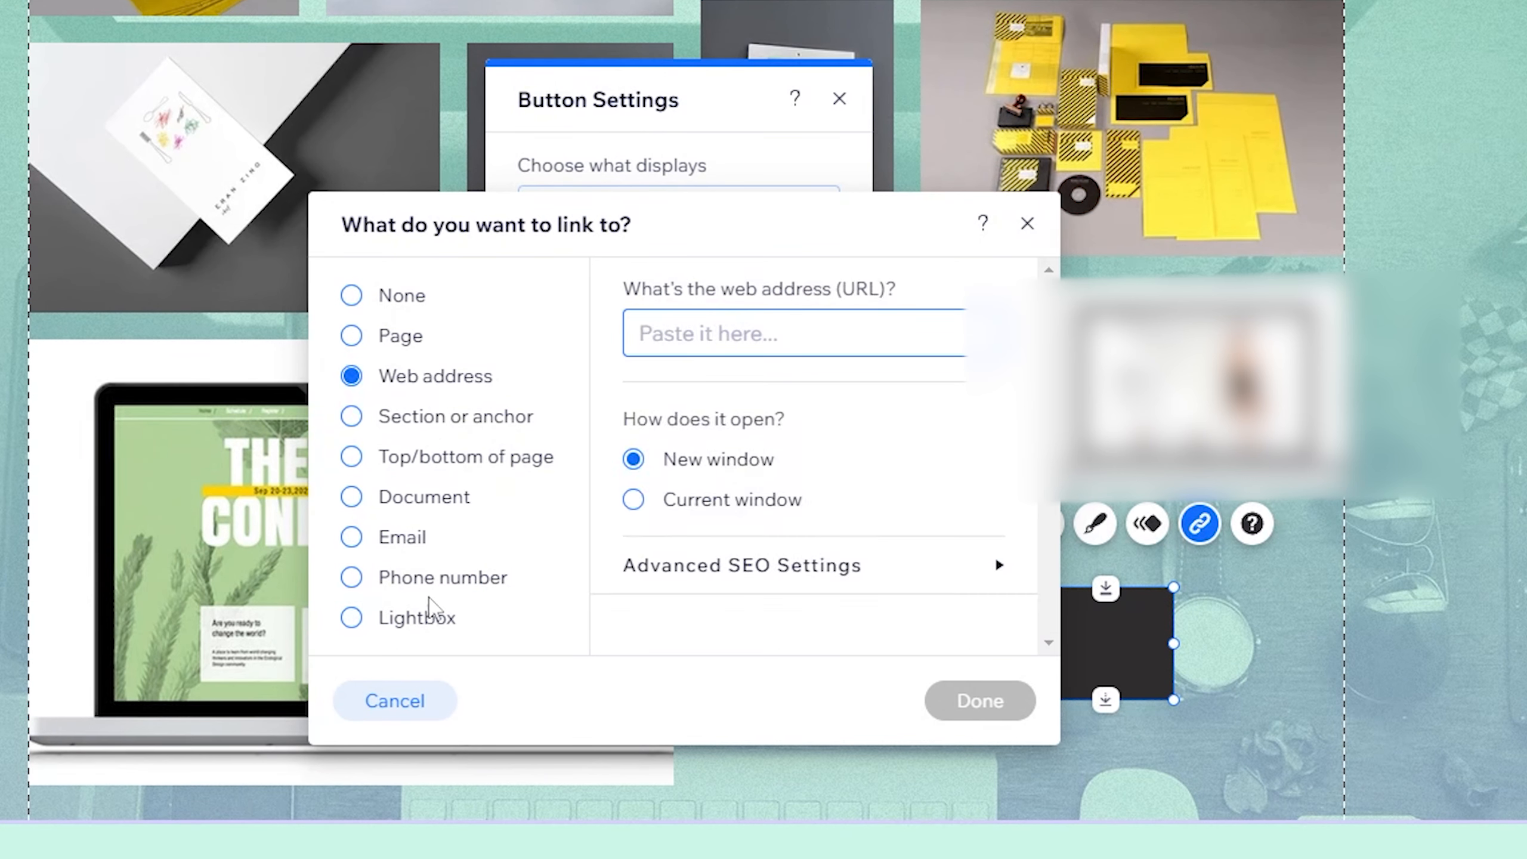
left_click(433, 579)
left_click(1028, 224)
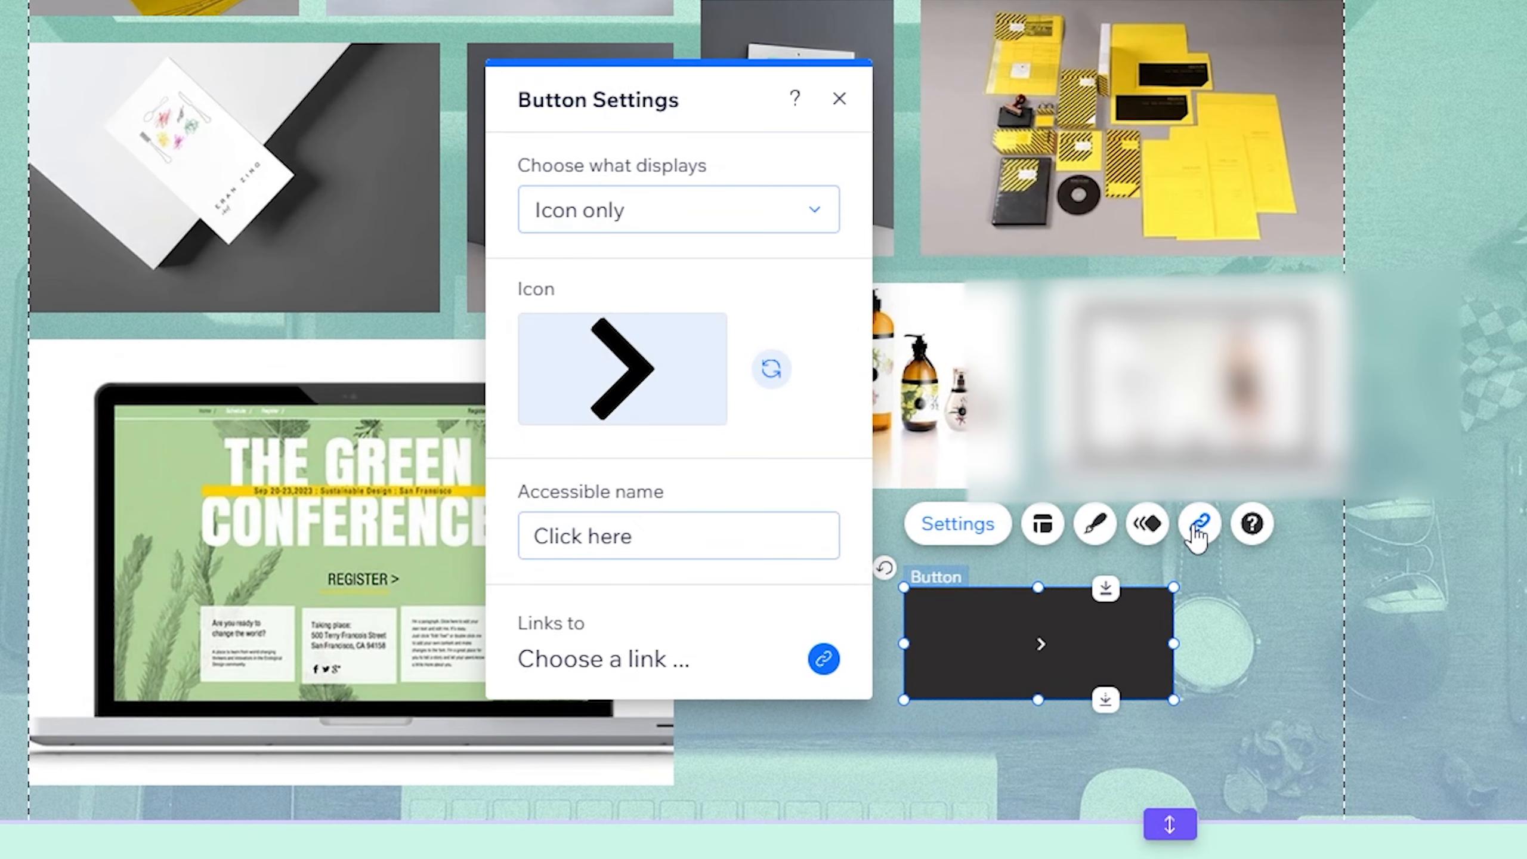
- Look at the entrance and loop animations available for the button and close them without applying one
left_click(1147, 523)
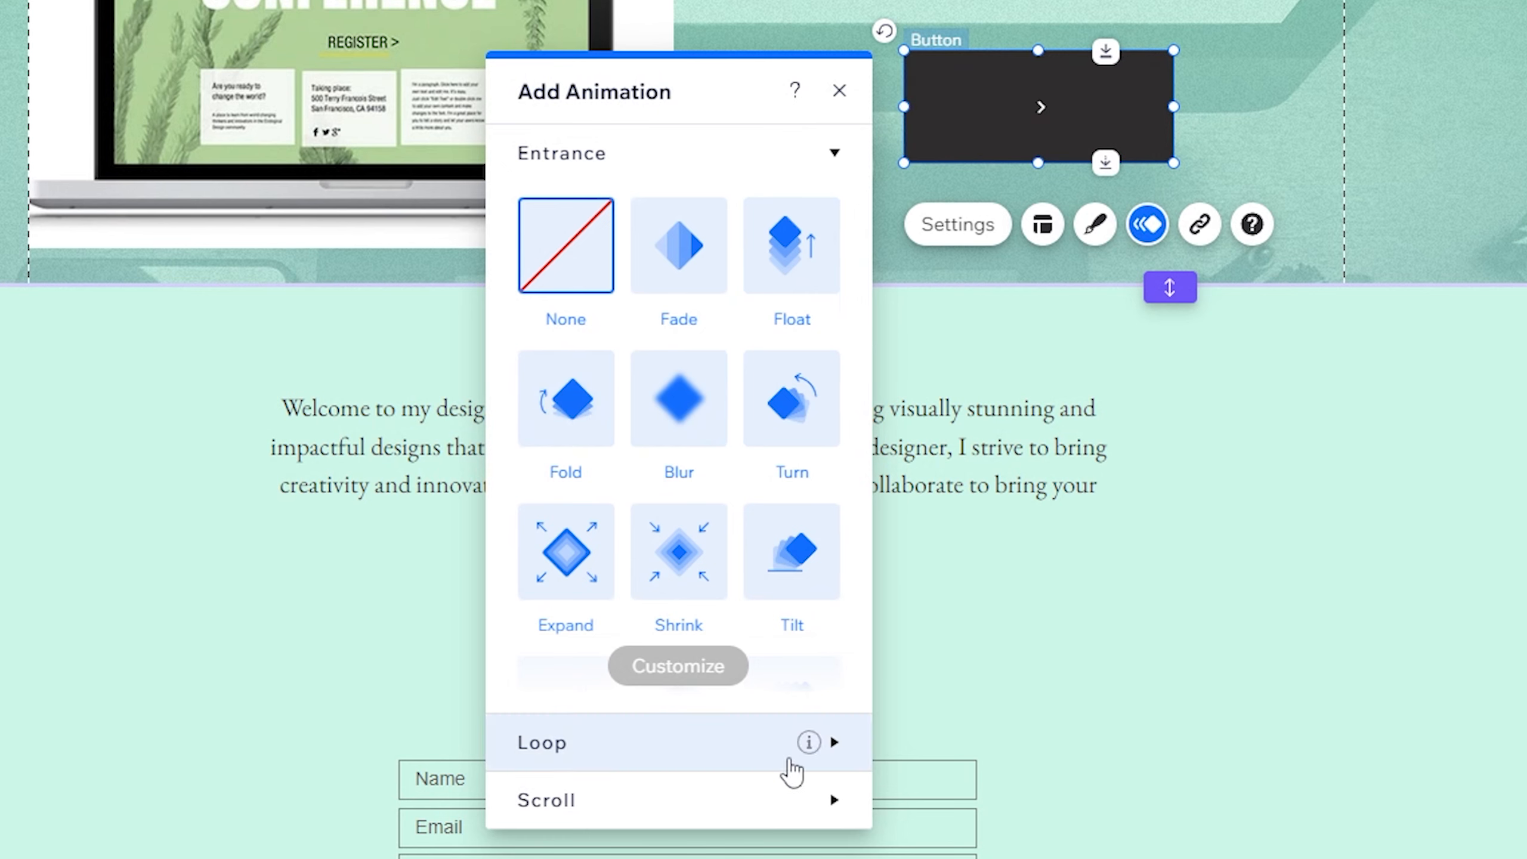
left_click(782, 746)
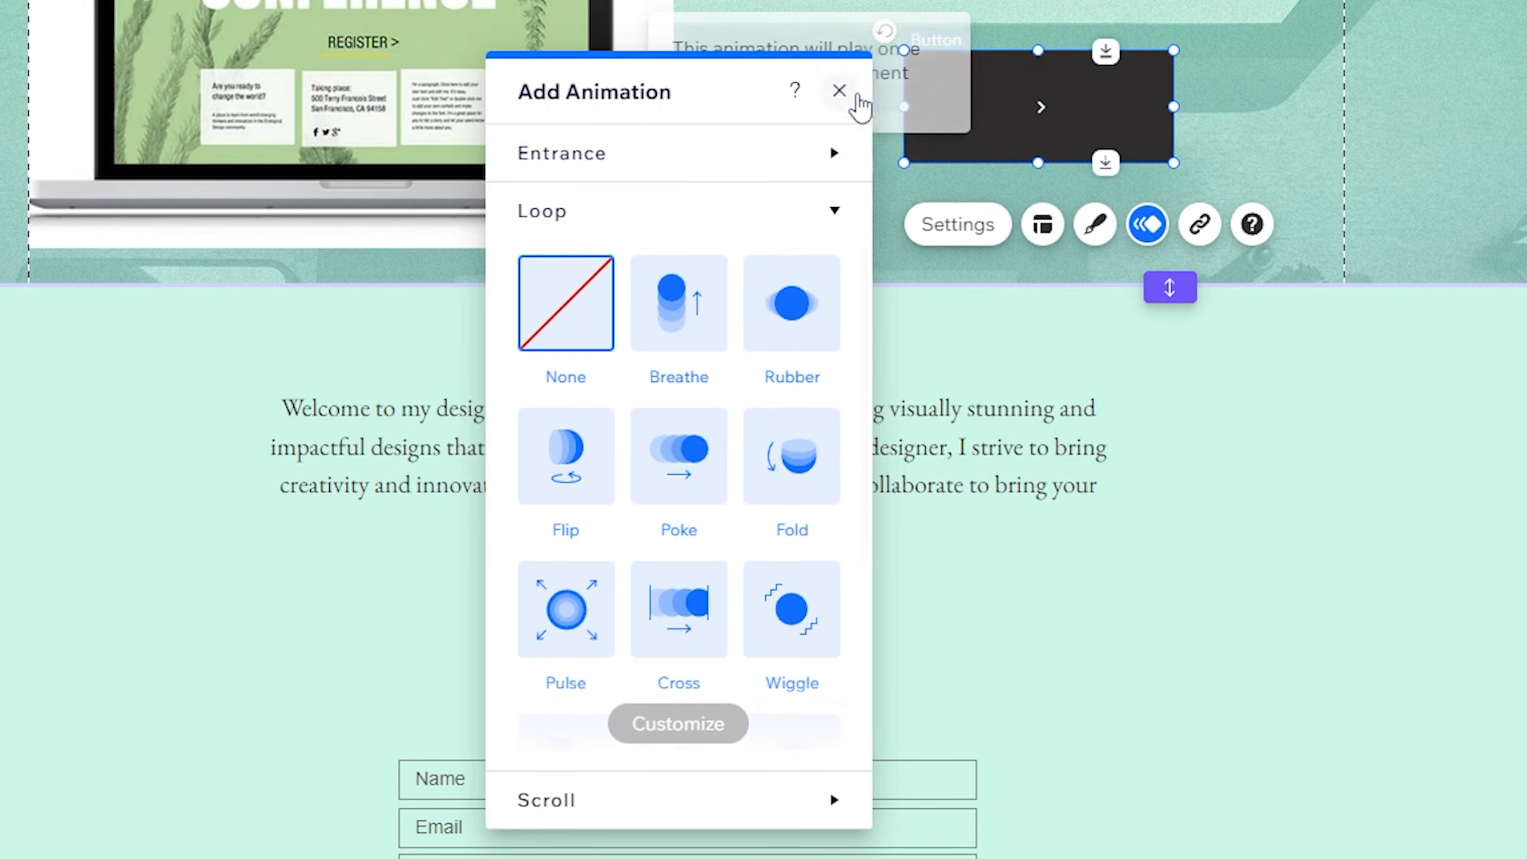
left_click(839, 90)
- Add a Bold Title text element in the empty area beside the welcome paragraph and review its text settings, including effects and vertical text
left_click(42, 34)
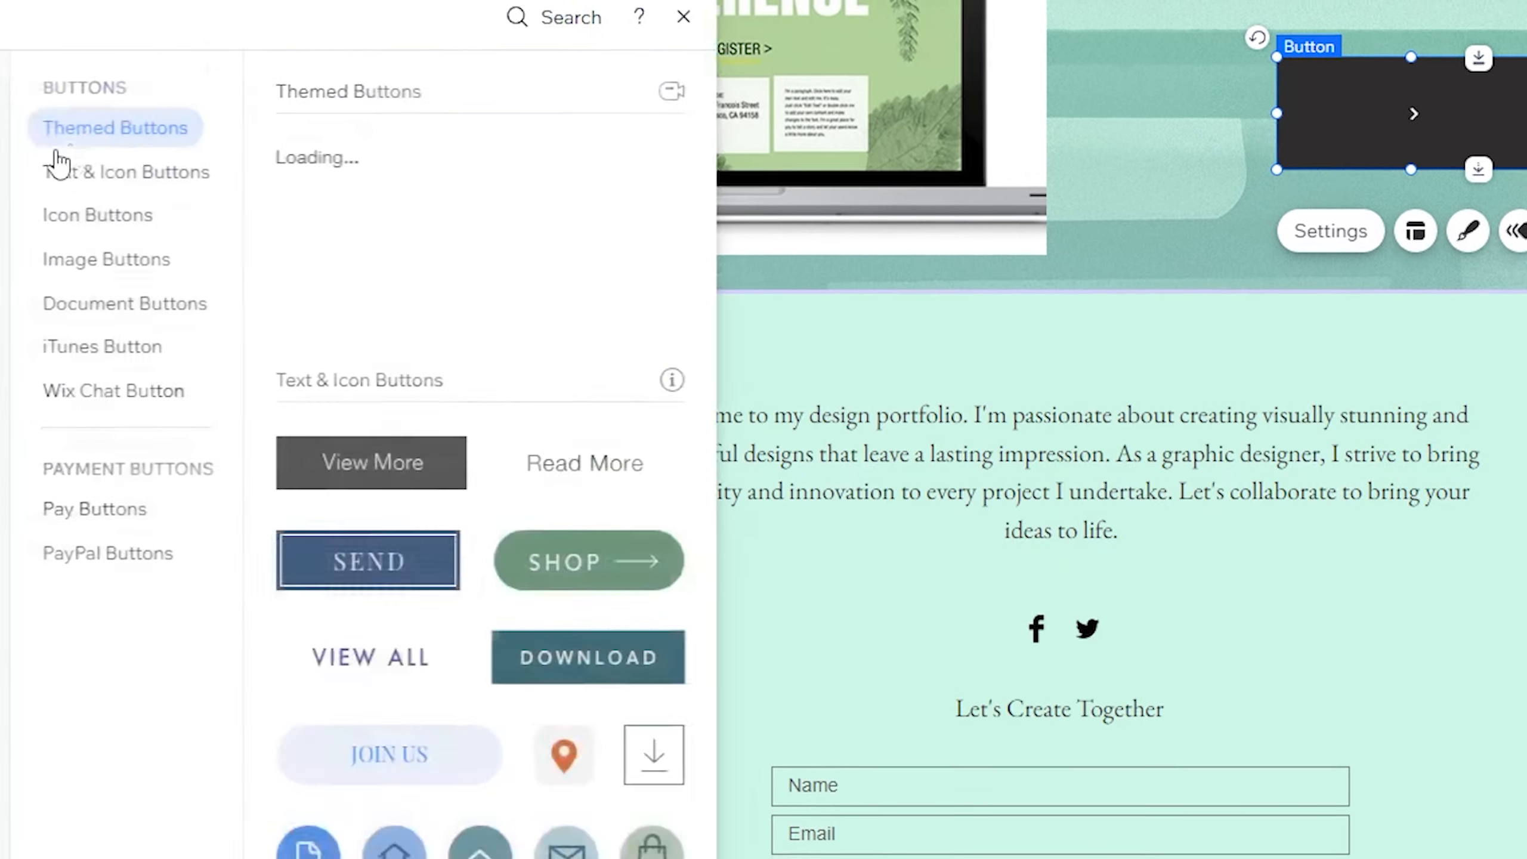
left_click(210, 442)
left_click(145, 319)
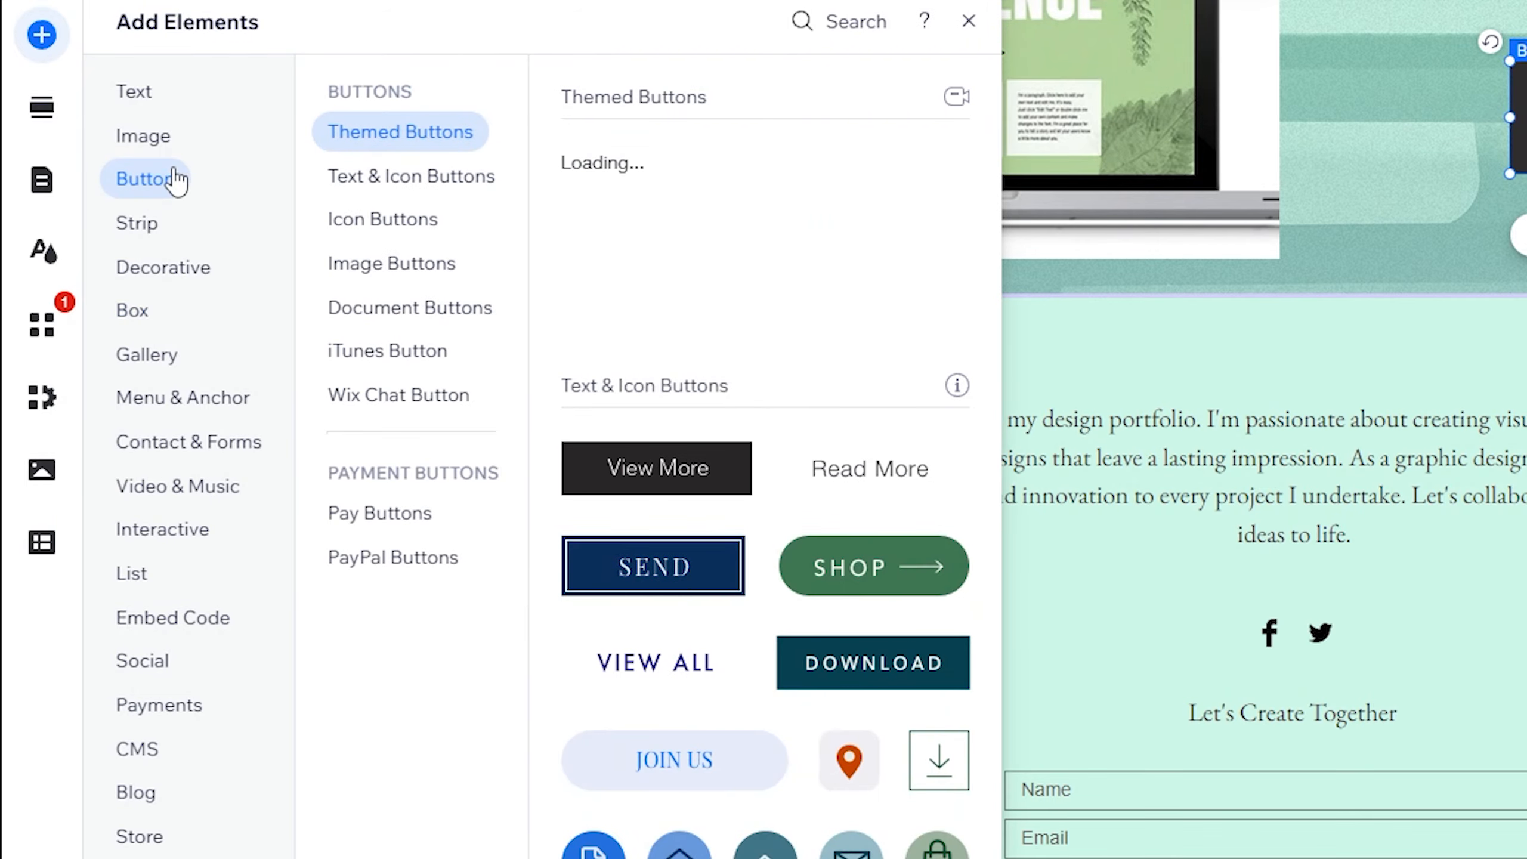
left_click(150, 96)
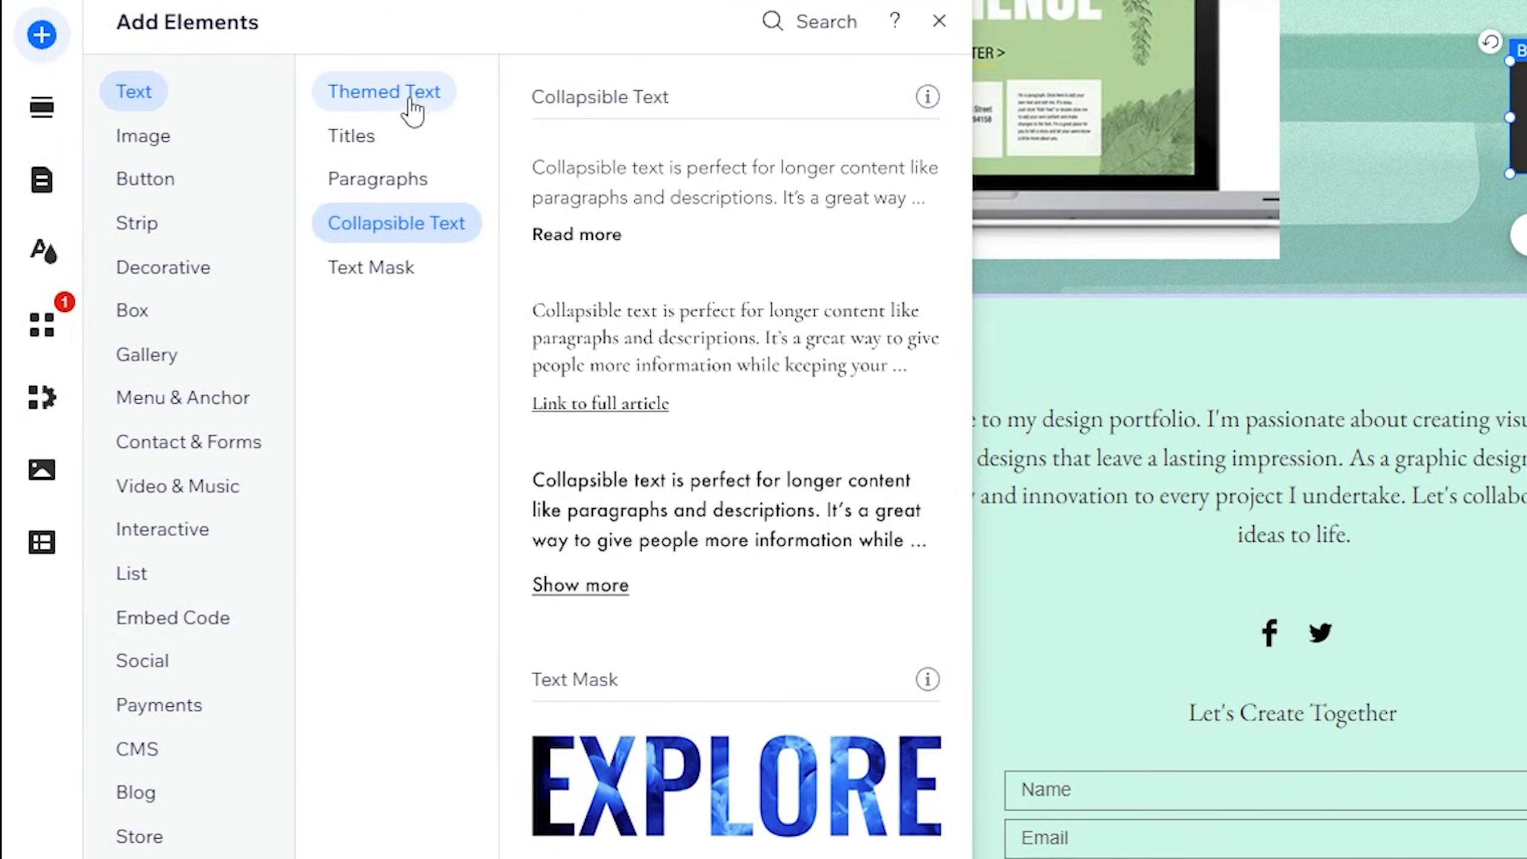
left_click(385, 180)
left_click(355, 141)
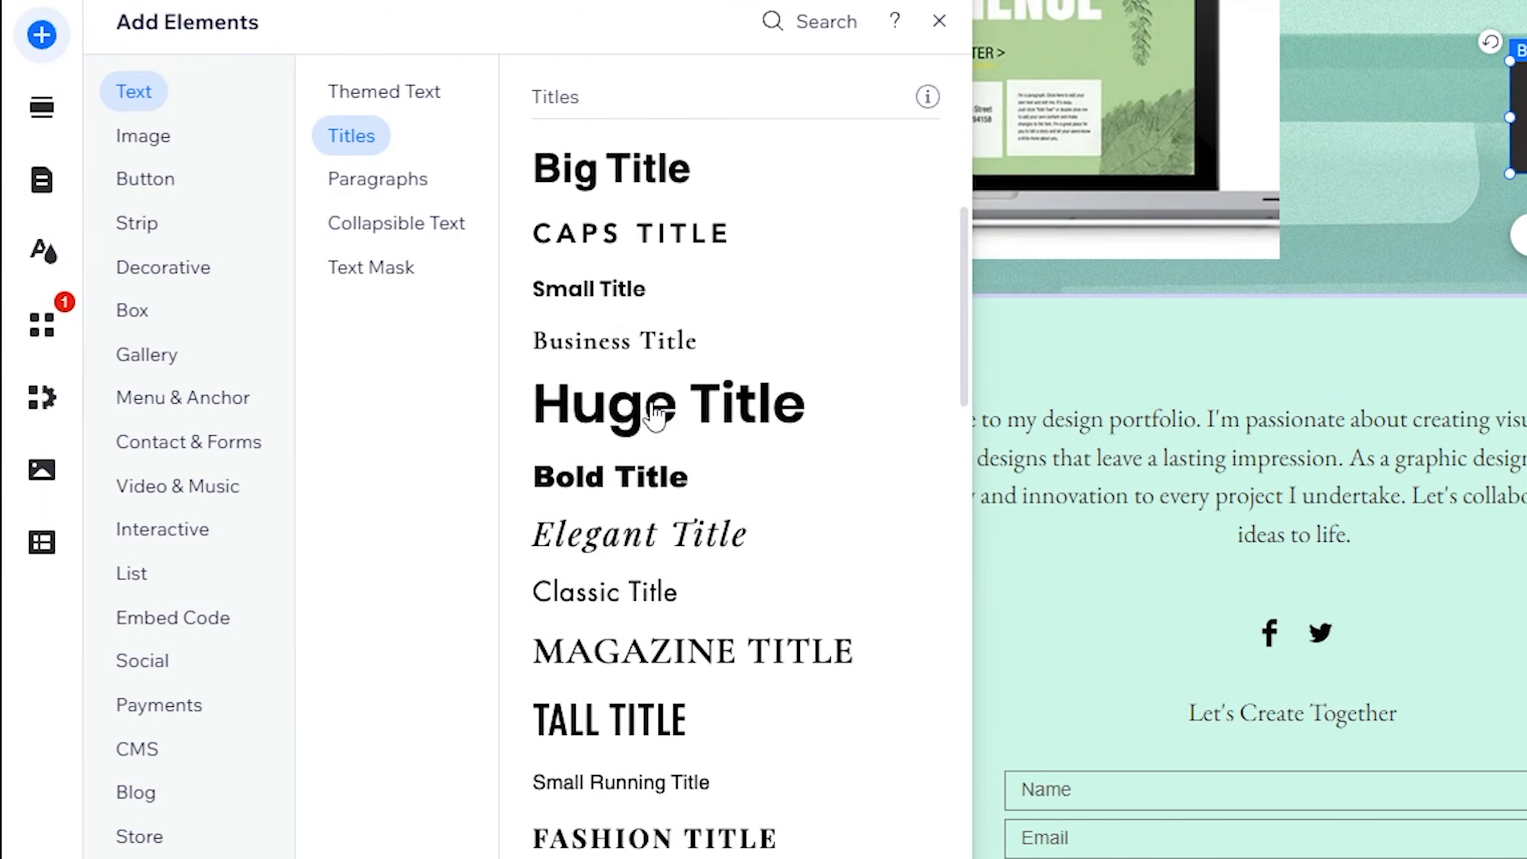
left_click(670, 490)
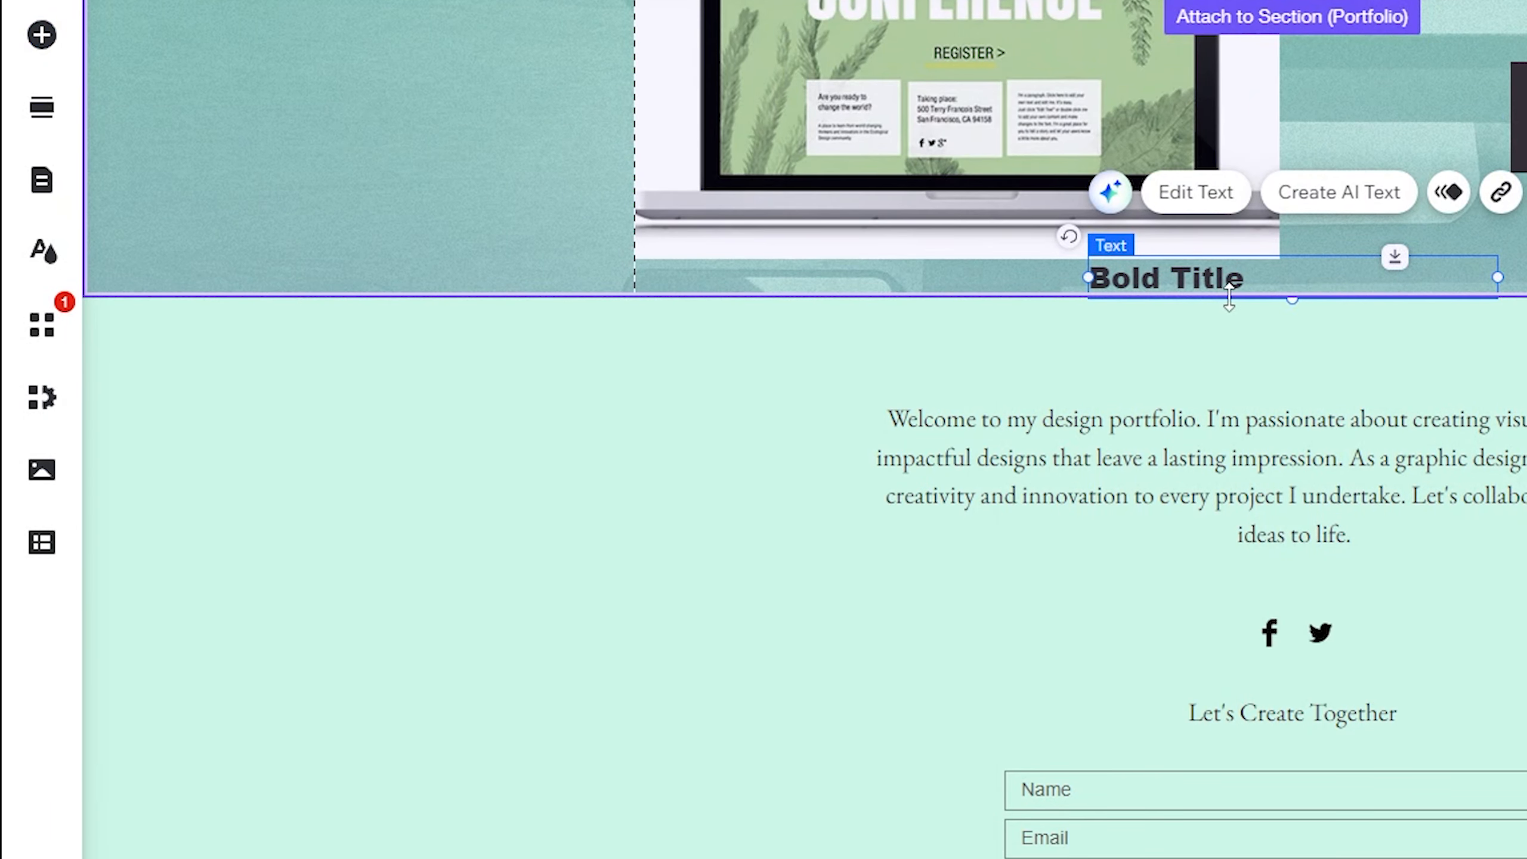
left_click_drag(1232, 278, 373, 634)
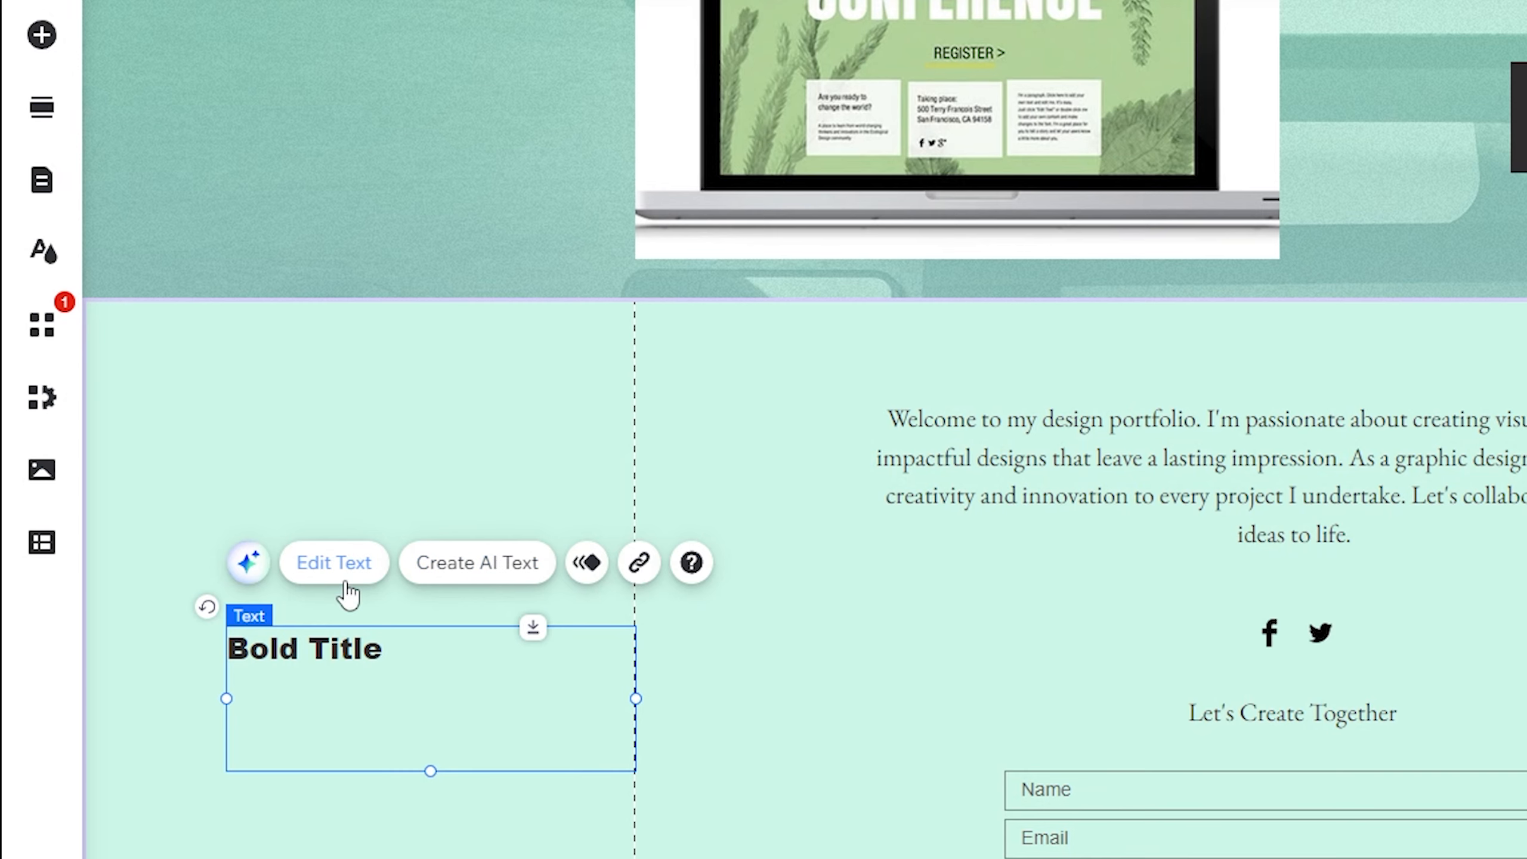
double_click(325, 659)
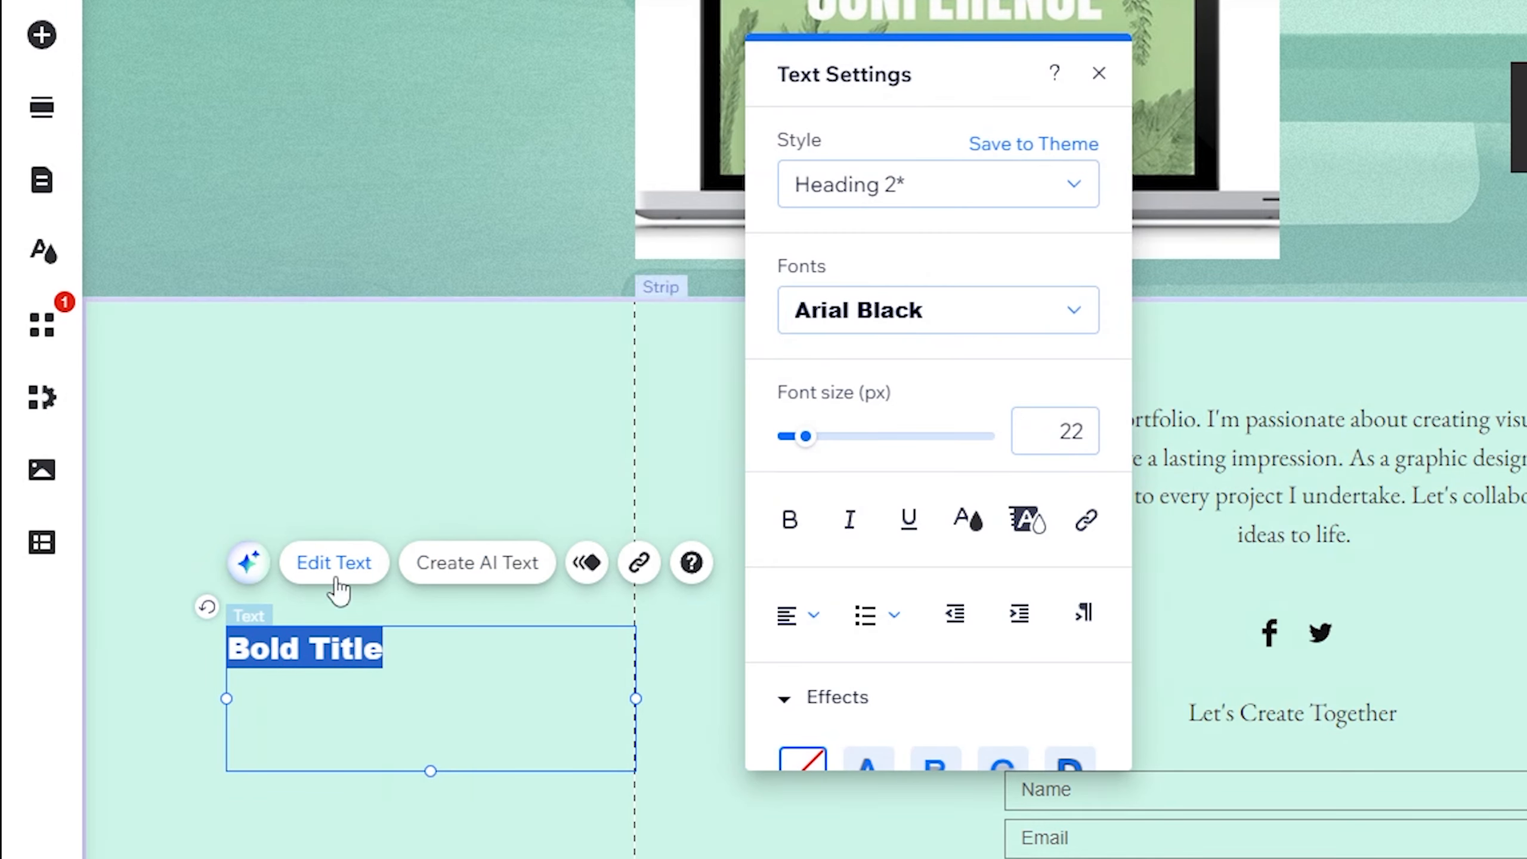
scroll(879, 468, "down", 5)
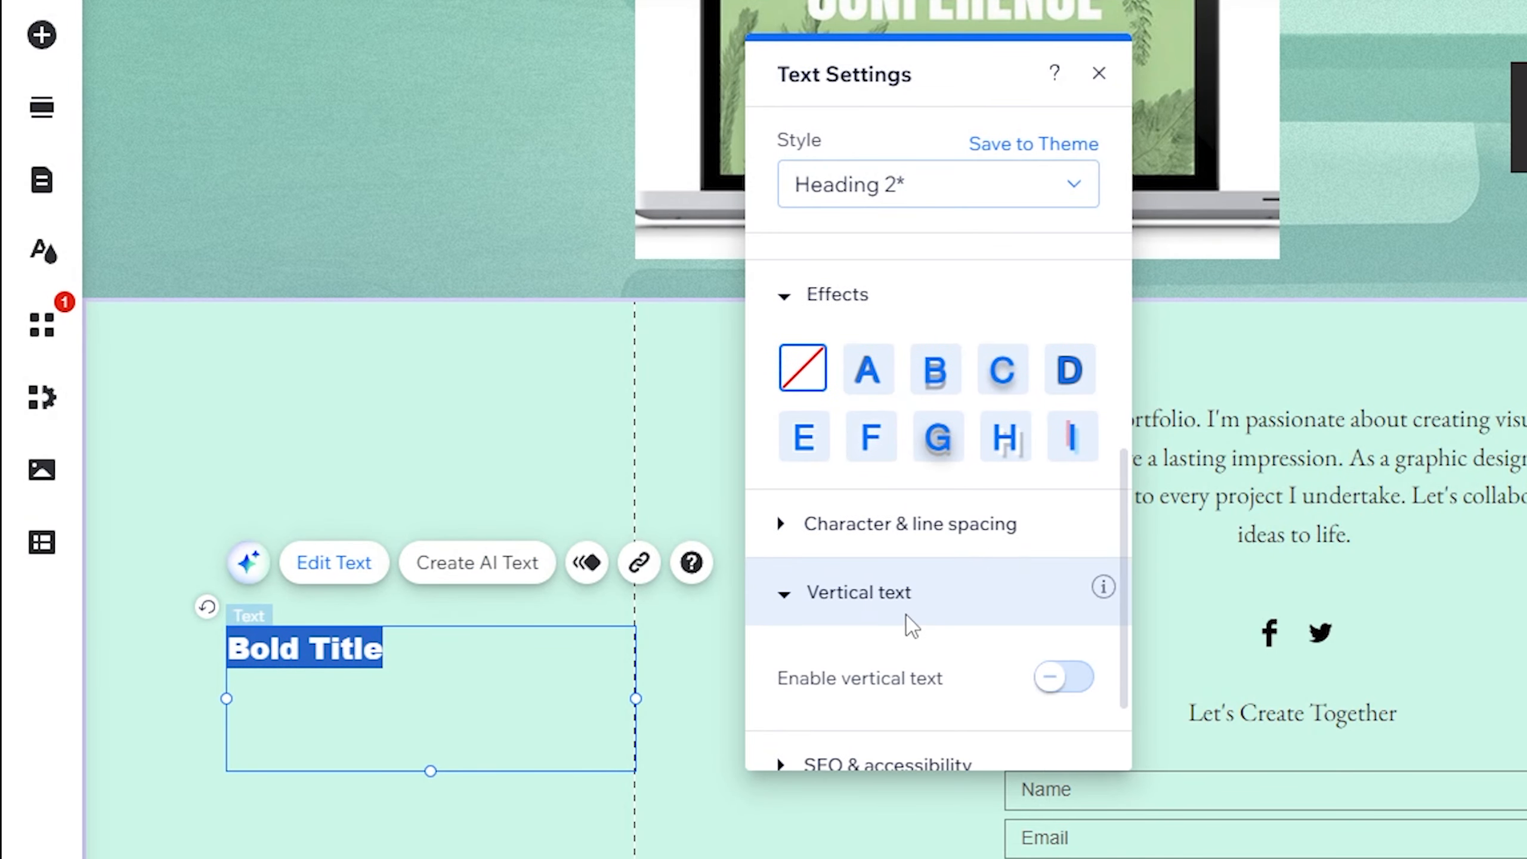
- Look at the contact and form elements that can be added to the site
left_click(42, 34)
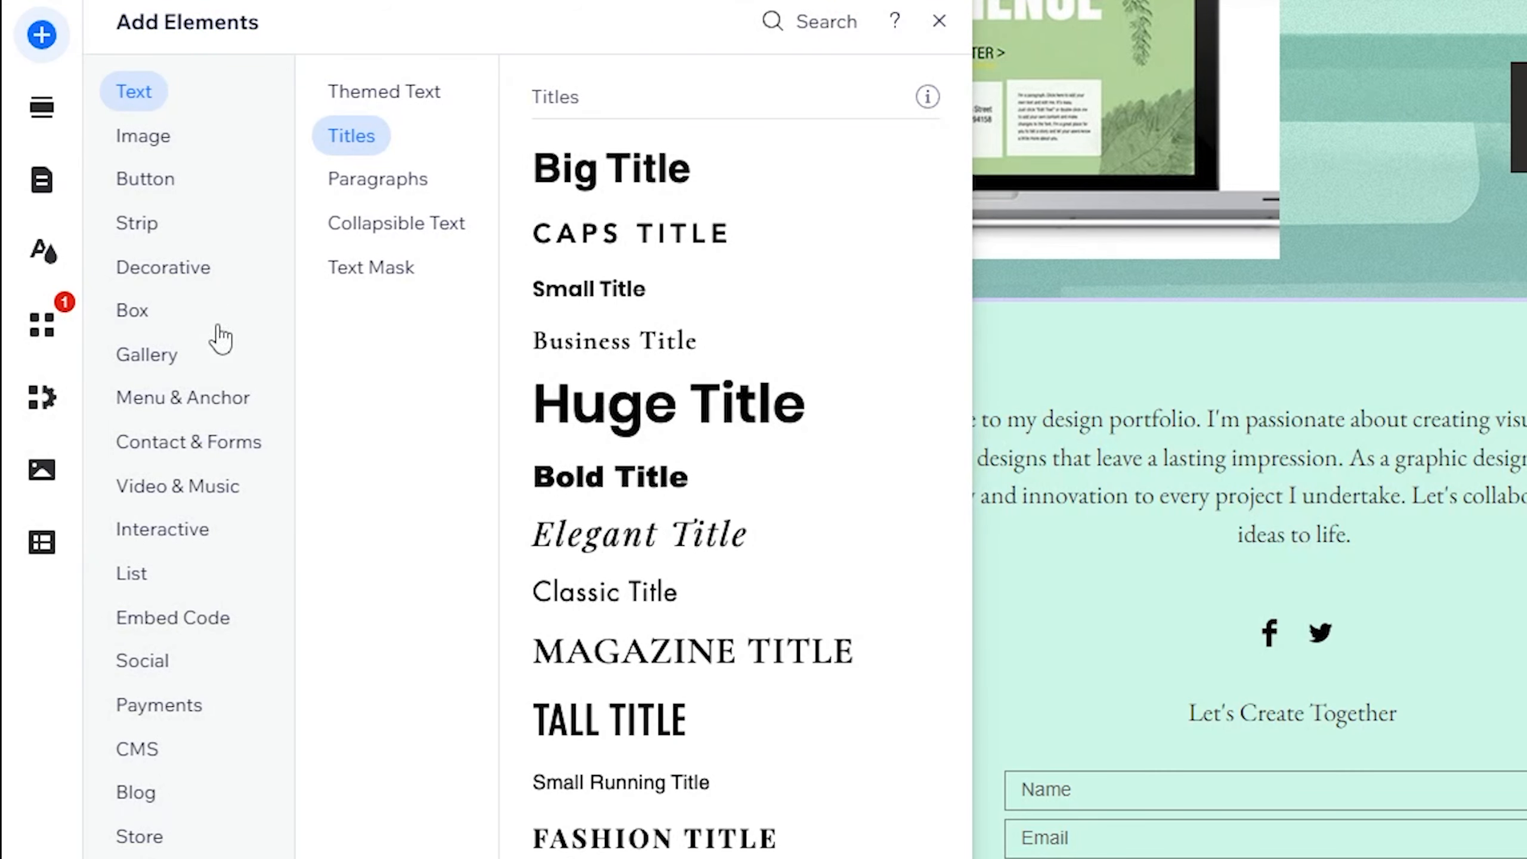
left_click(188, 442)
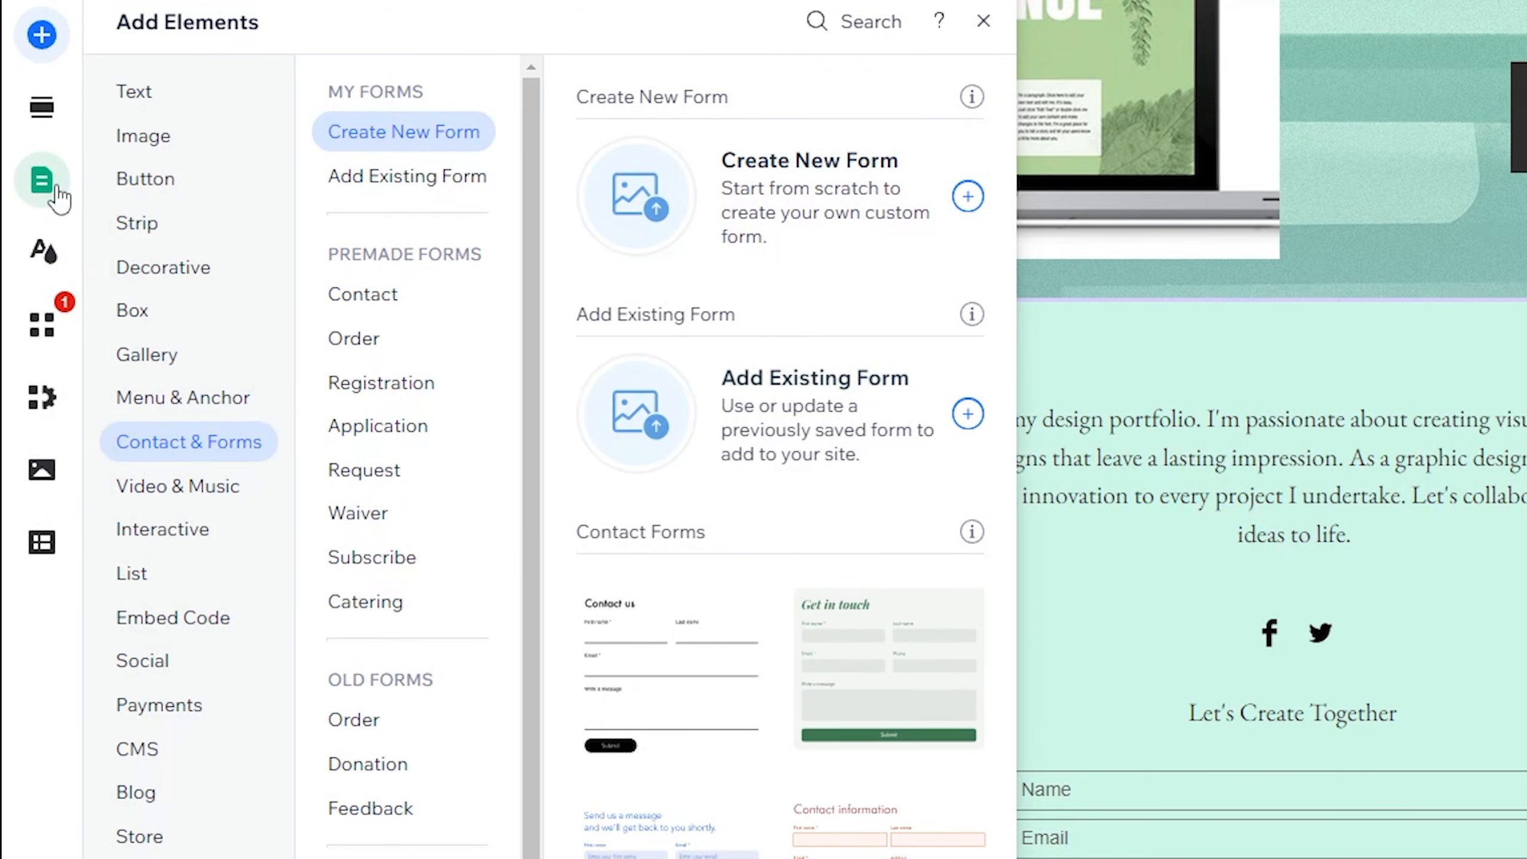
- Add a new page from the Projects category using the Side by side template
left_click(54, 194)
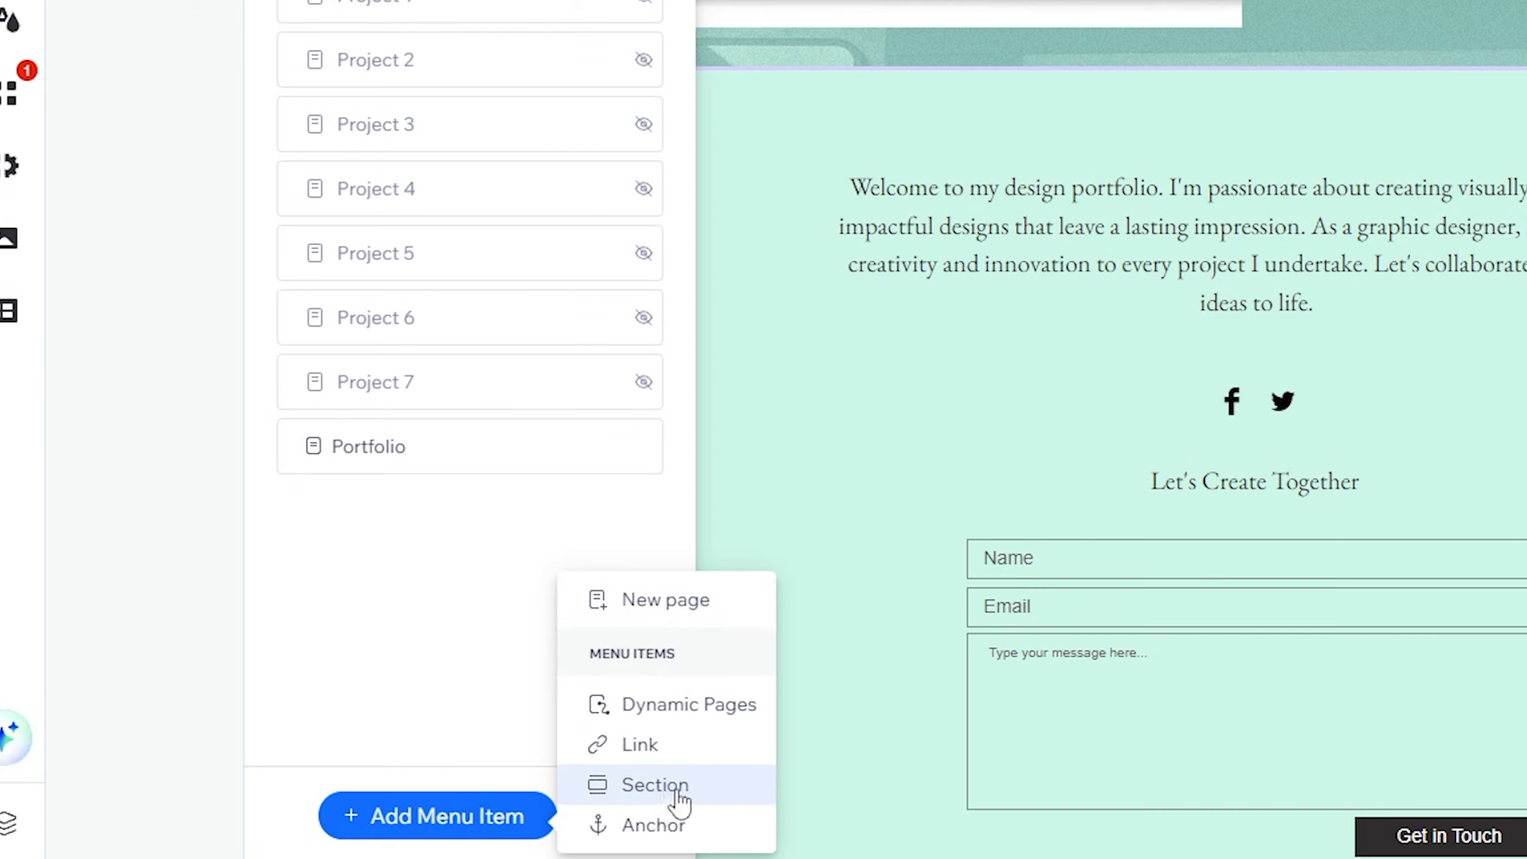
left_click(652, 716)
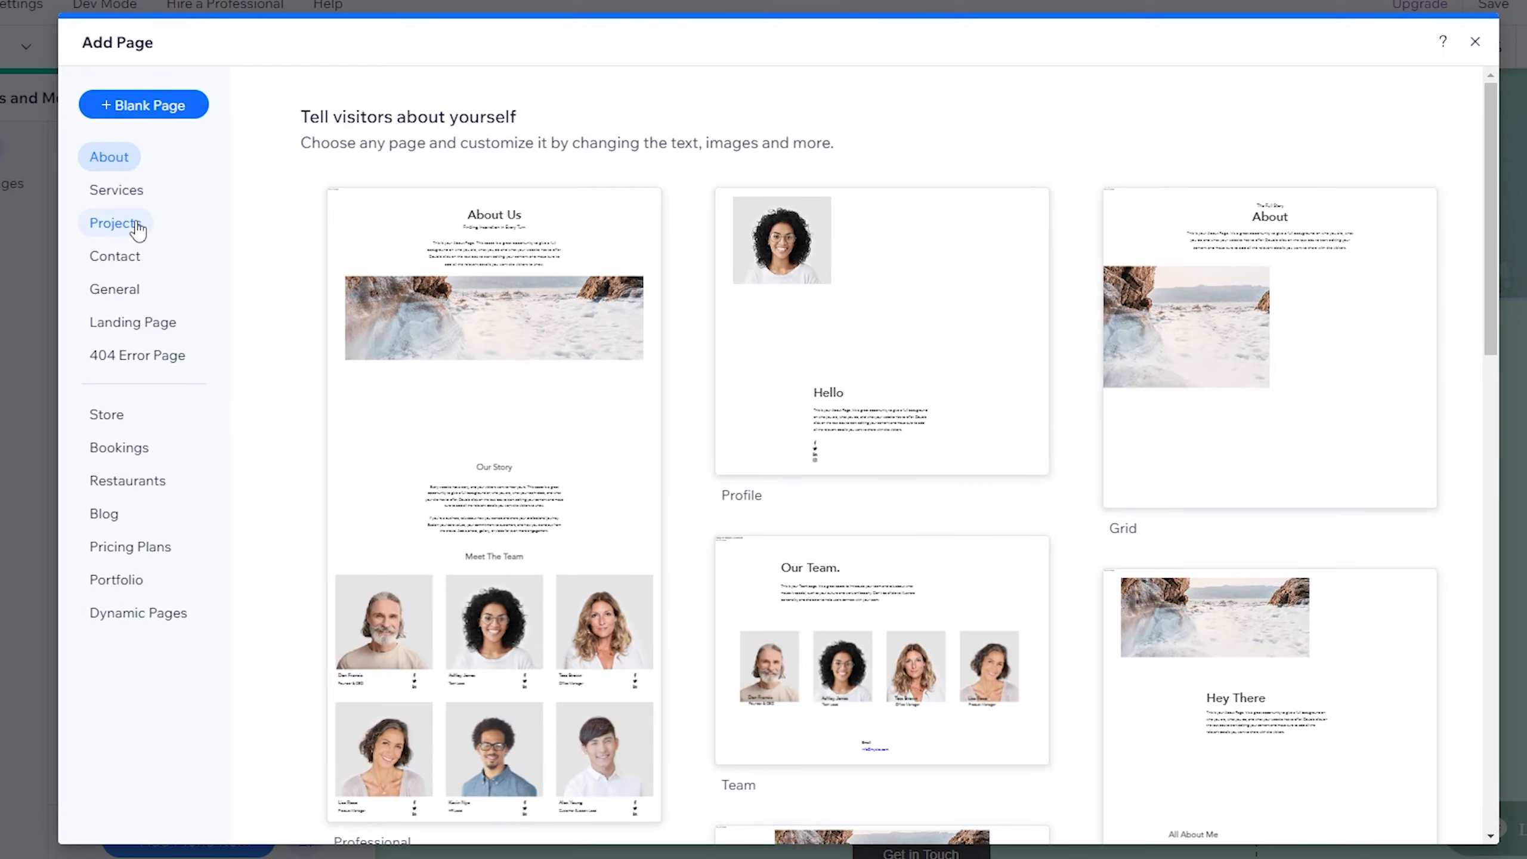
left_click(134, 227)
scroll(896, 341, "down", 9)
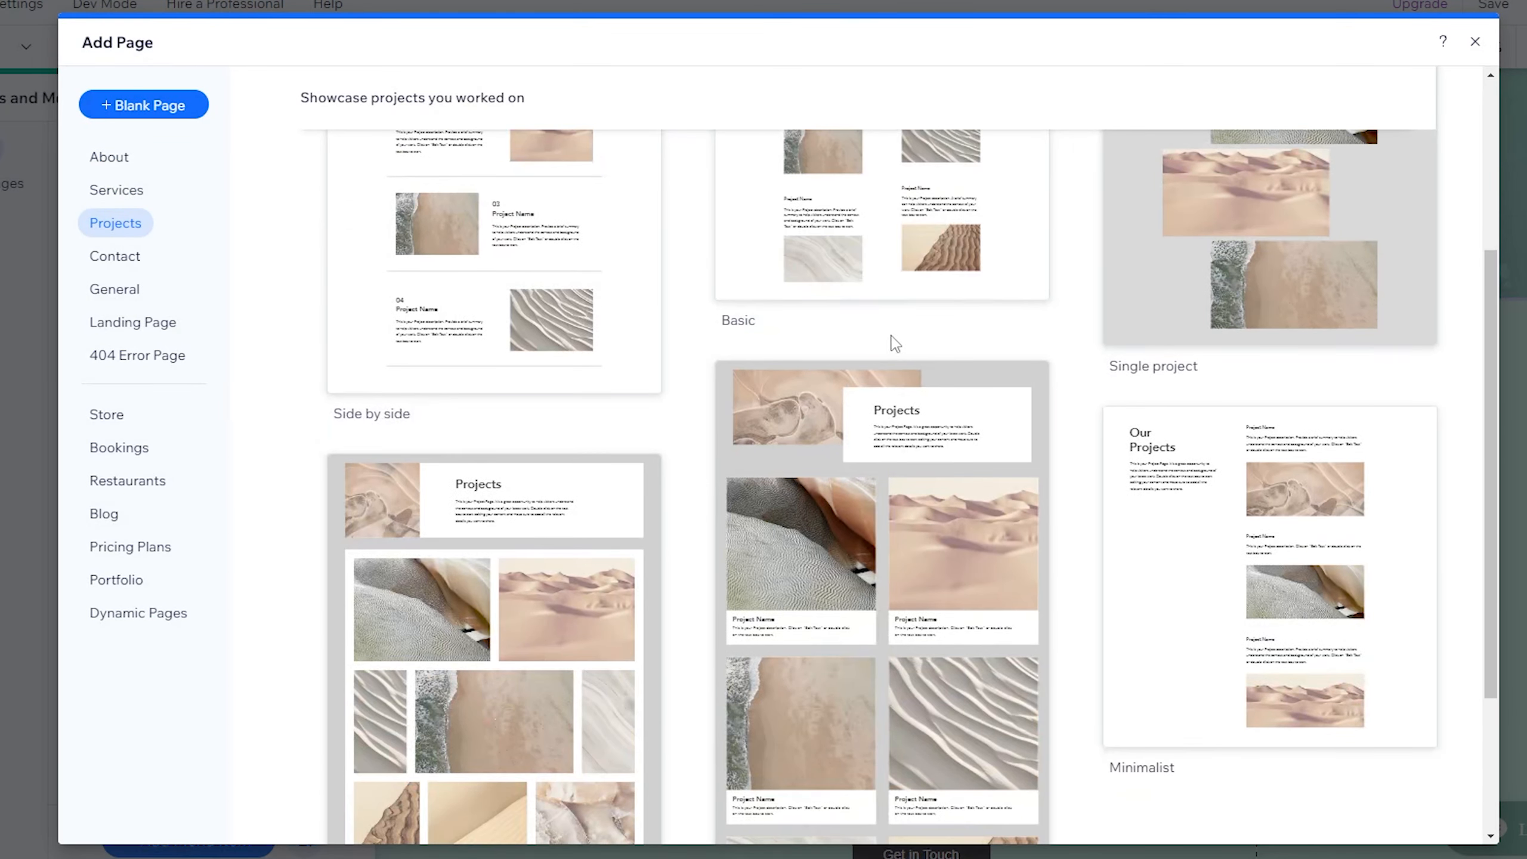
scroll(865, 420, "up", 8)
scroll(868, 419, "down", 8)
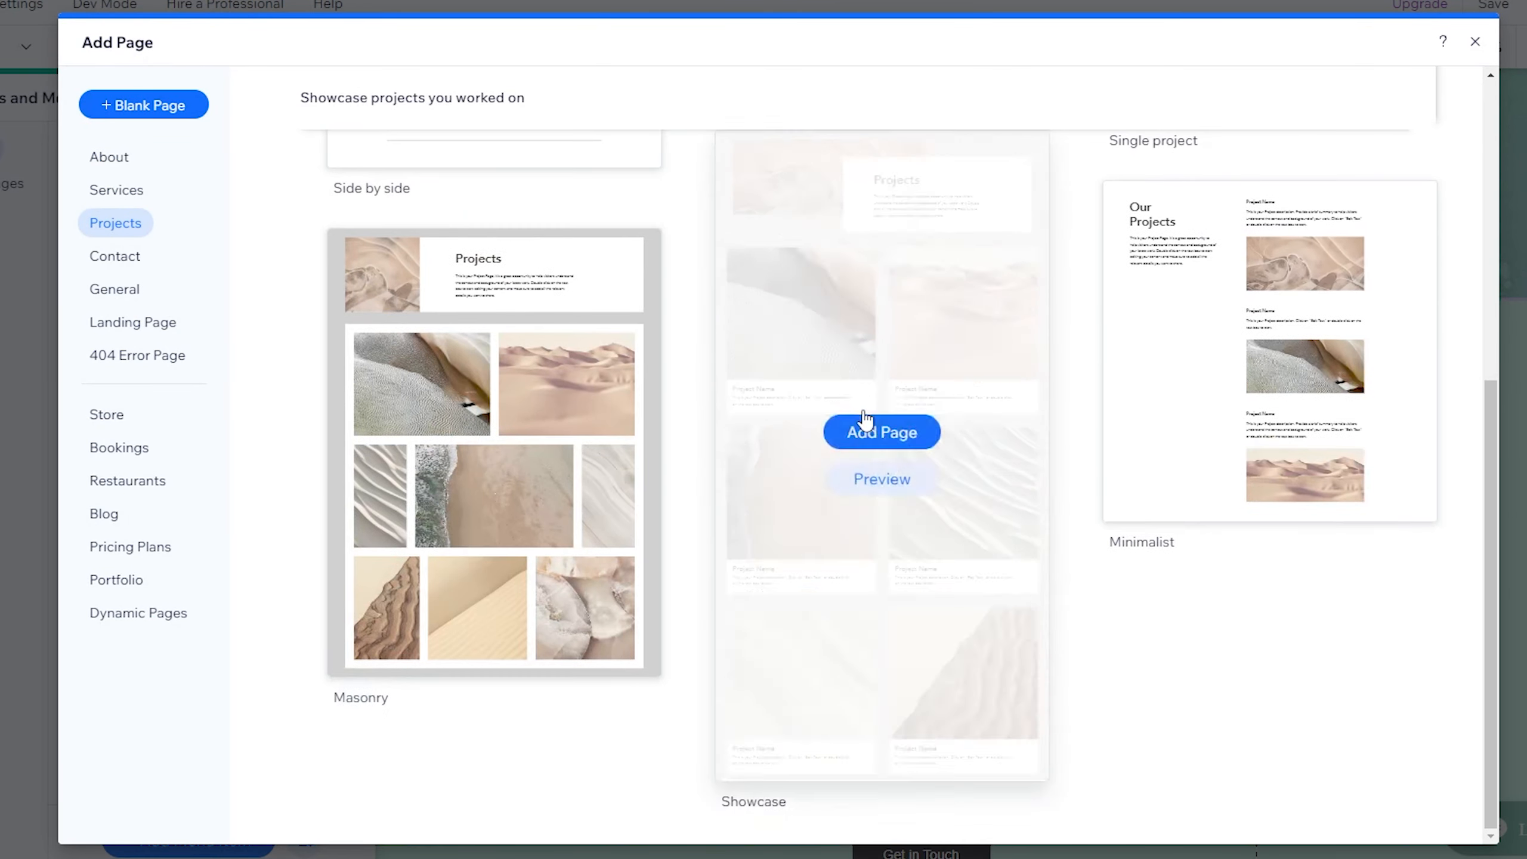
scroll(880, 433, "up", 9)
left_click(493, 419)
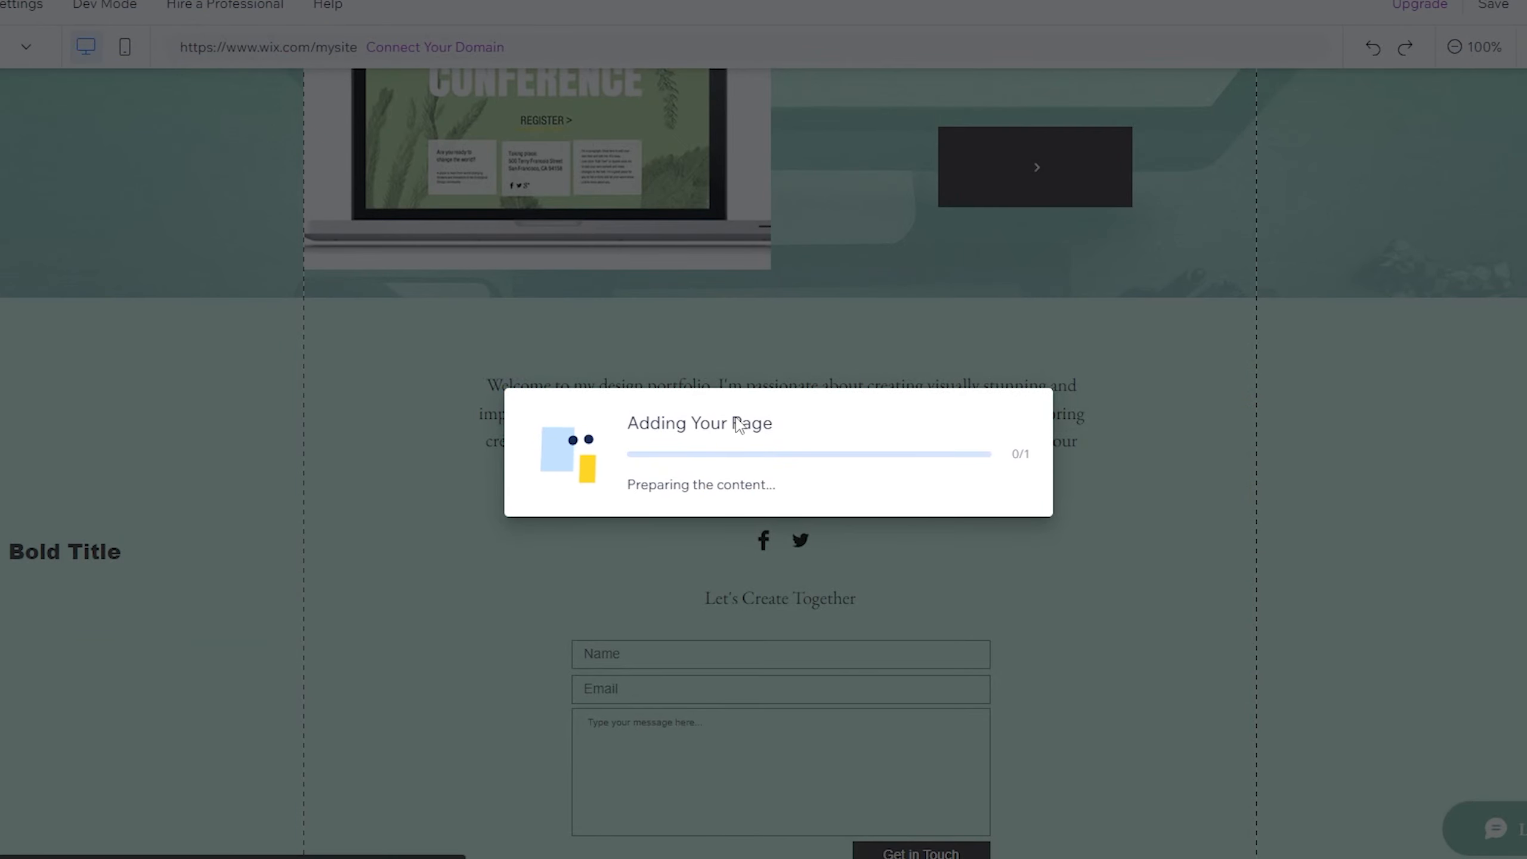
- Try brightness and highlights adjustments on project 03's beach photo in Photo Studio and cancel the edits
scroll(541, 240, "down", 15)
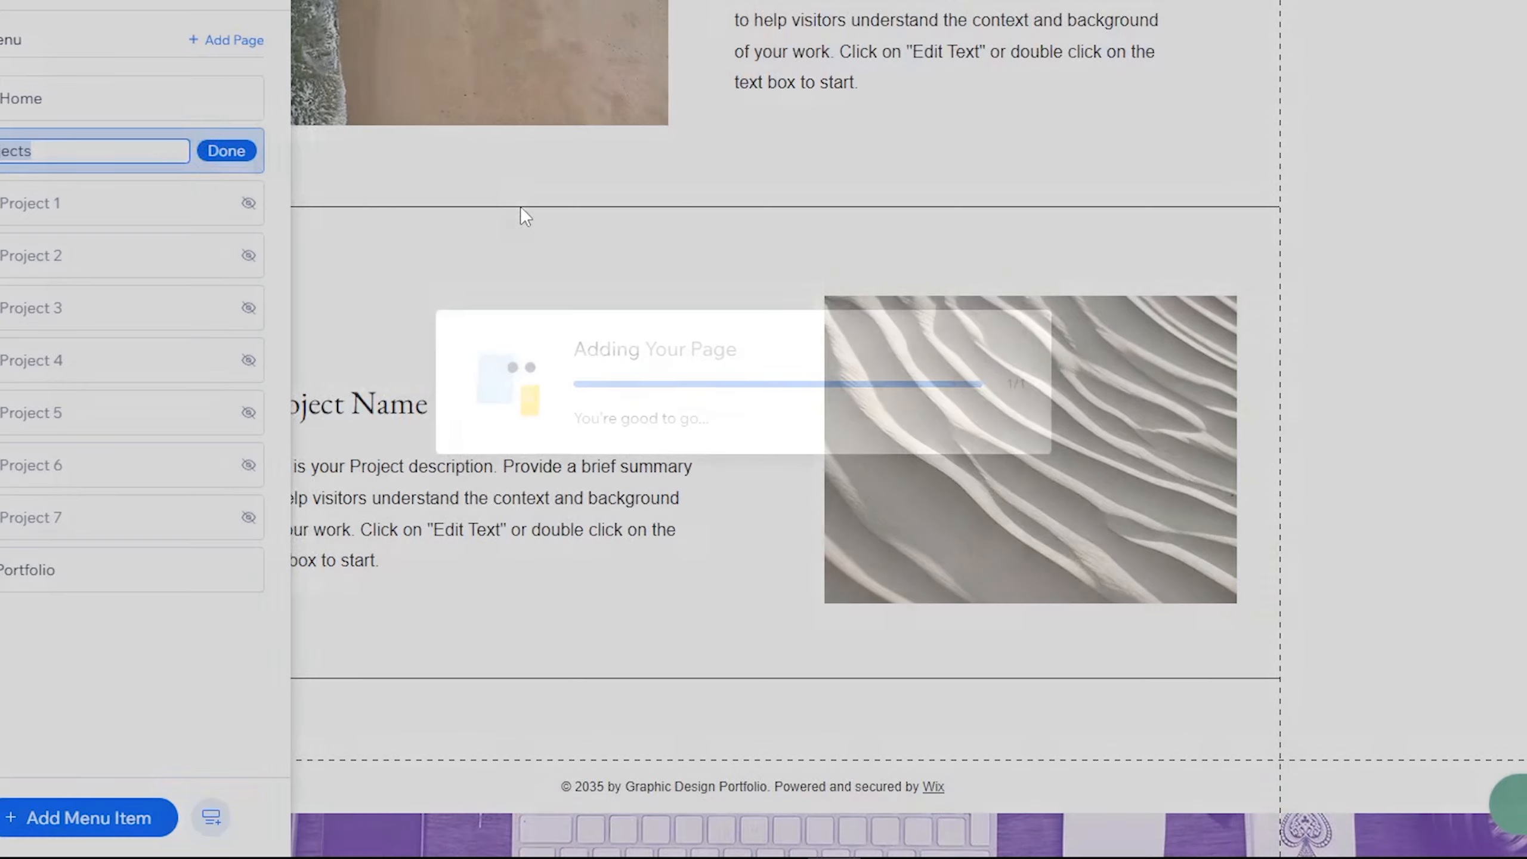
scroll(561, 293, "up", 3)
left_click(561, 294)
scroll(561, 295, "down", 1)
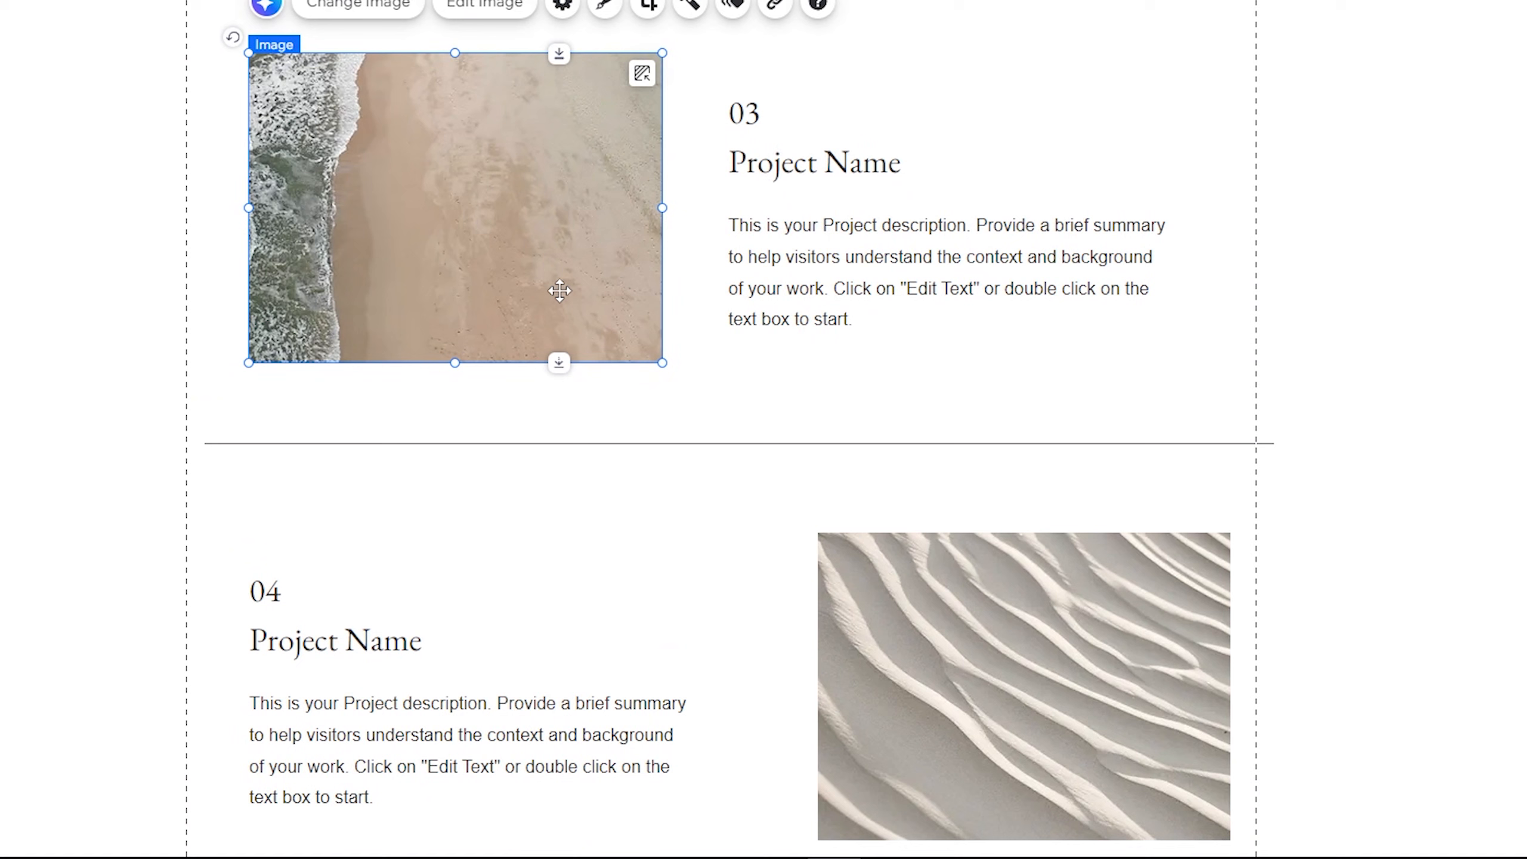
left_click(647, 3)
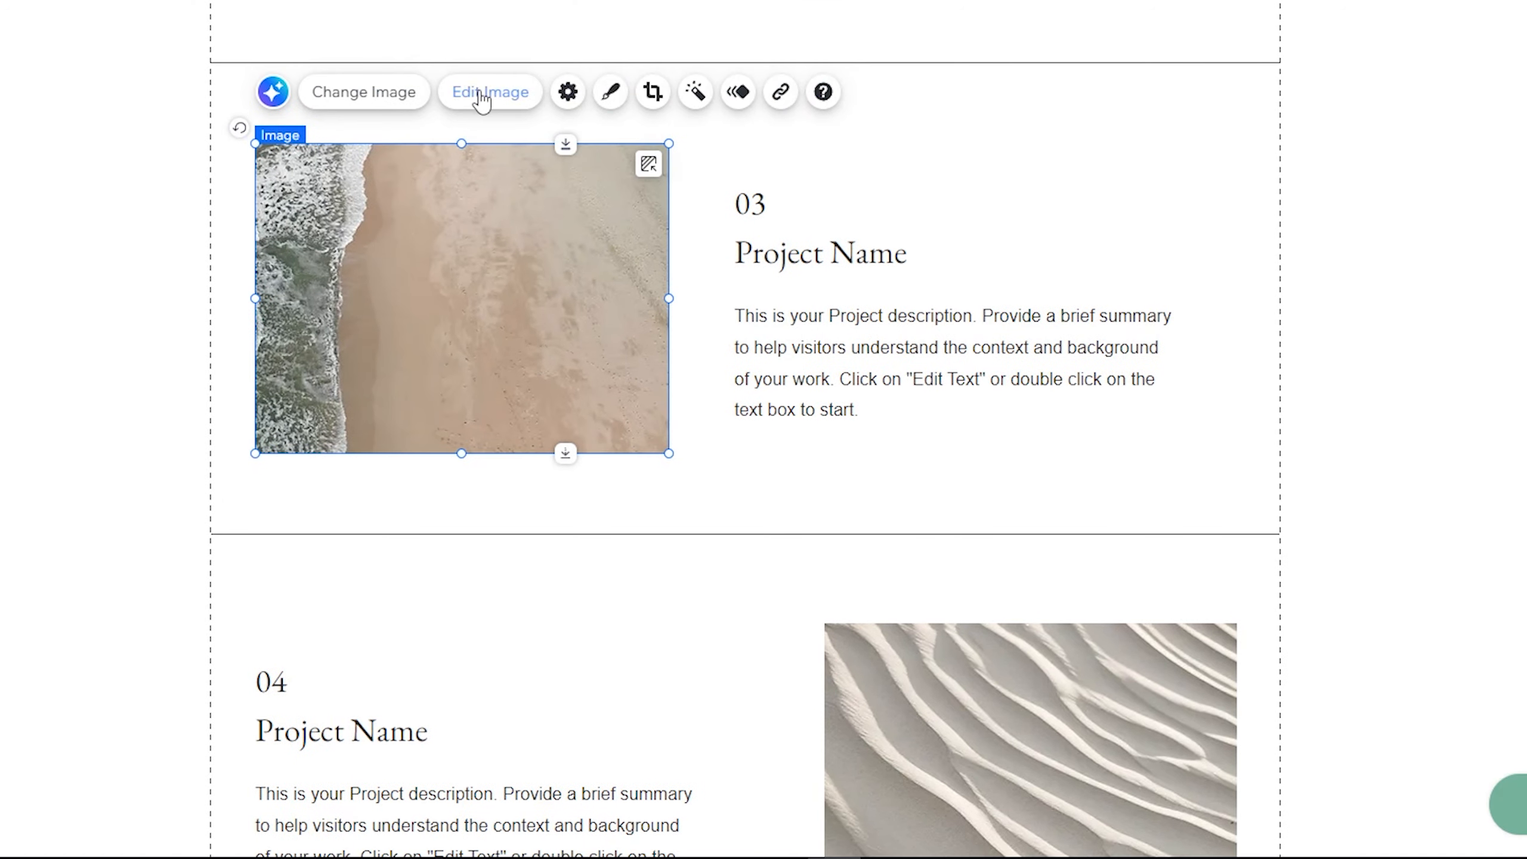
left_click(479, 95)
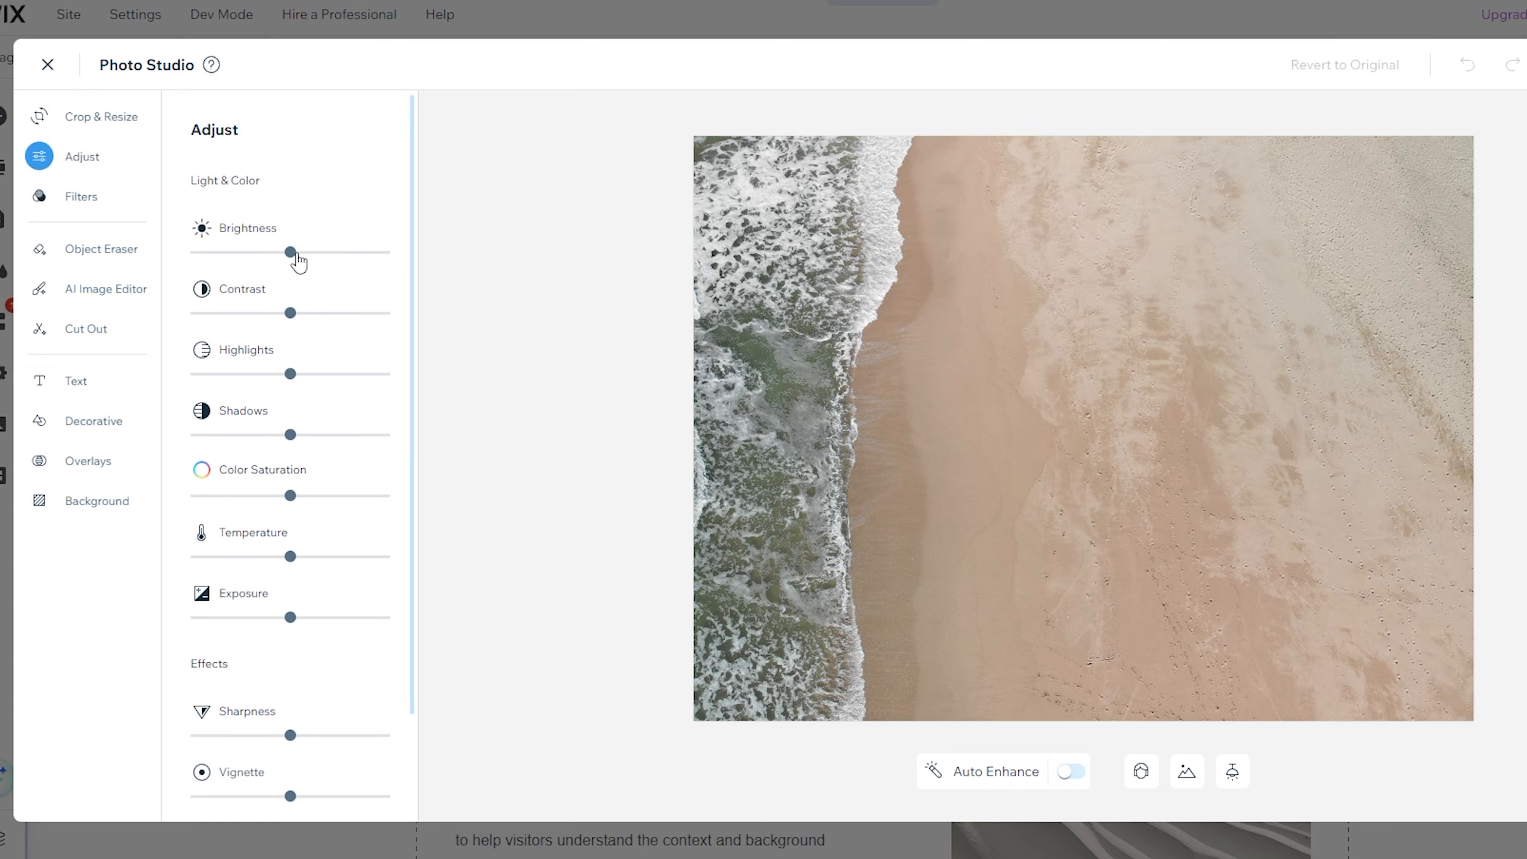
mouse_move(296, 256)
left_mouse_down()
mouse_move(341, 253)
mouse_move(289, 253)
left_mouse_up()
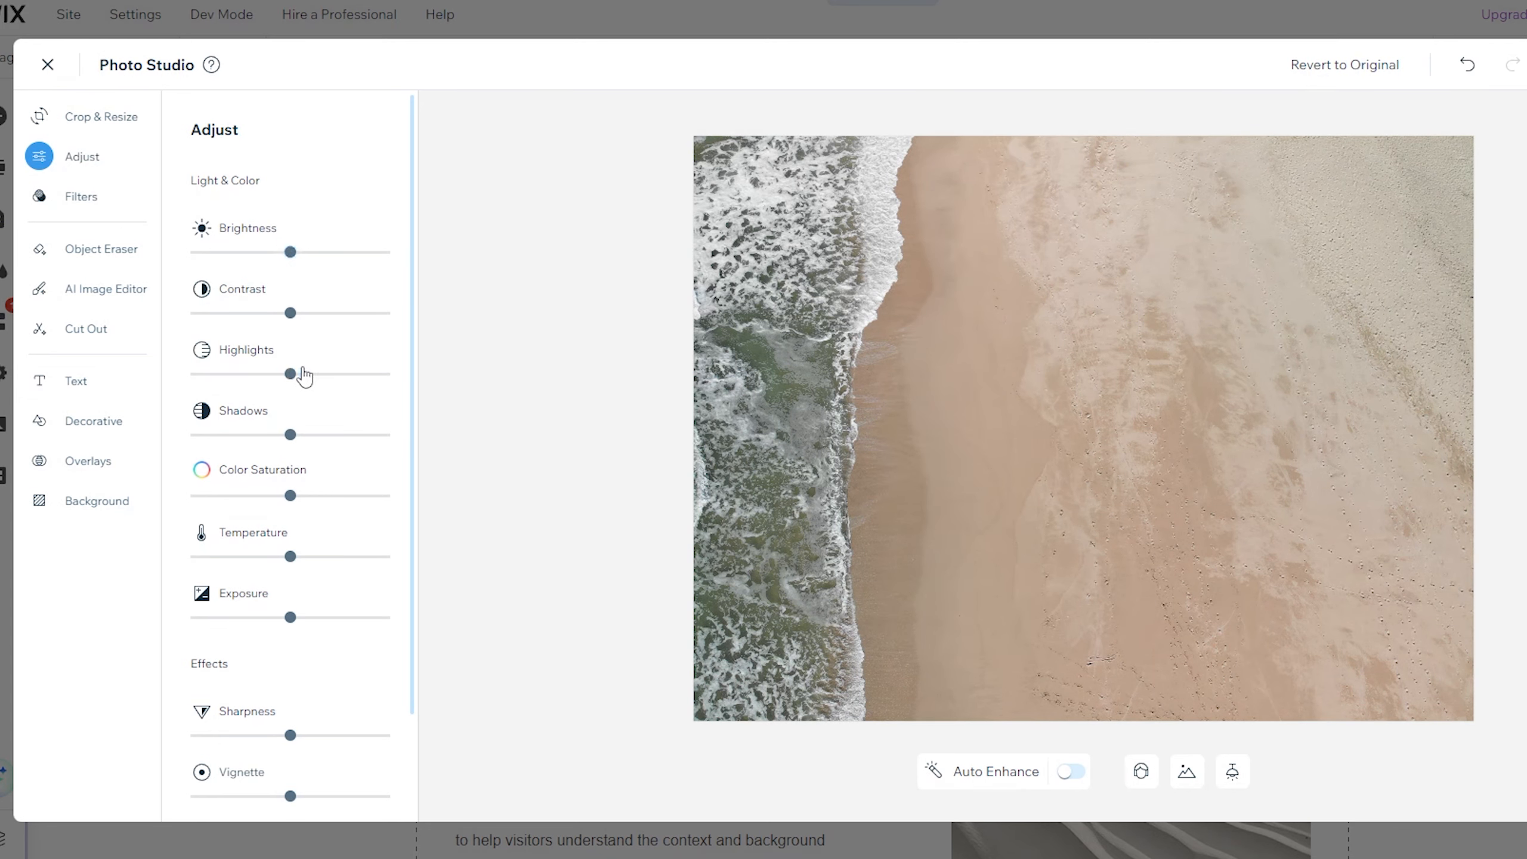
left_click_drag(304, 373, 330, 374)
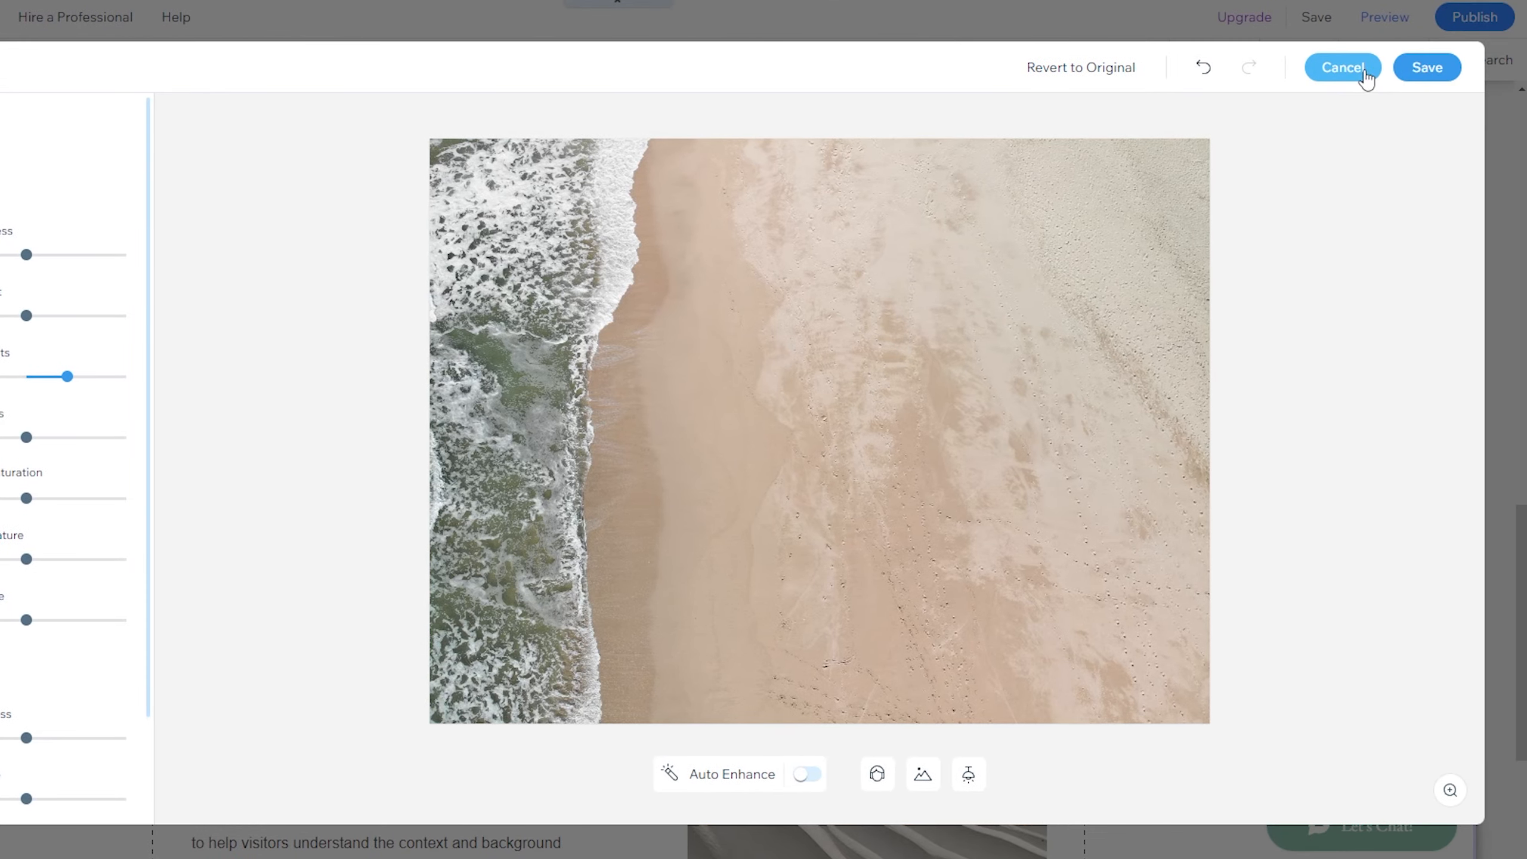
left_click(1364, 71)
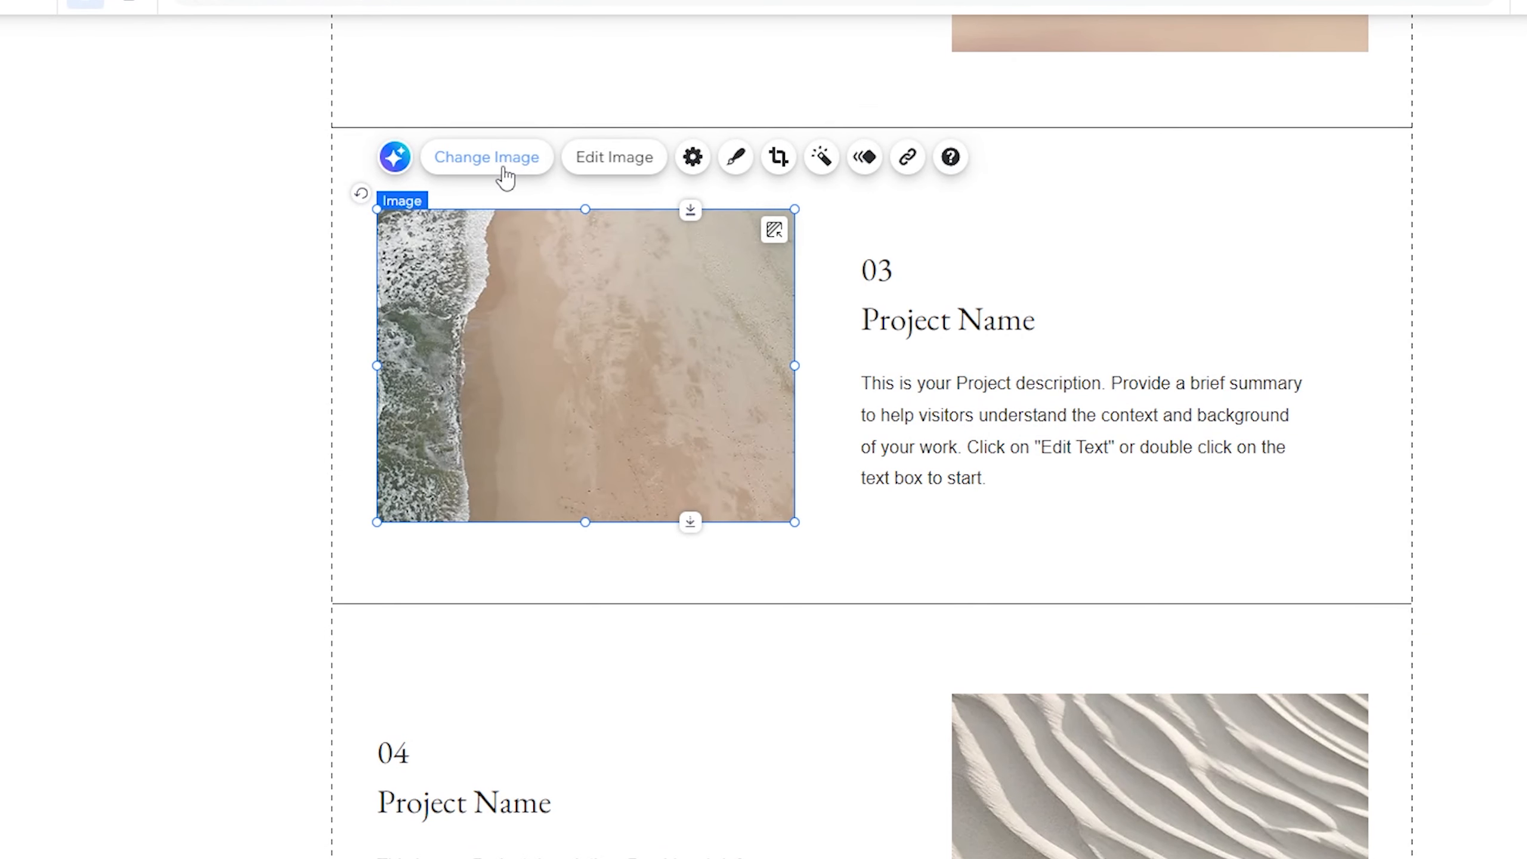
- Look at the sources for replacing project 03's beach photo, close them without choosing an image, and look over the Projects page
left_click(504, 176)
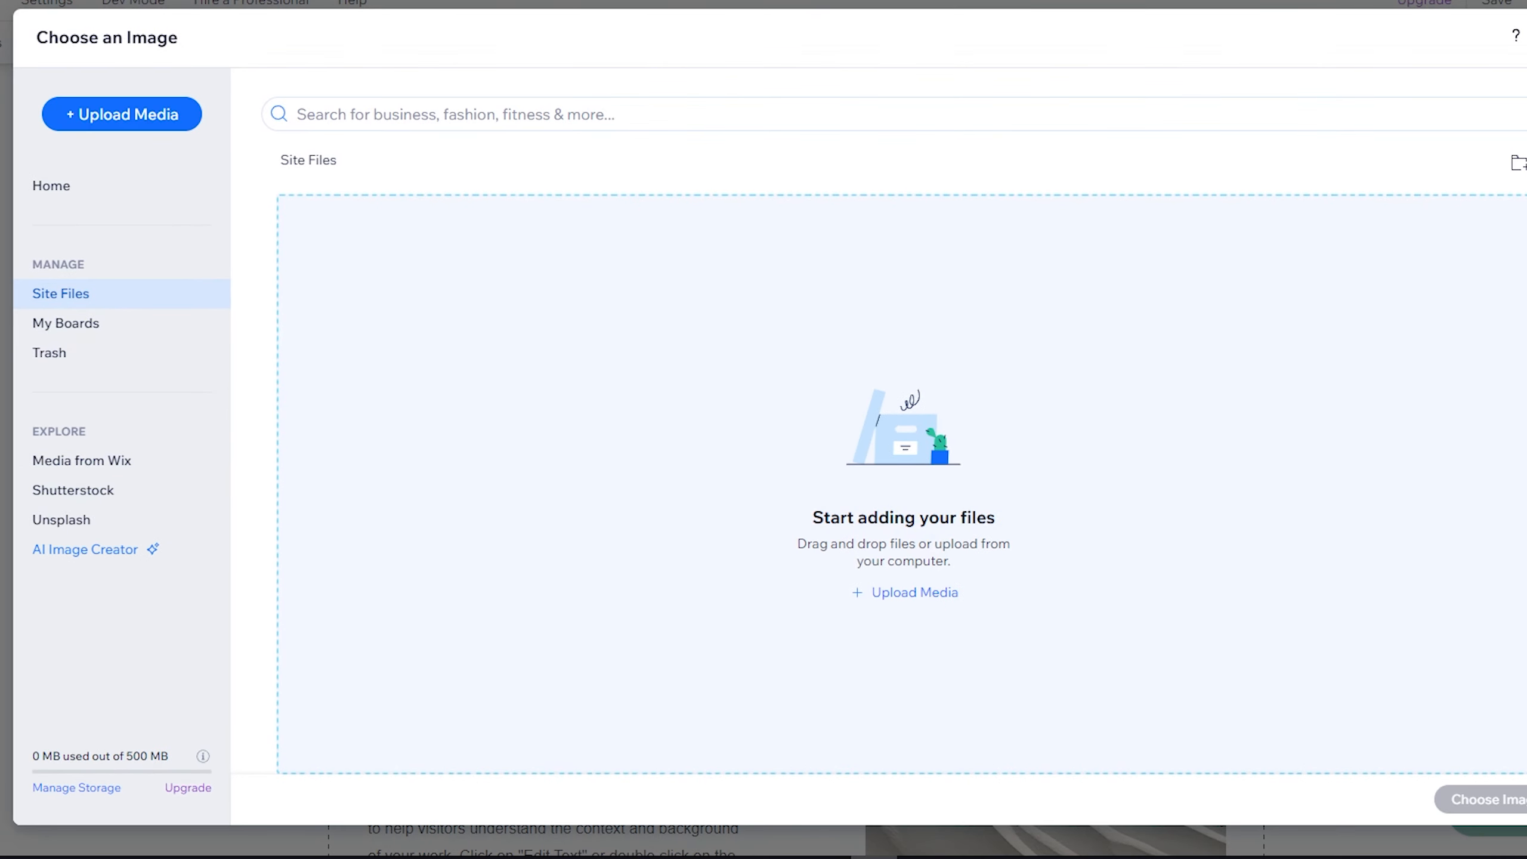
left_click(1526, 35)
scroll(843, 288, "down", 3)
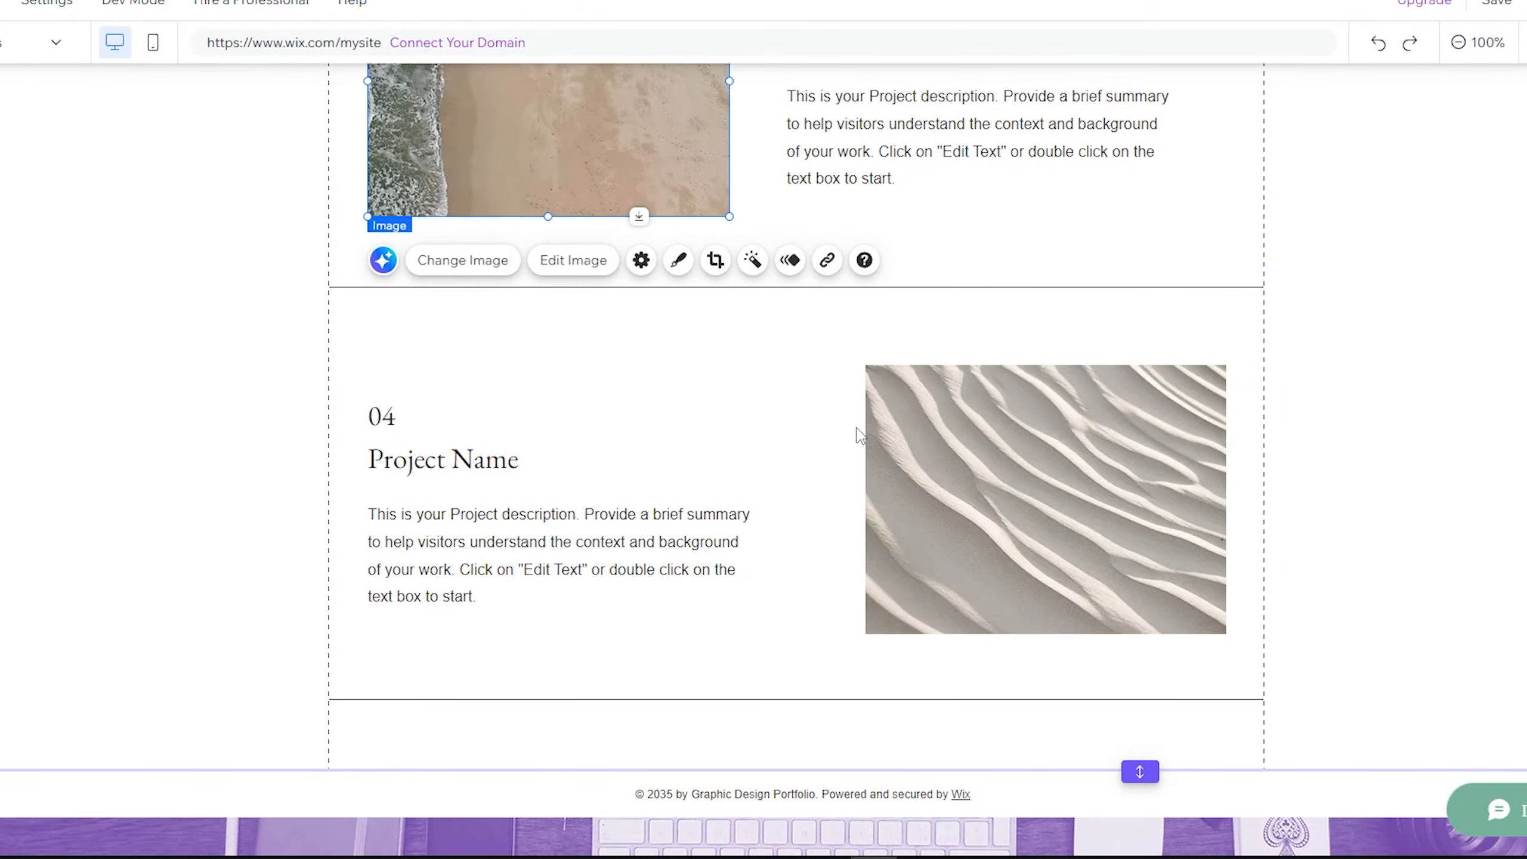
scroll(484, 718, "up", 2)
scroll(476, 661, "down", 2)
scroll(476, 577, "up", 16)
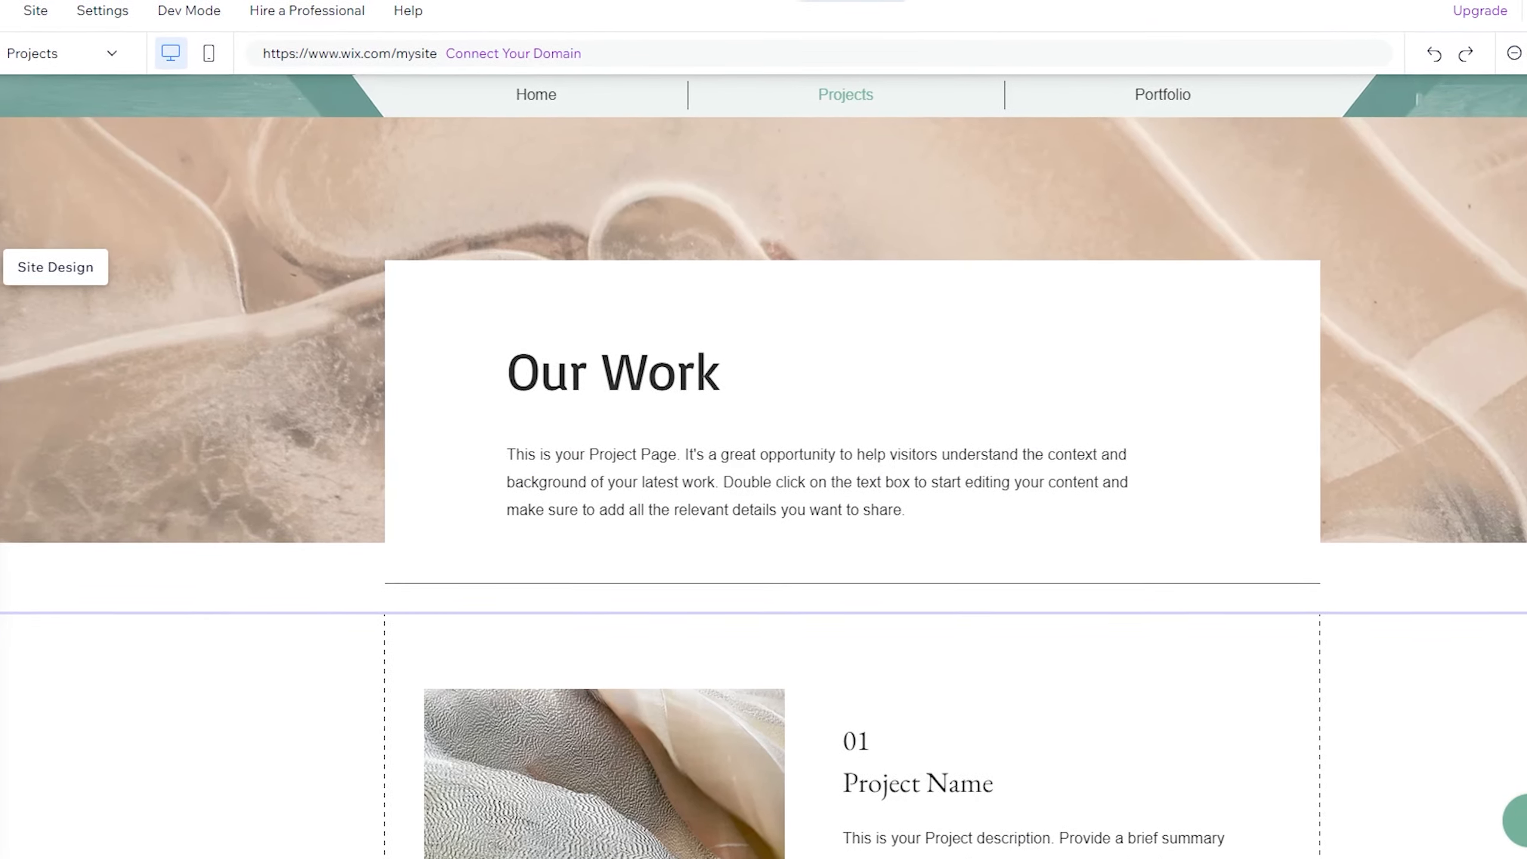
- Look through the site design options, including color theme, text theme, page background and page transitions
left_click(26, 281)
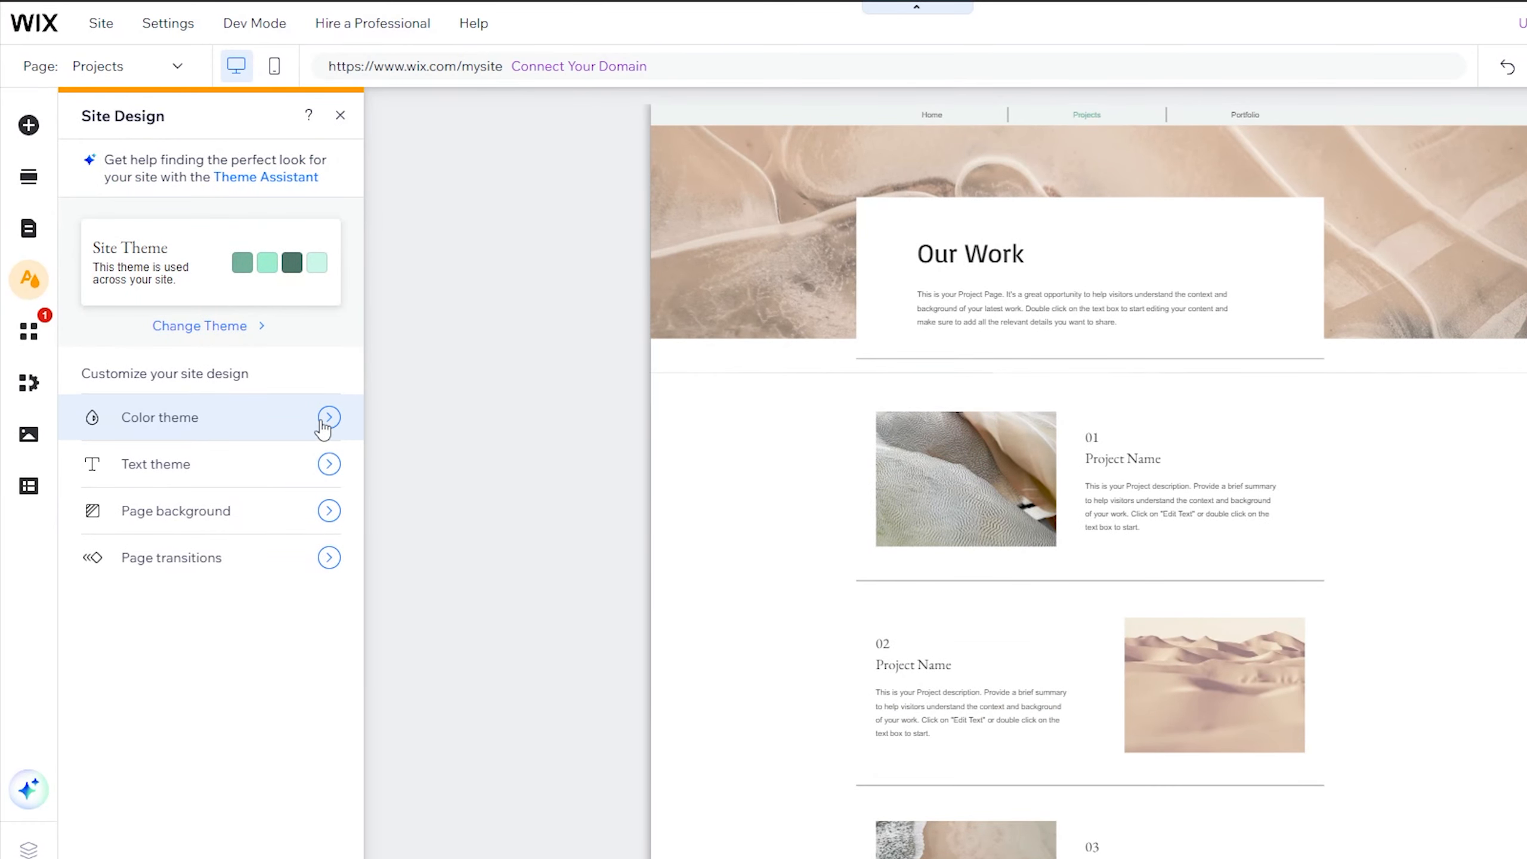
left_click(324, 424)
left_click(33, 289)
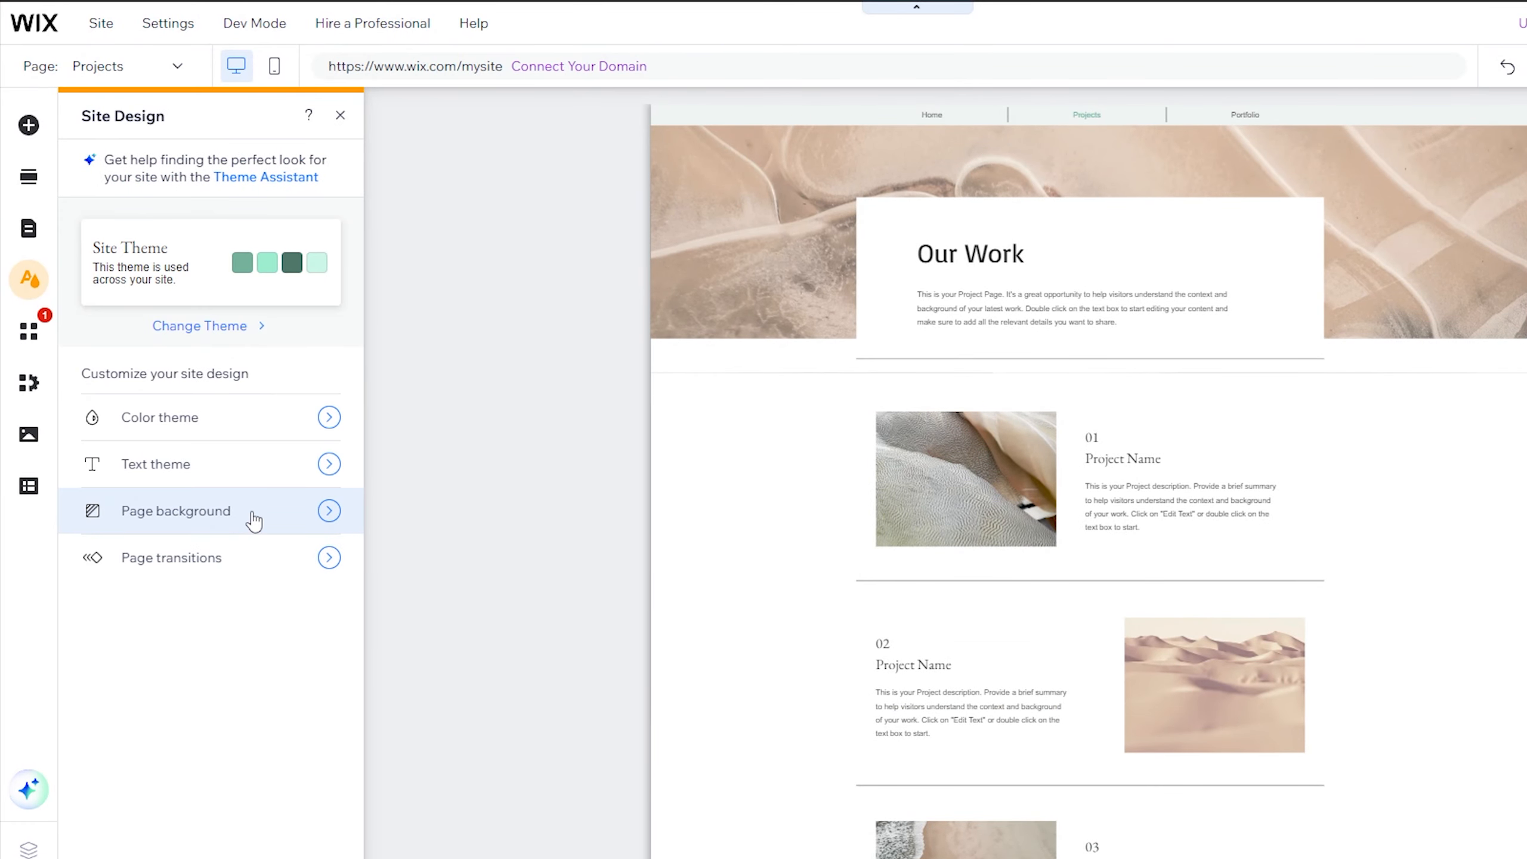
left_click(332, 564)
- Browse the Wix App Market's trending apps, business solutions and team picks
left_click(30, 330)
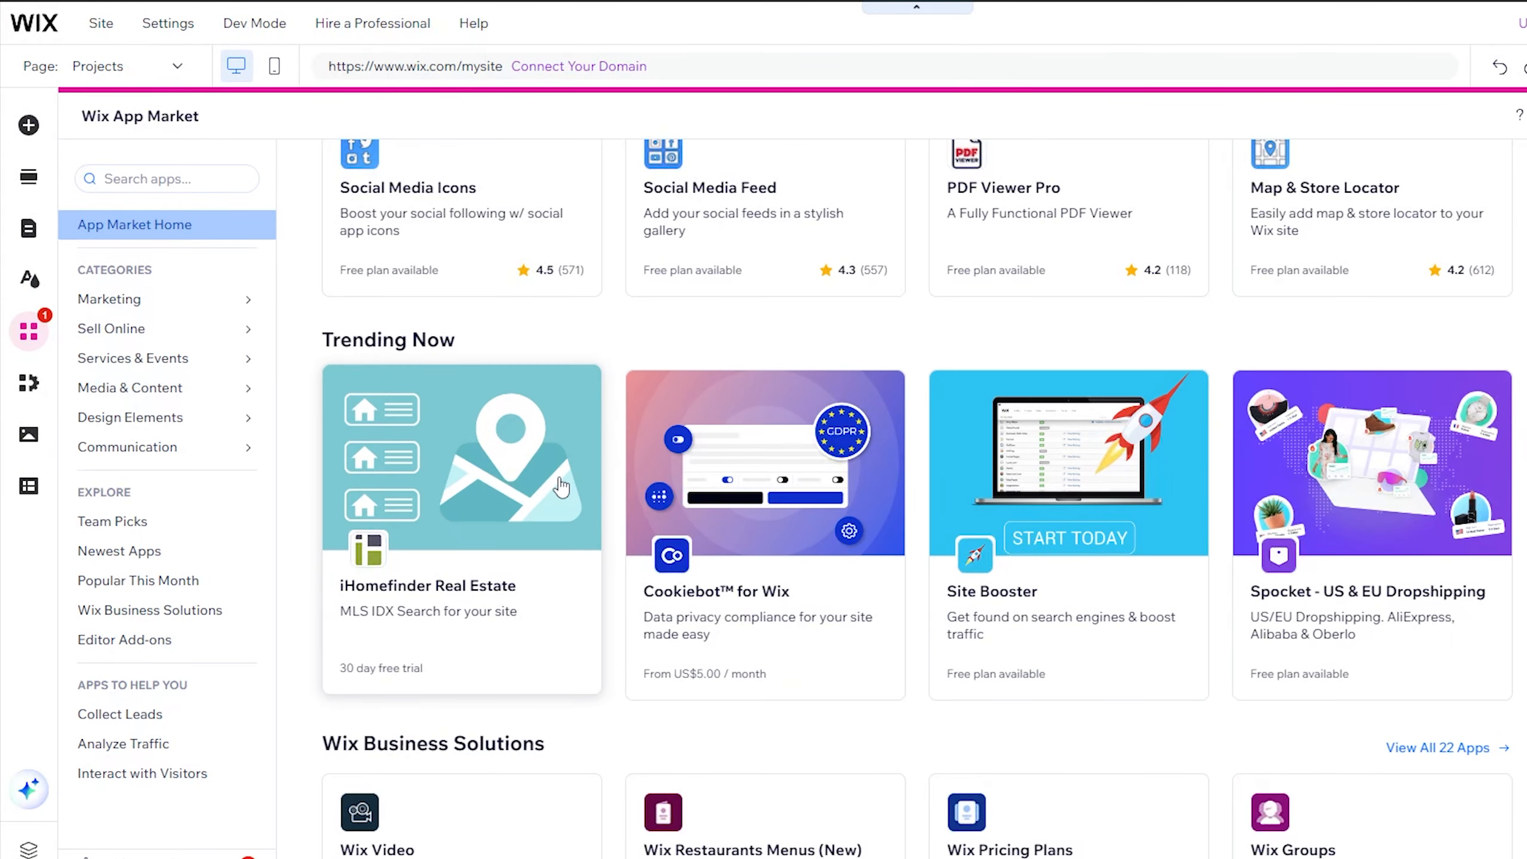
scroll(561, 486, "down", 10)
scroll(833, 442, "up", 5)
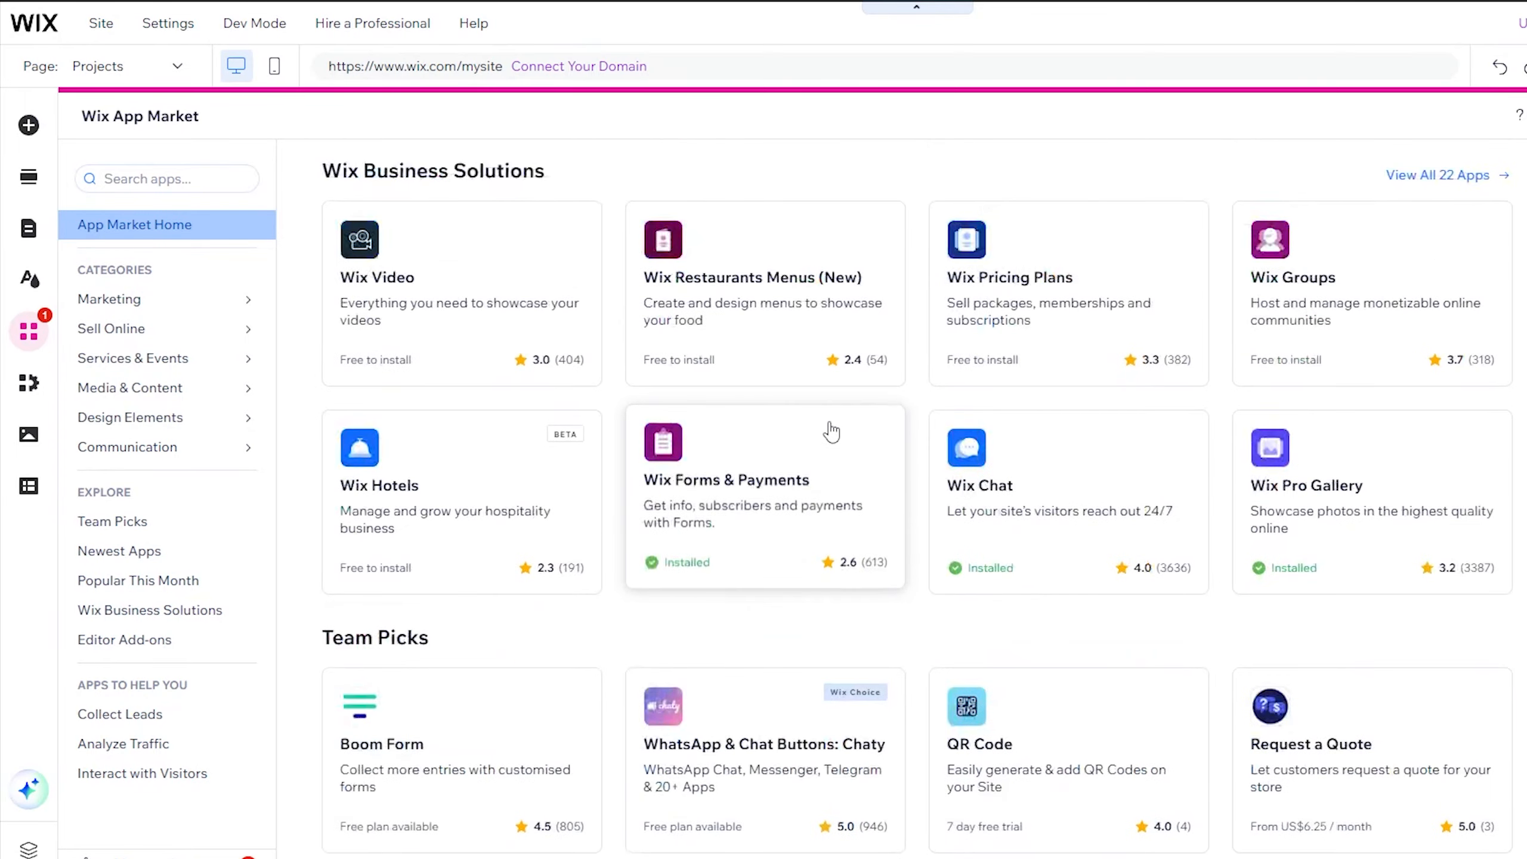
scroll(832, 432, "up", 10)
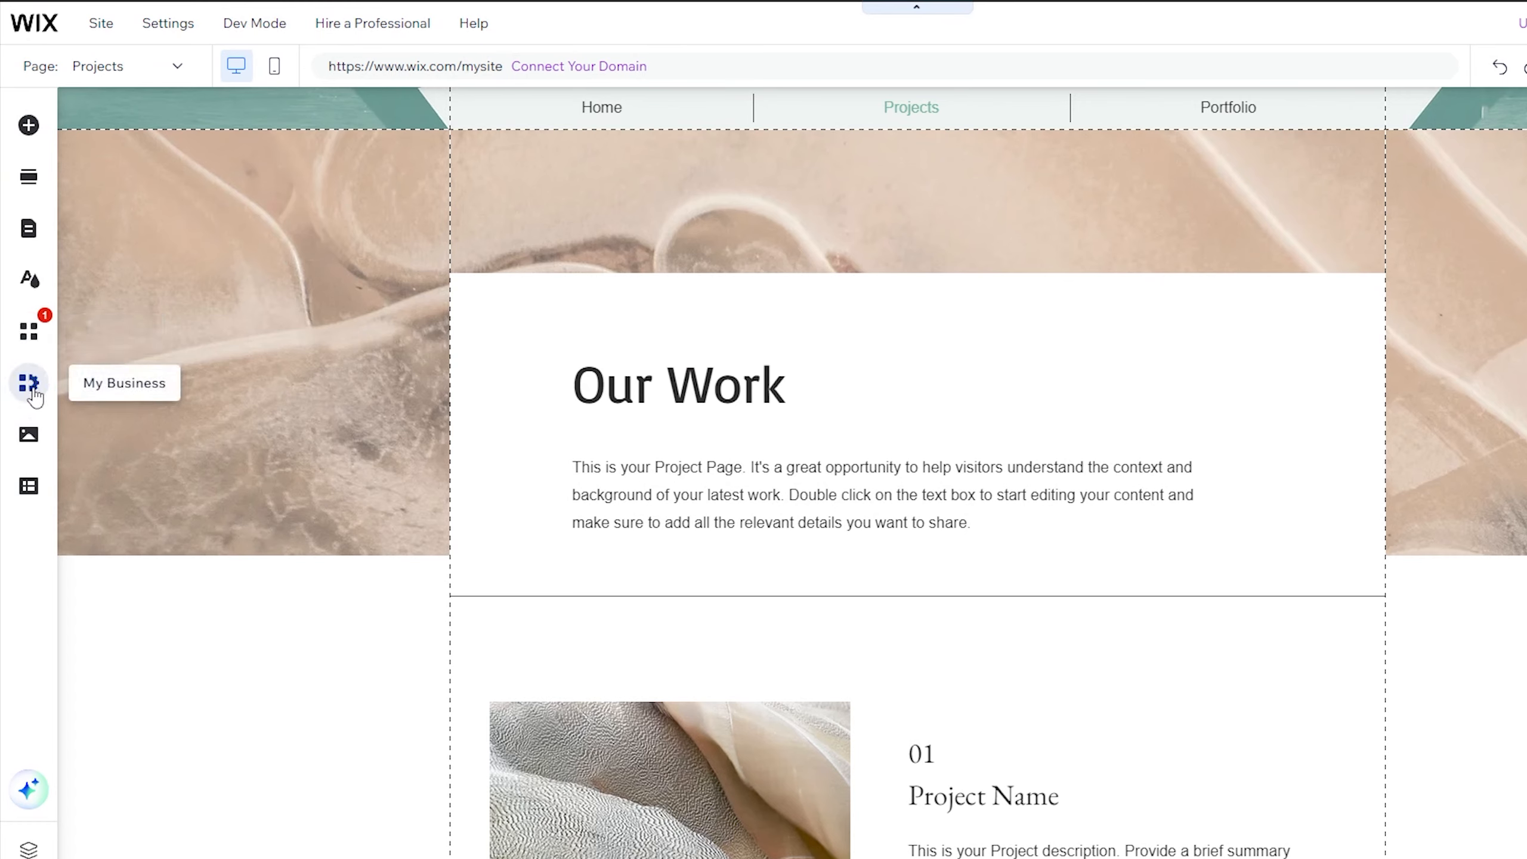
- Add the premade Contact information form to the Projects page through Wix Forms & Payments
left_click(34, 394)
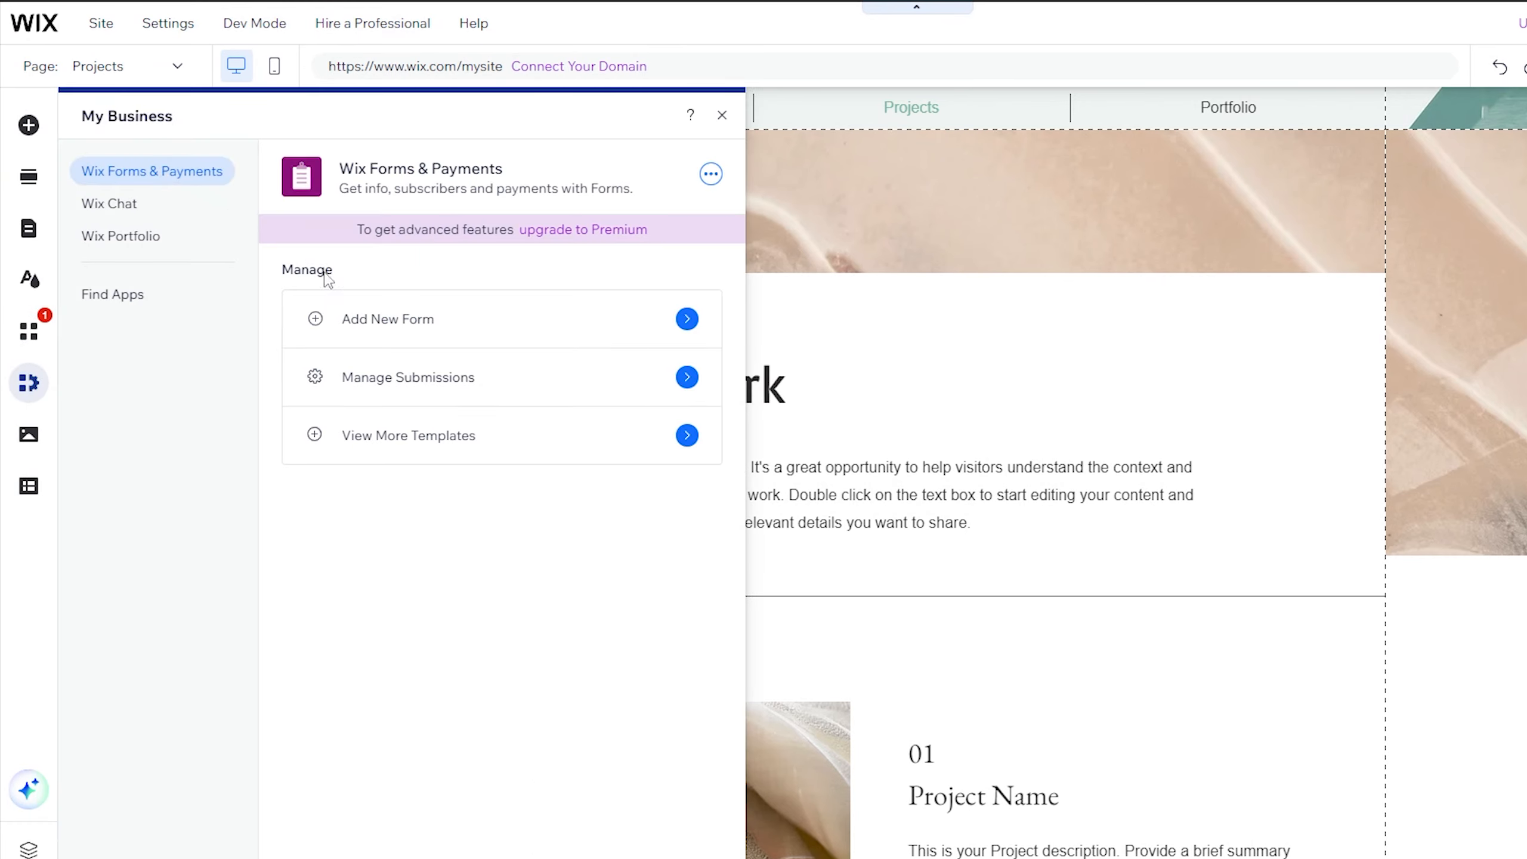
left_click(438, 333)
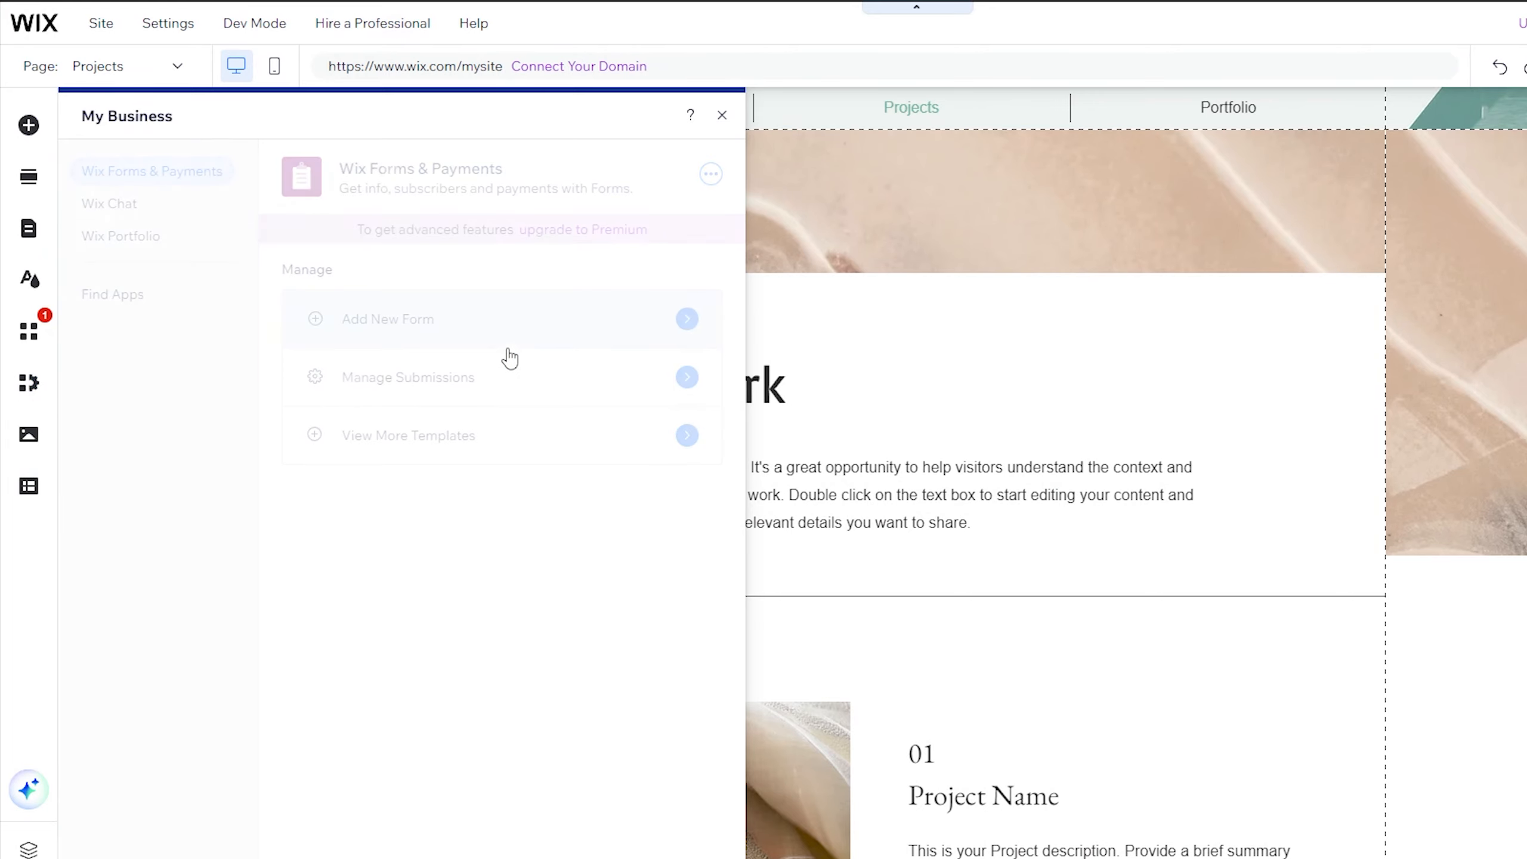
scroll(591, 460, "down", 2)
scroll(604, 424, "down", 4)
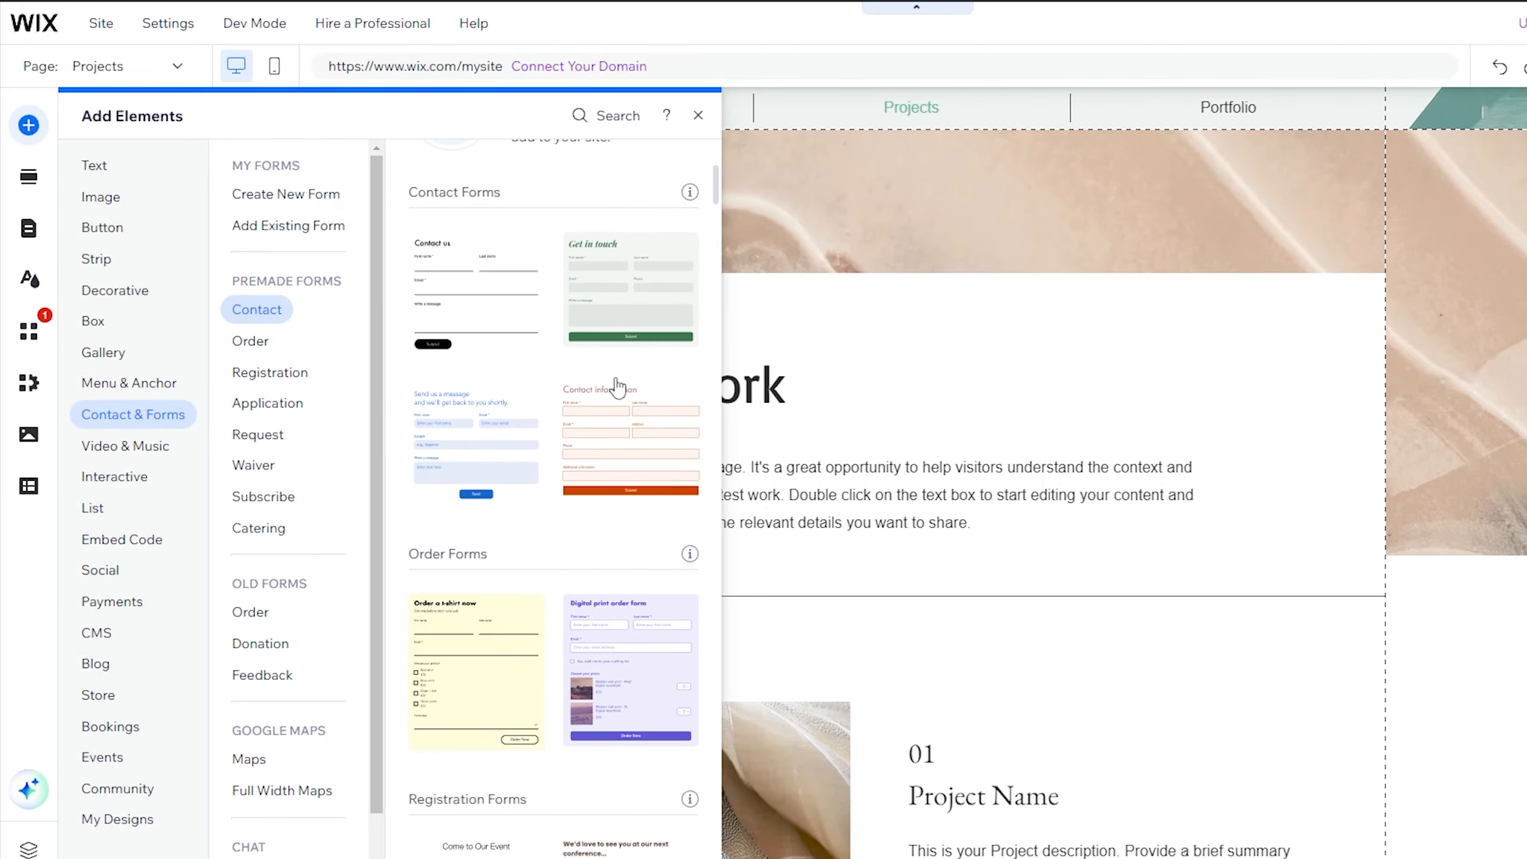
left_click(618, 347)
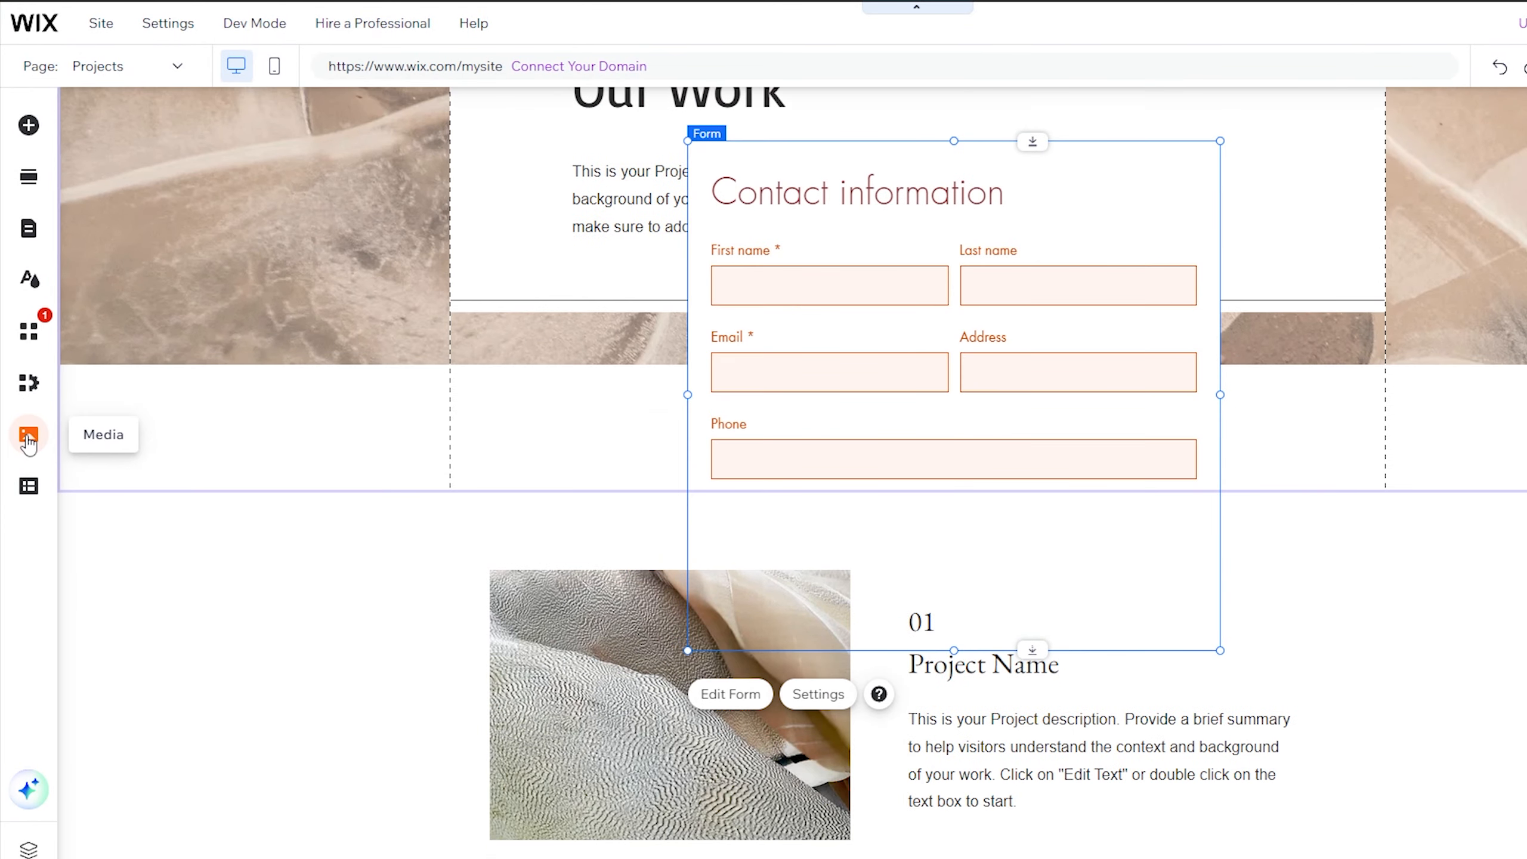
- Look at the media upload, editing and free image options, and open the CMS introduction
left_click(27, 438)
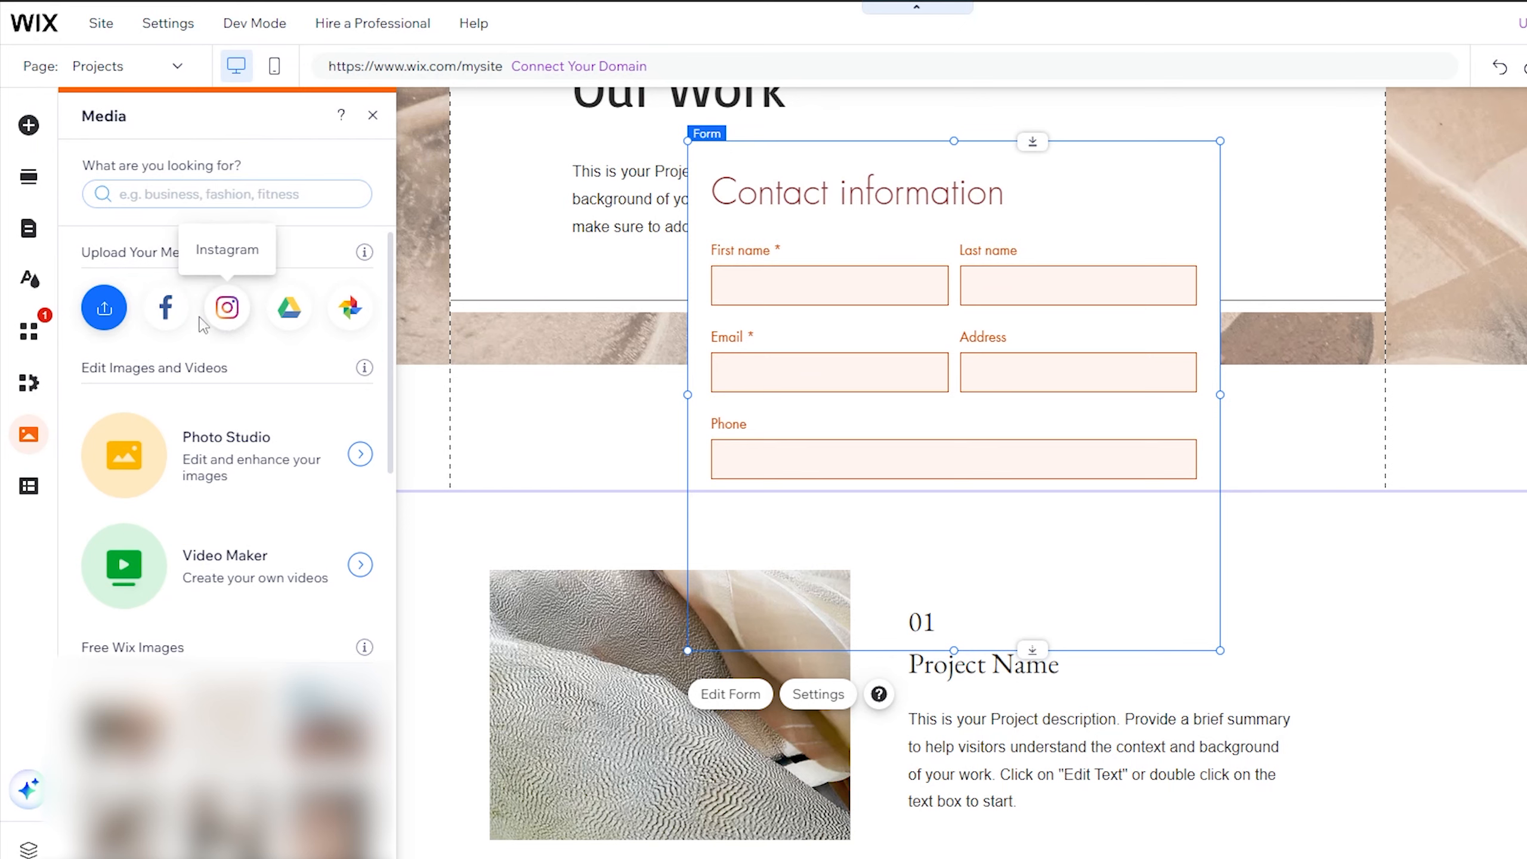
scroll(343, 333, "down", 10)
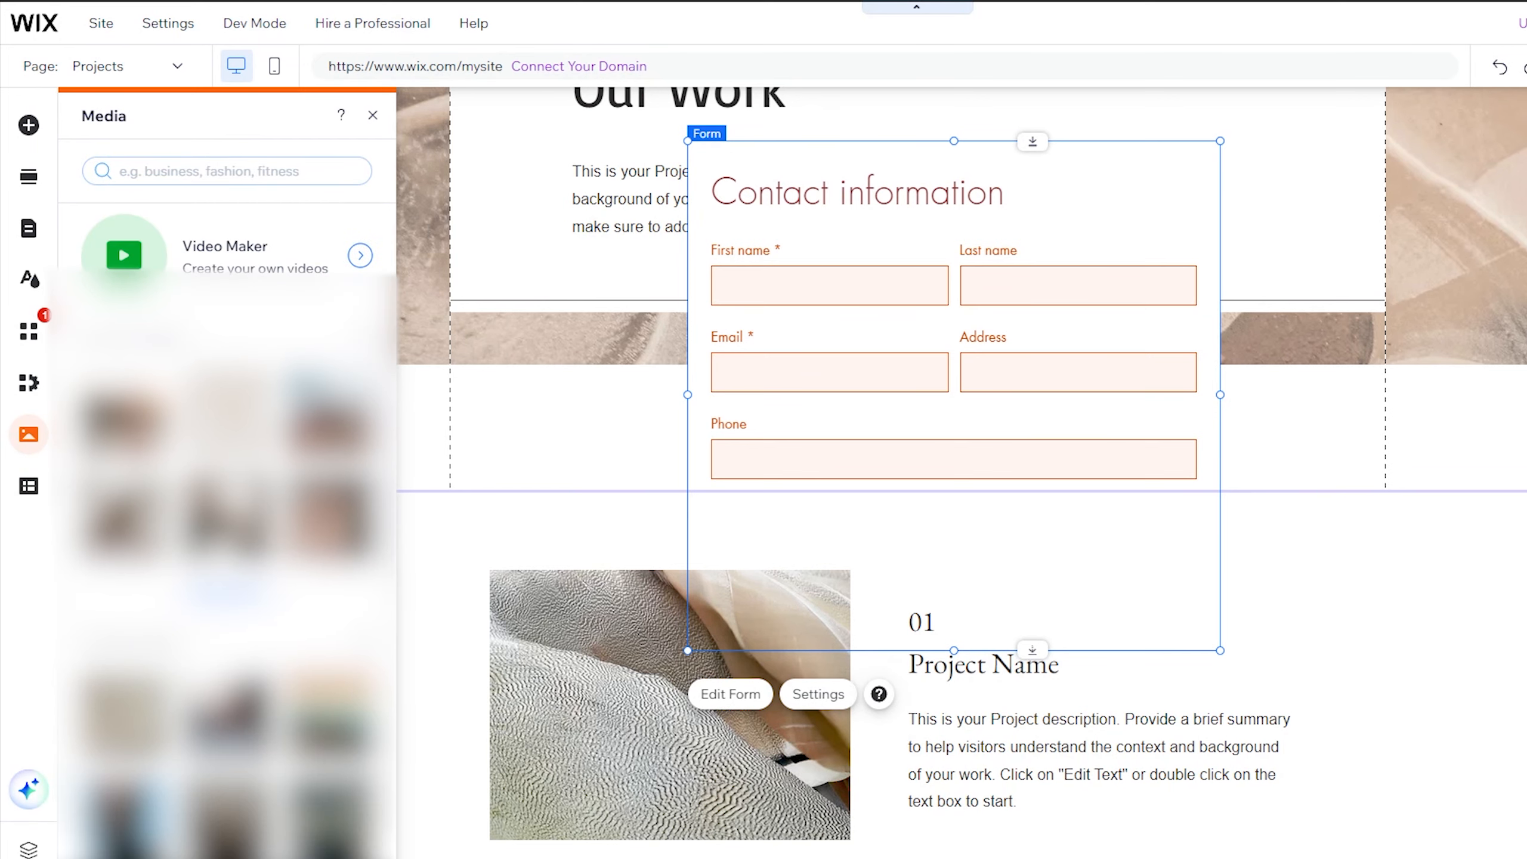
left_click(28, 486)
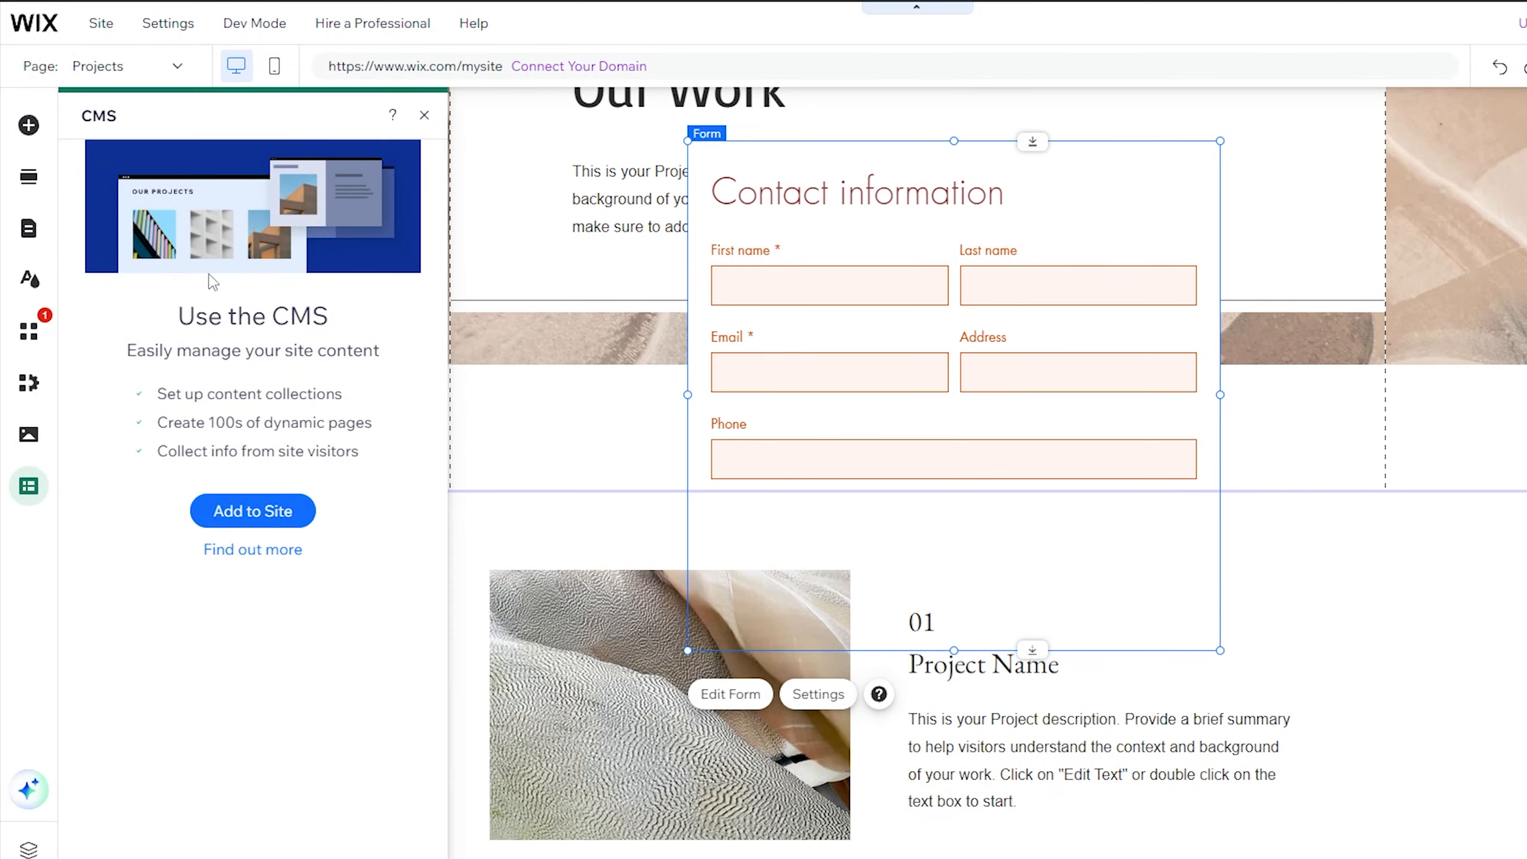